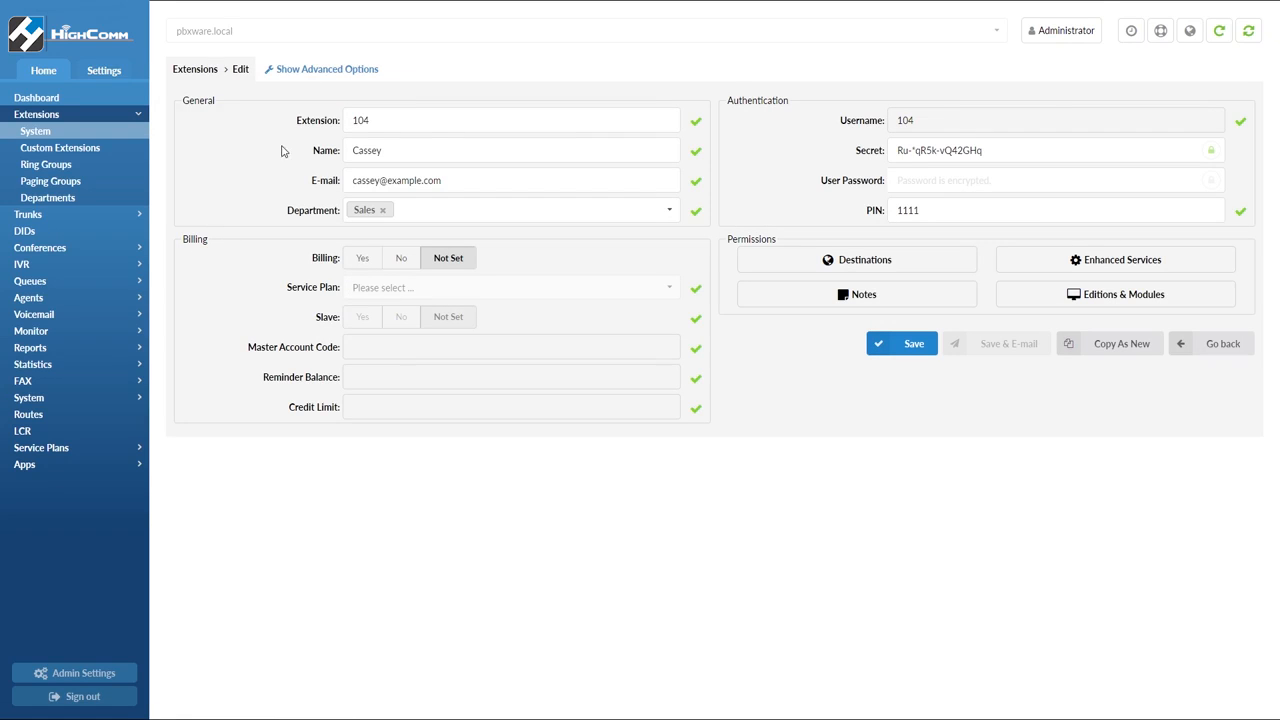
Show the extension's advanced options and review the Caller ID settings among its enhanced services
click(340, 70)
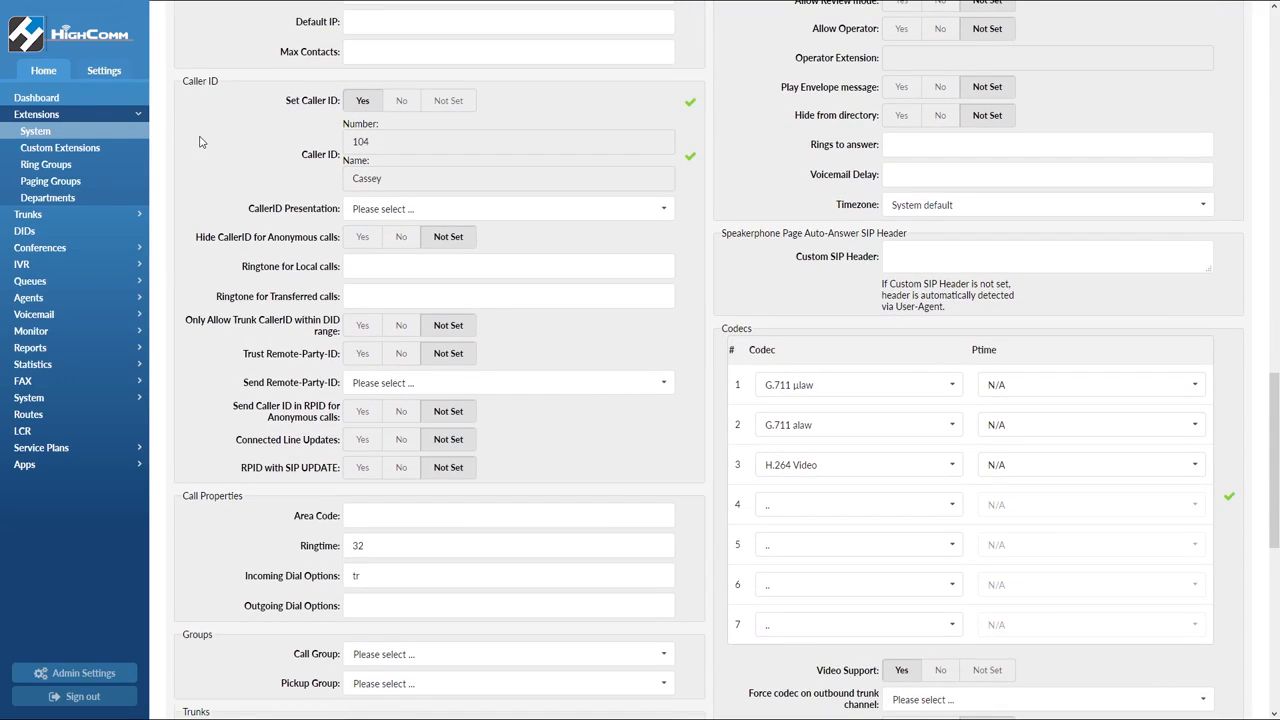
key(Home)
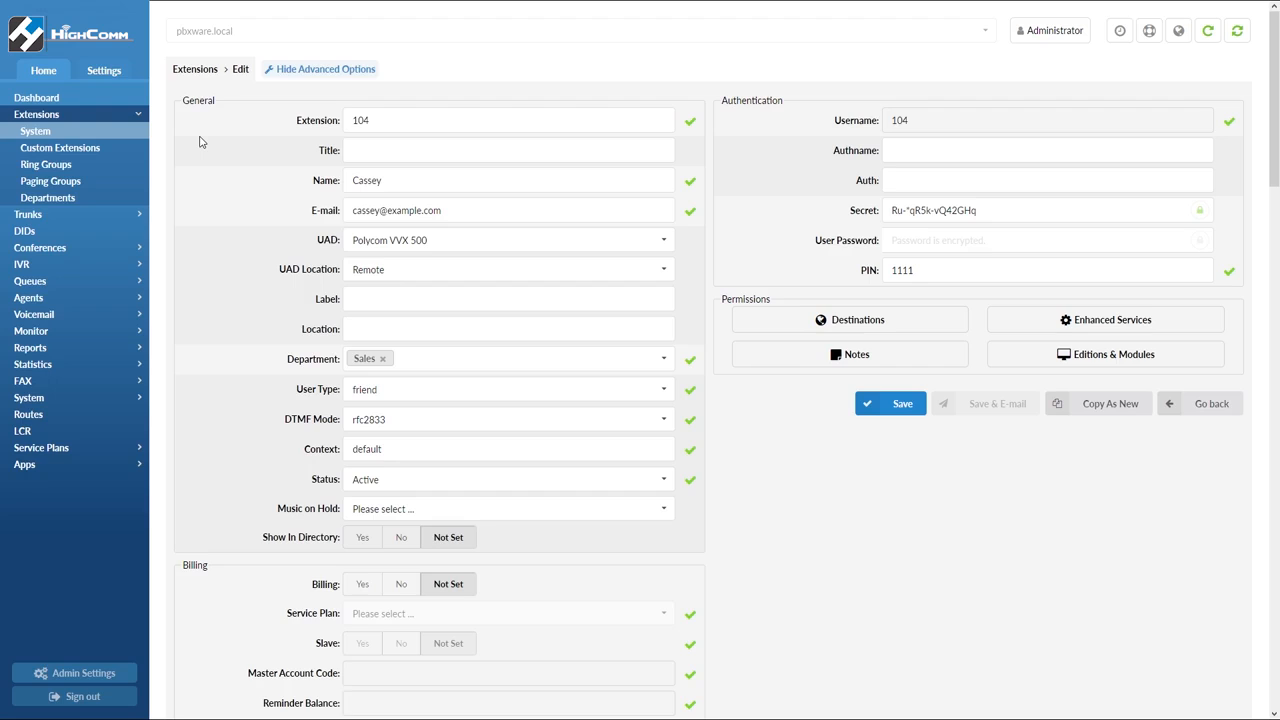
click(1022, 330)
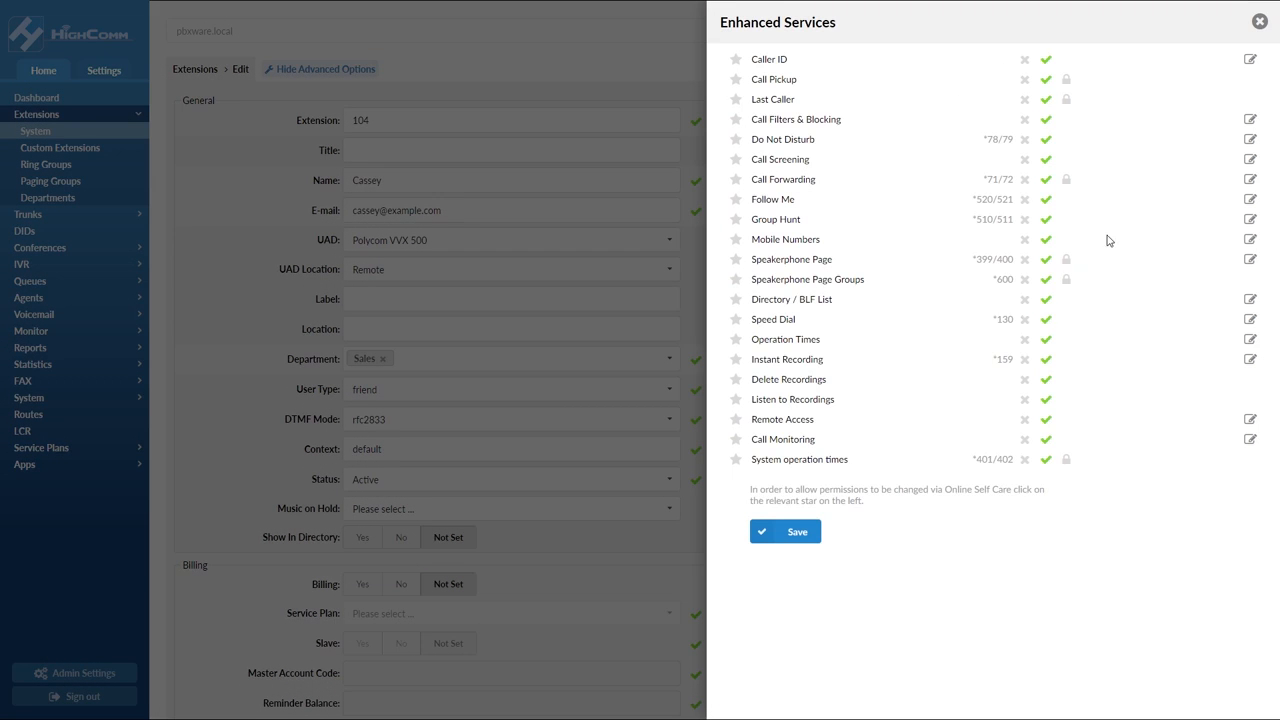
click(1250, 60)
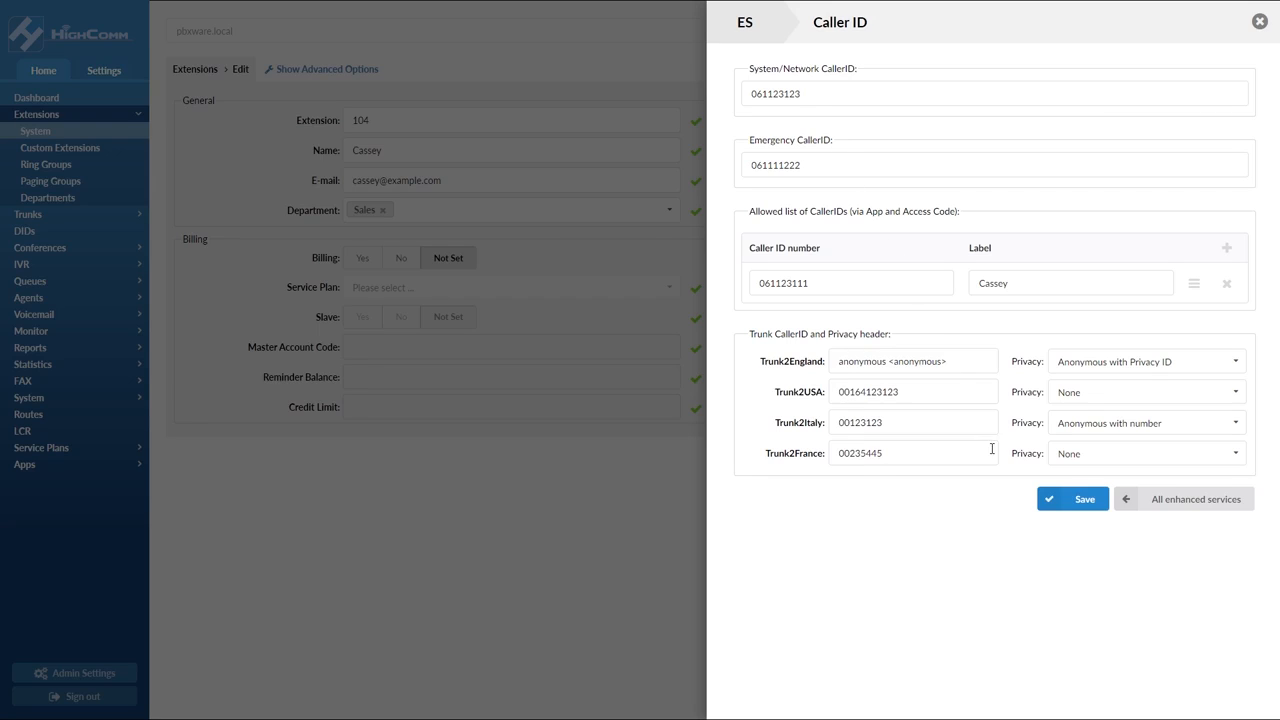
click(1134, 503)
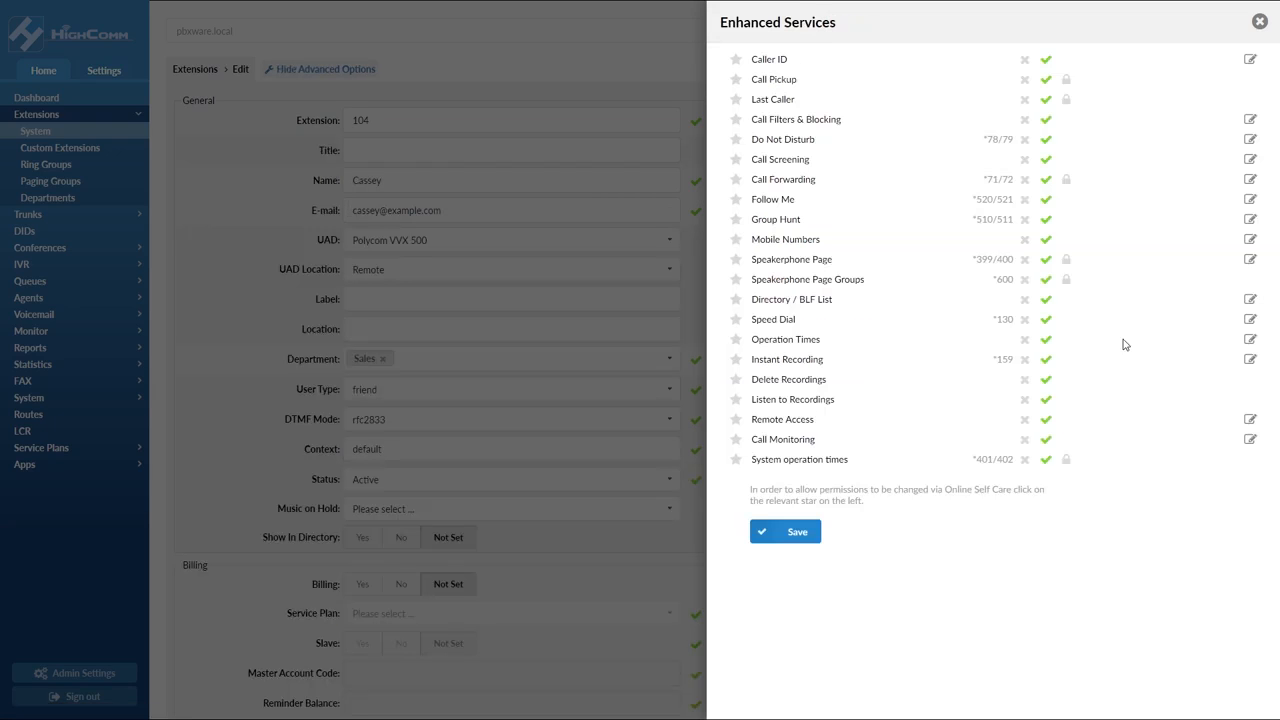
Open Operation Times and adjust the day ranges to Mon–Sat for 101, Mon–Wed and Thu–Sun for the two 103 rows
click(1250, 339)
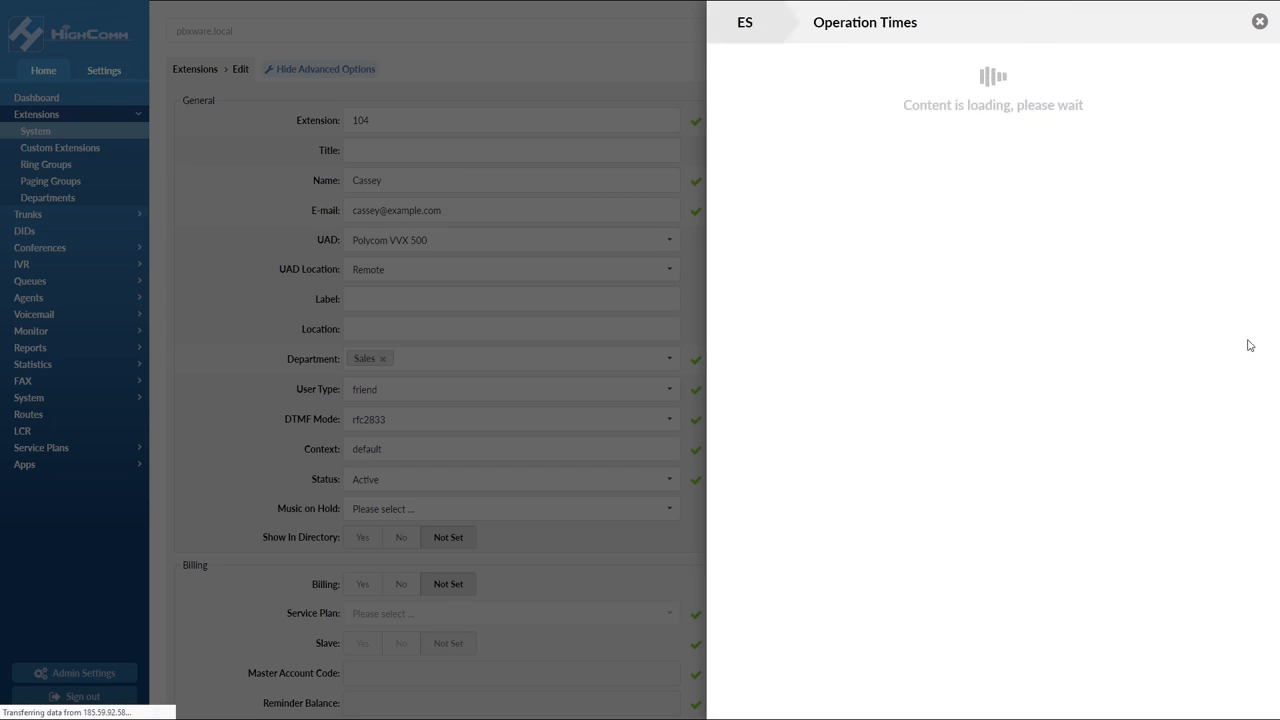
drag(1020, 170, 955, 171)
drag(1020, 120, 1050, 121)
drag(1015, 216, 985, 218)
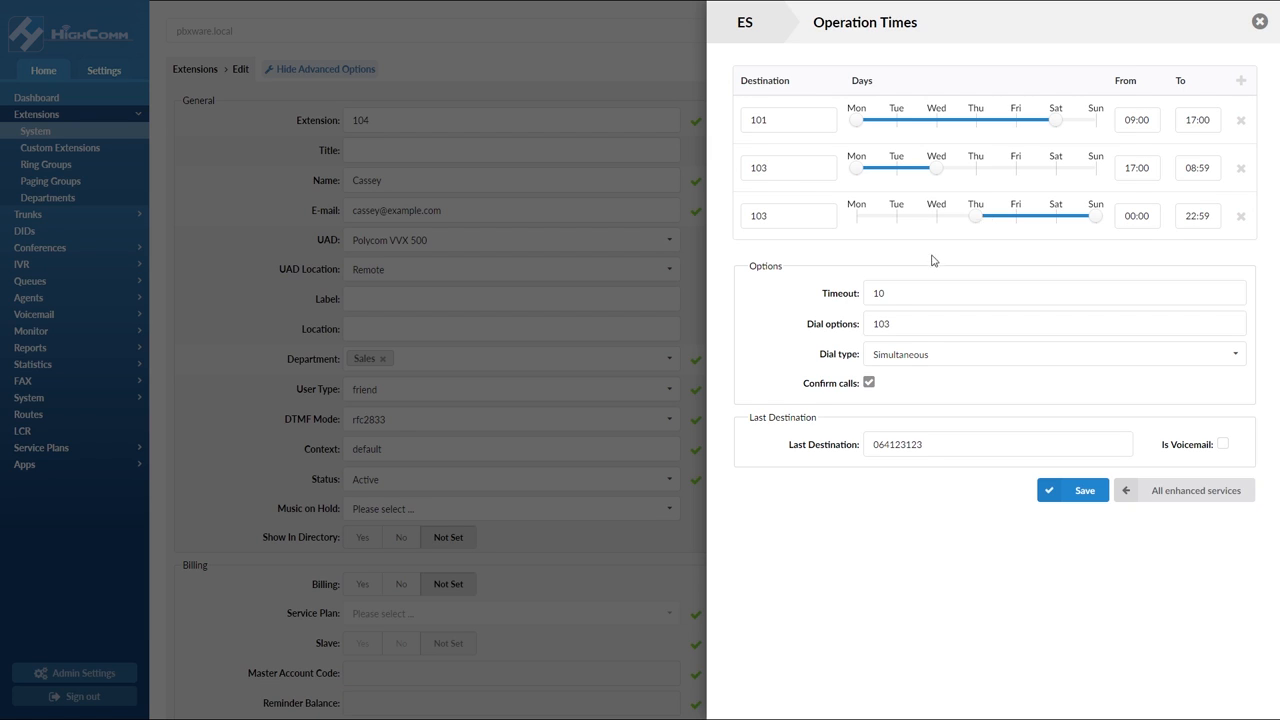
Keep Simultaneous dial type with Confirm calls, enable Is Voicemail for the last destination, and return to all enhanced services
click(905, 360)
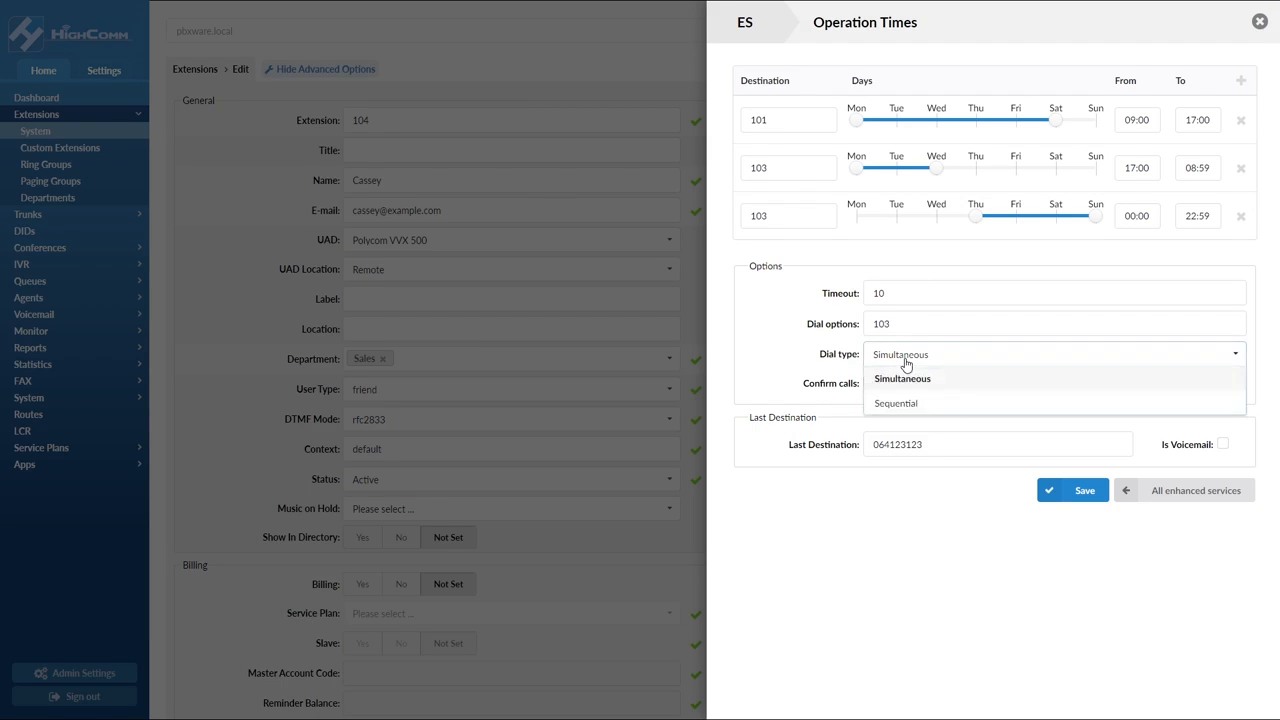
click(905, 360)
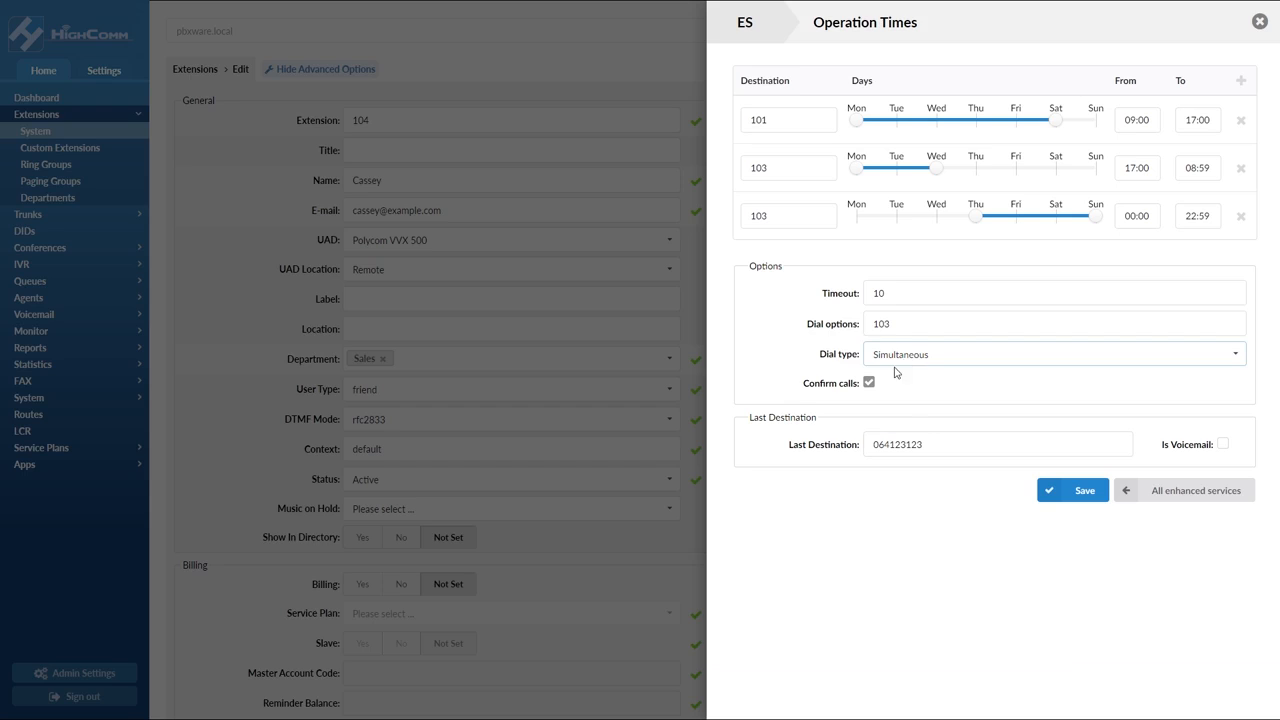
click(869, 383)
click(869, 384)
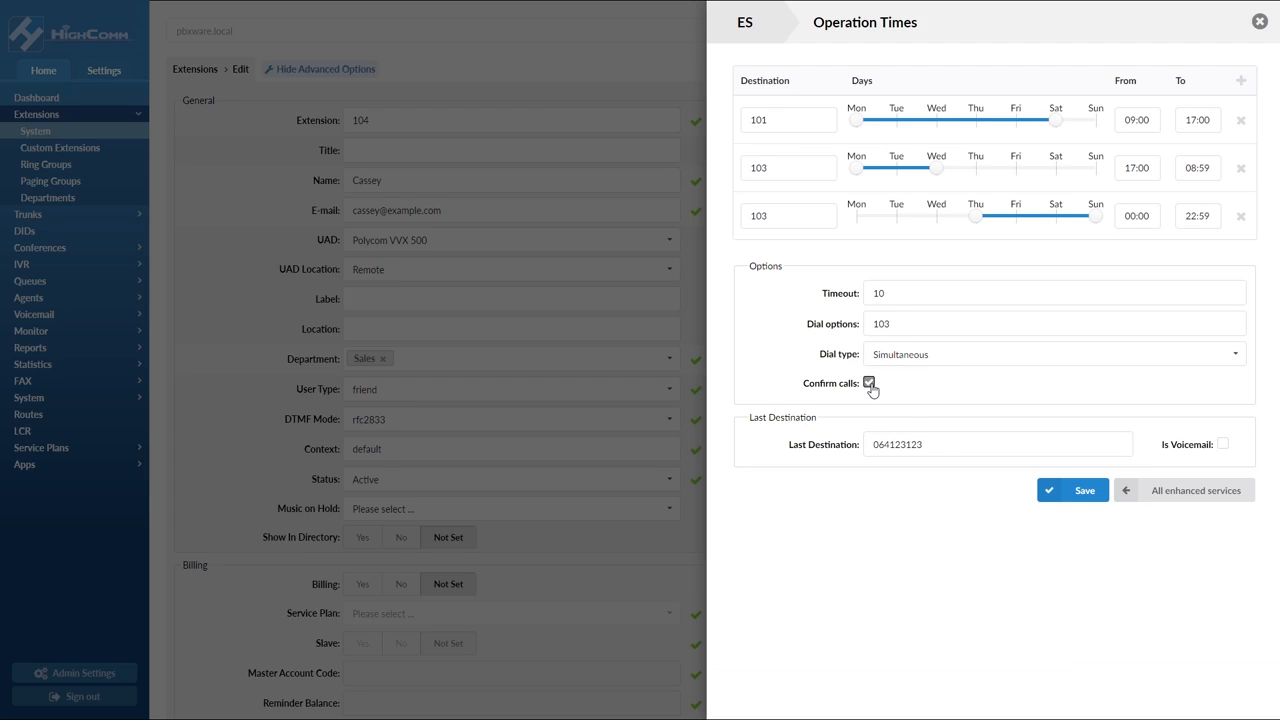
click(1222, 445)
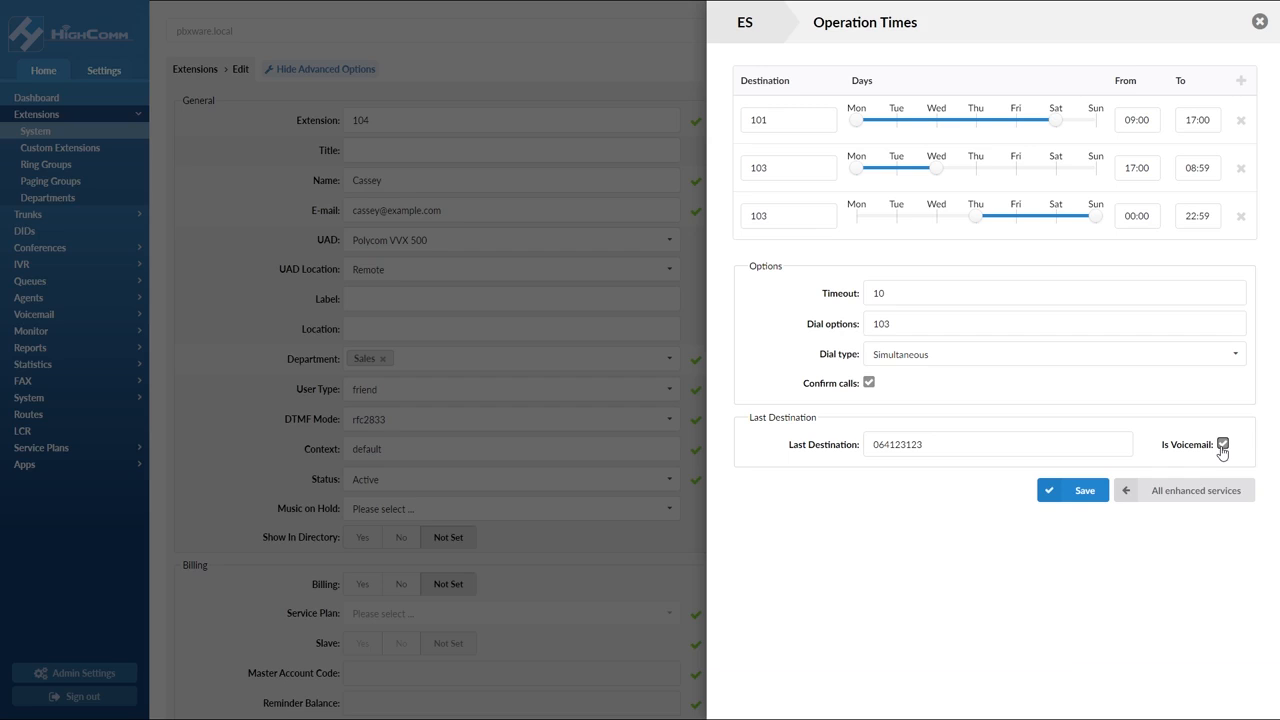
click(1127, 492)
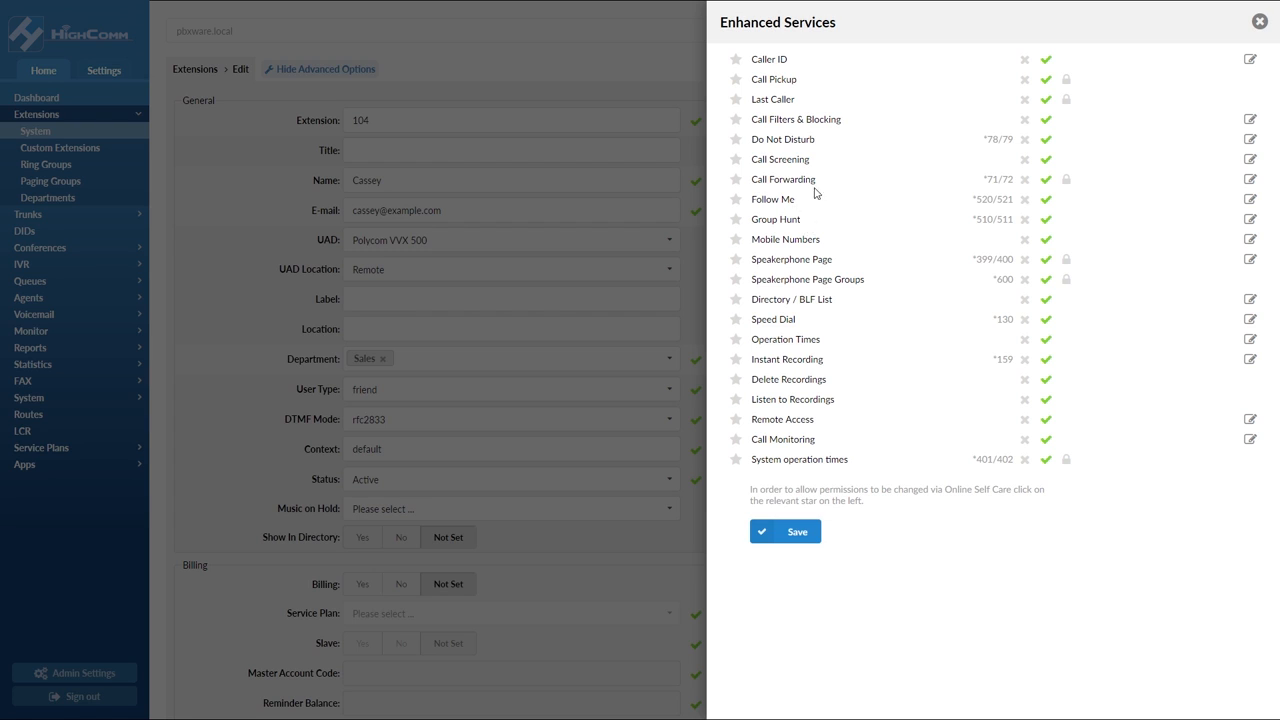
Review the Call Forwarding, Follow Me and Group Hunt enhanced service settings
click(1250, 179)
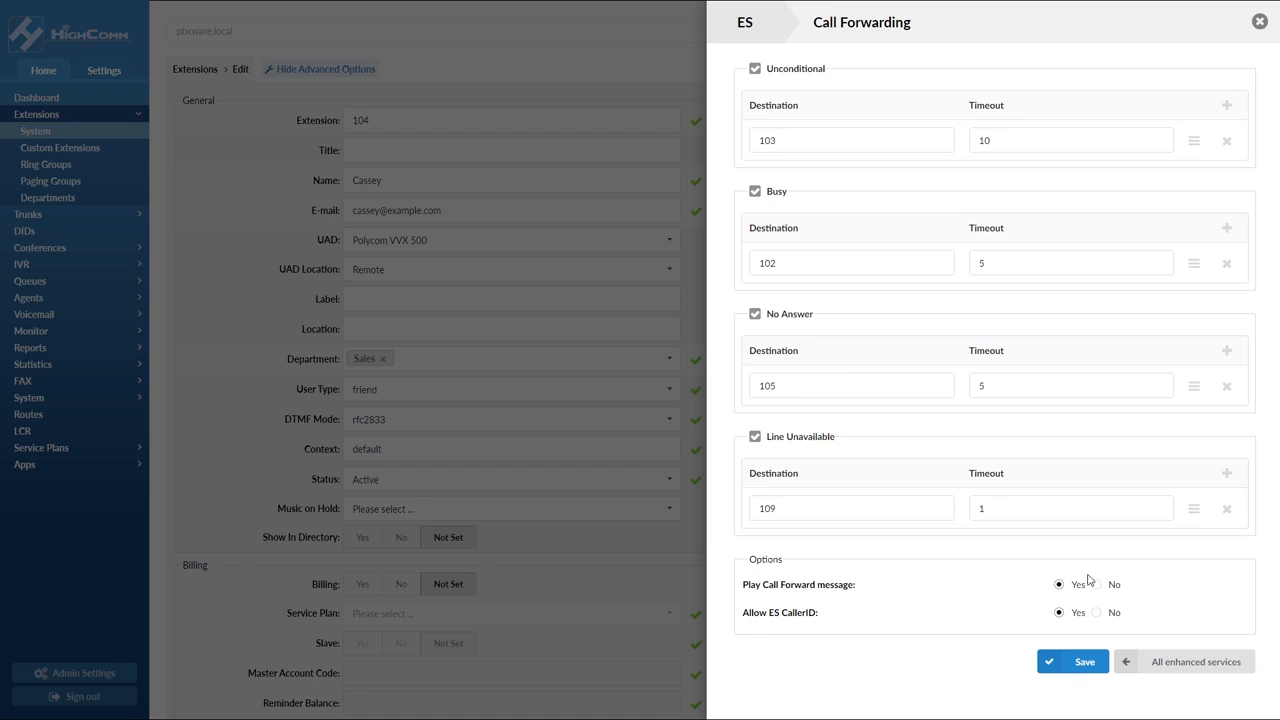
click(1126, 663)
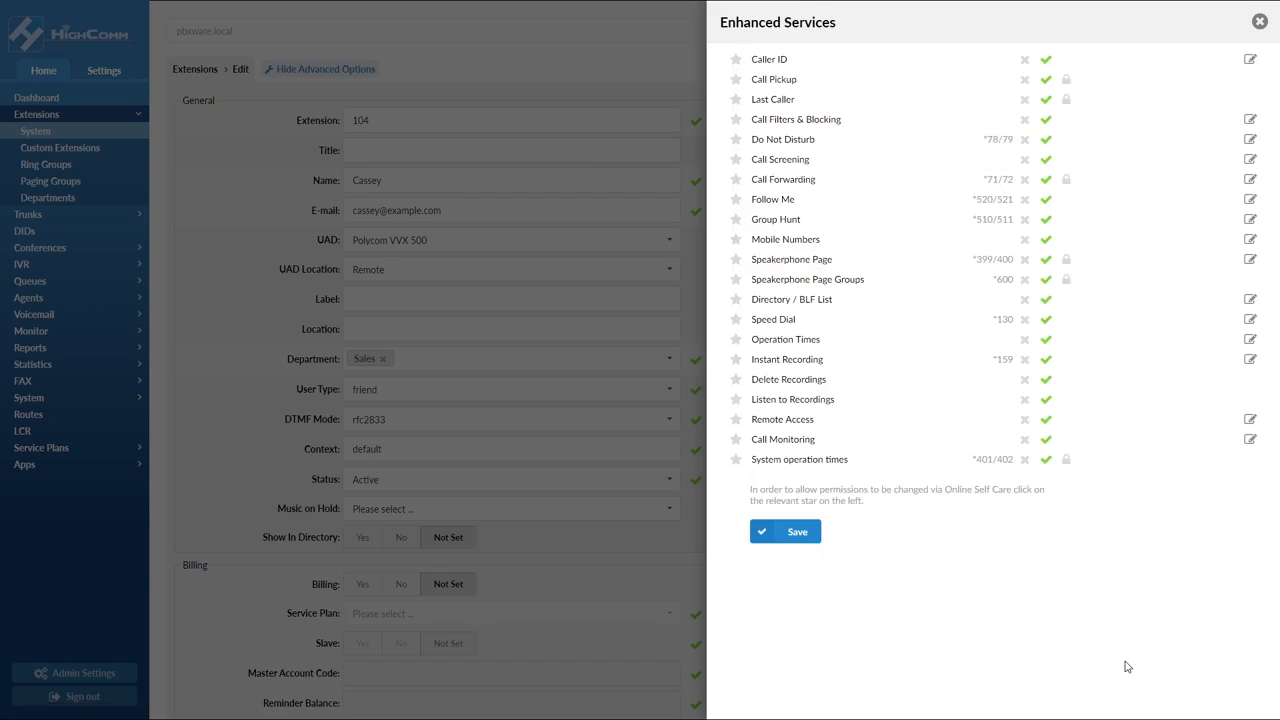
click(1249, 200)
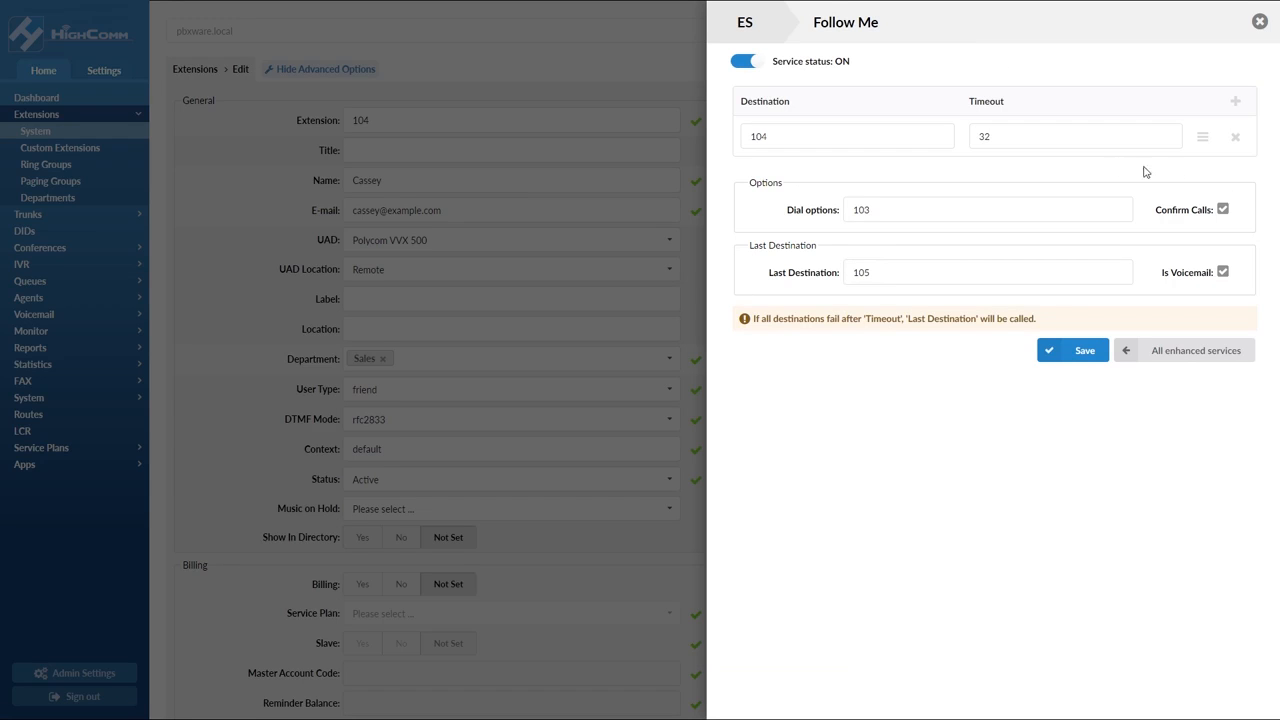
click(1125, 352)
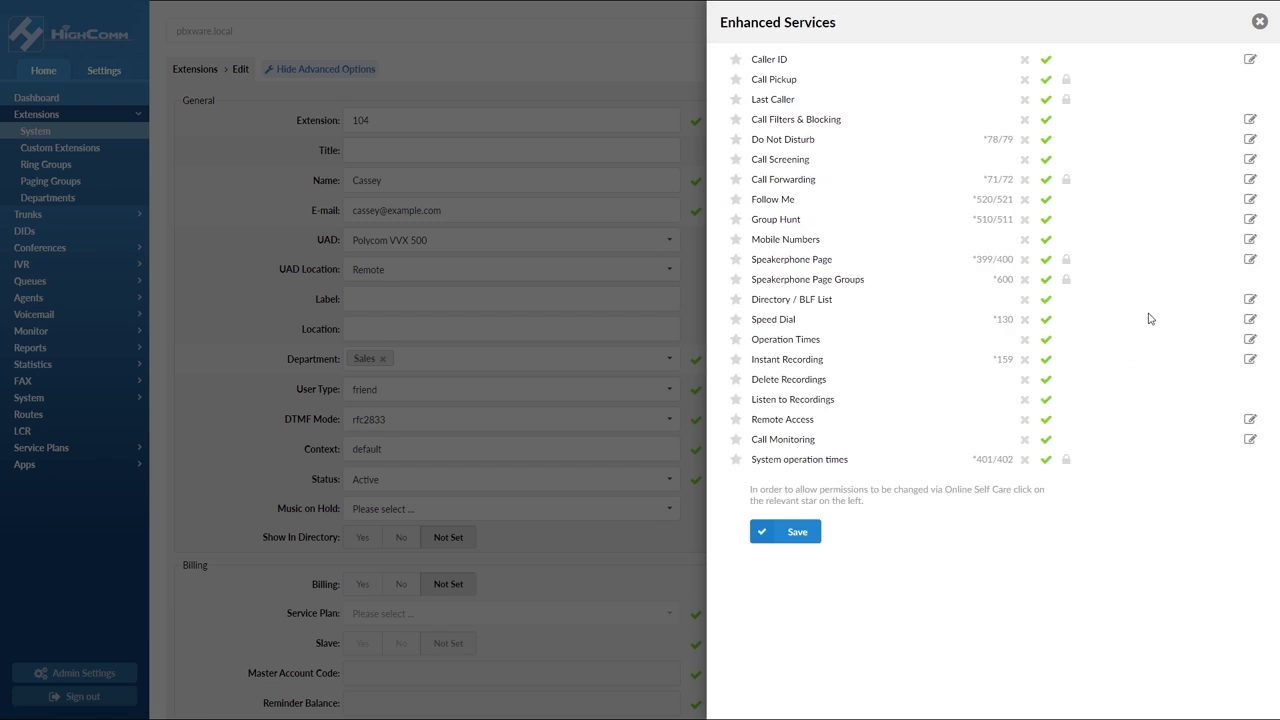
click(1250, 220)
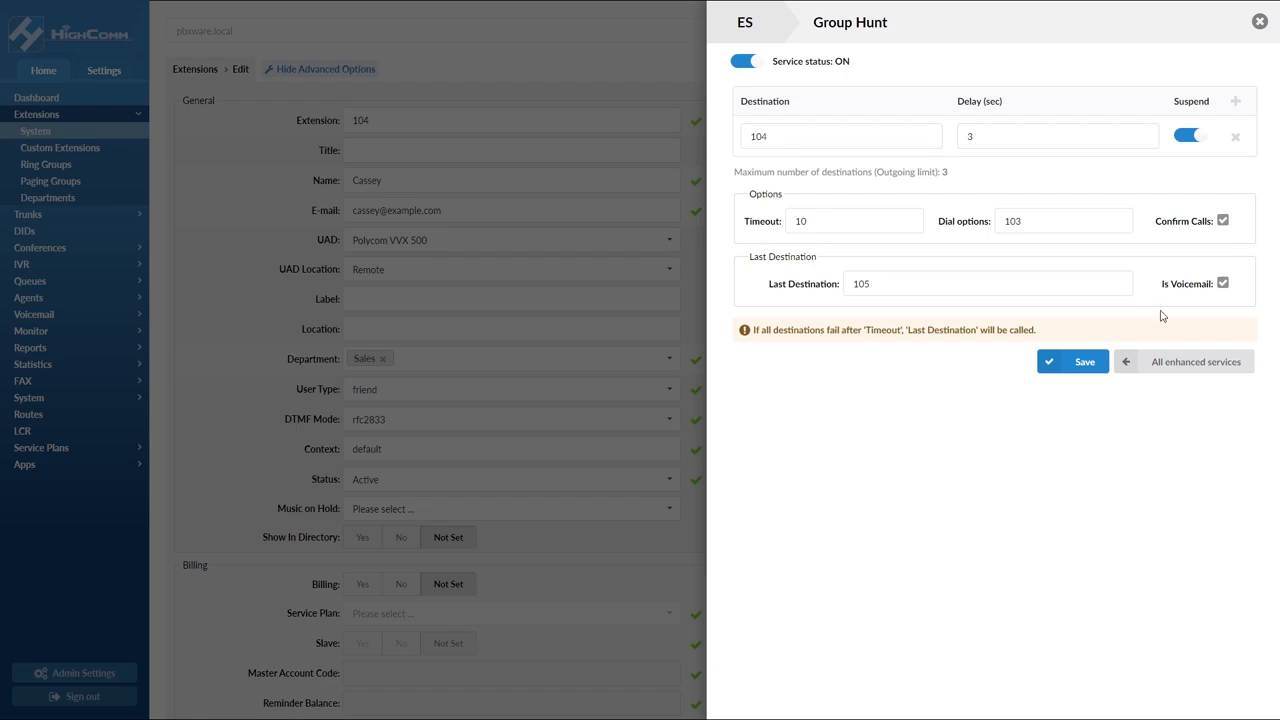
click(1128, 367)
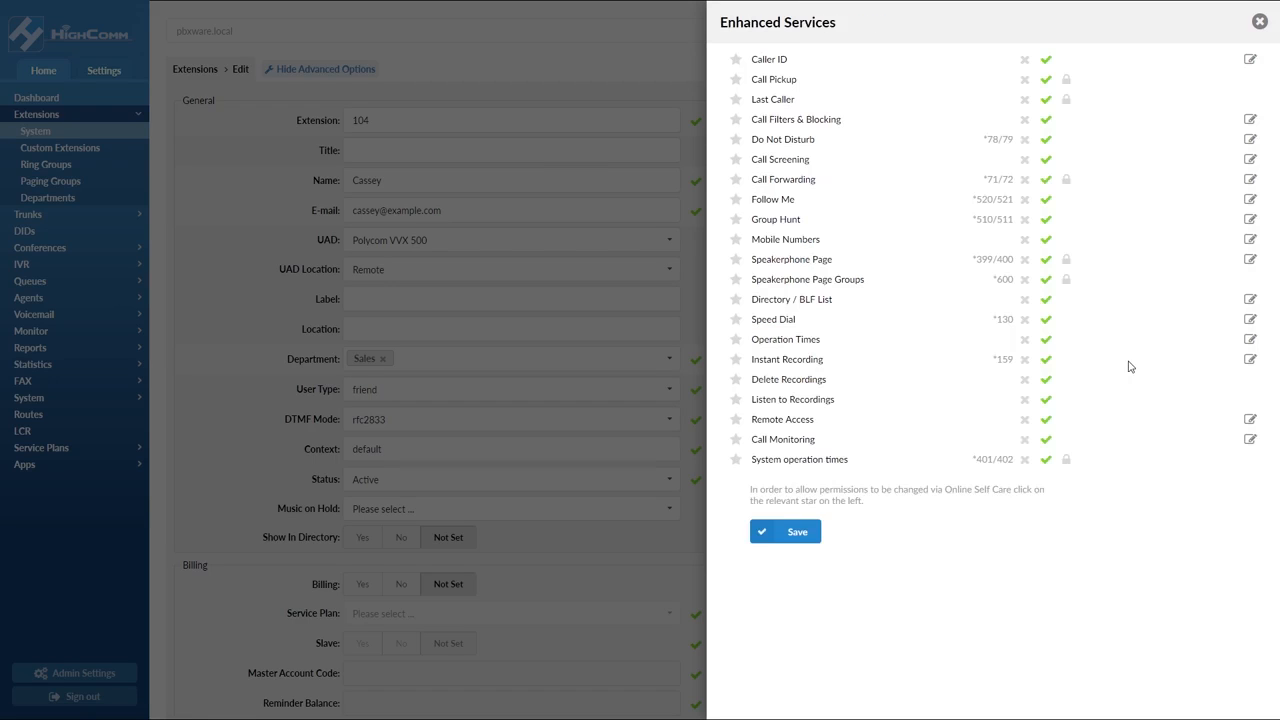
Open Instant Recording, set Silent to Yes and E-mail recording to No, then return to all enhanced services
click(1249, 359)
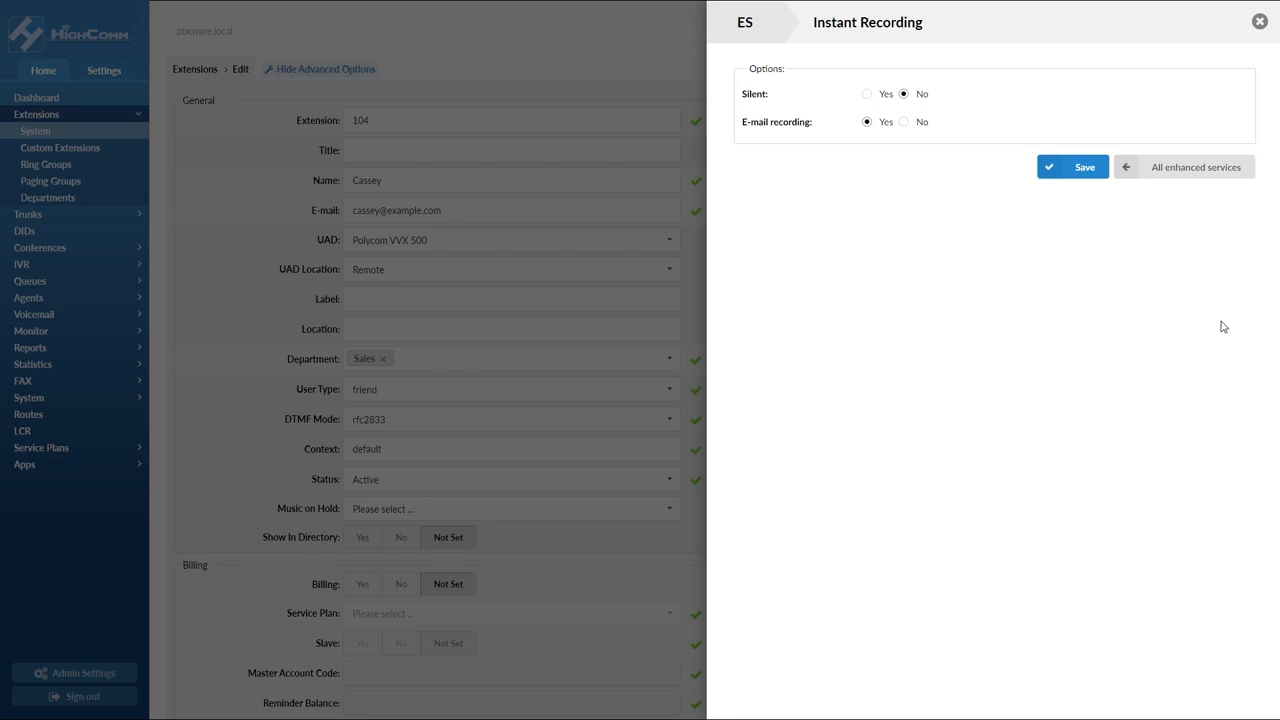
click(869, 95)
click(904, 122)
click(906, 102)
click(1130, 174)
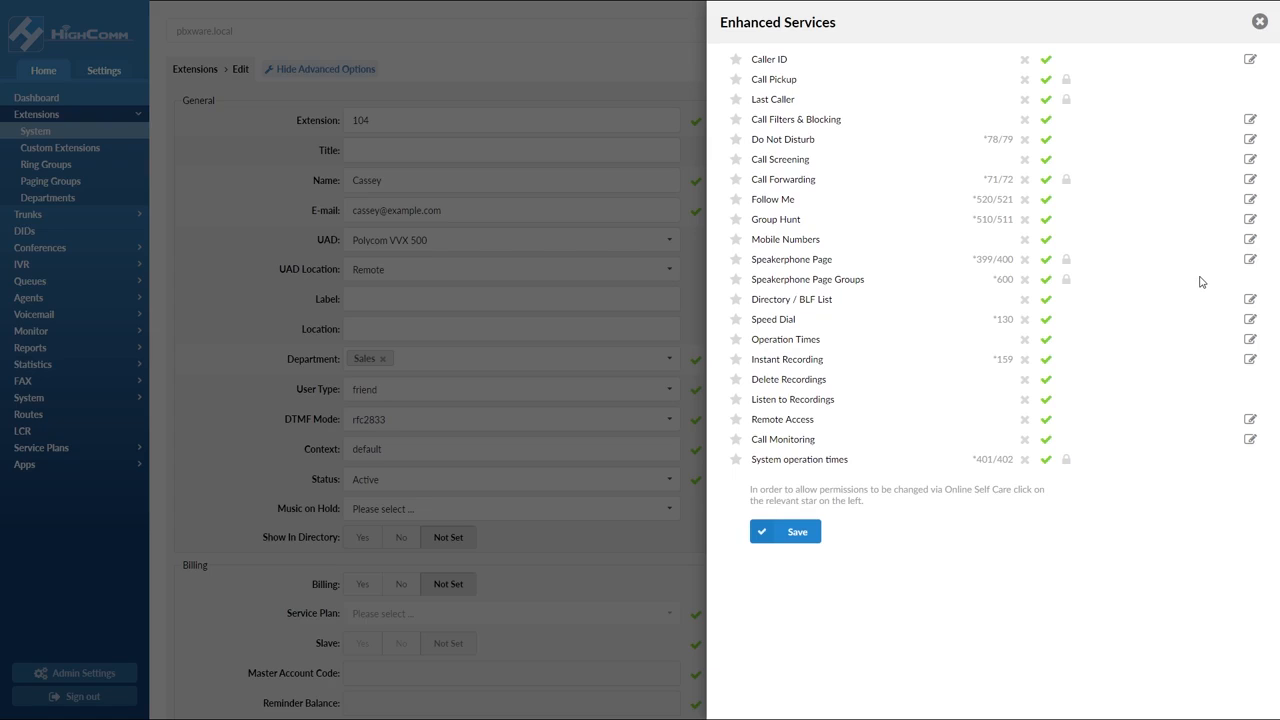
Toggle BLF off and back on for extensions 103 and 104 in the Directory / BLF List
click(1250, 300)
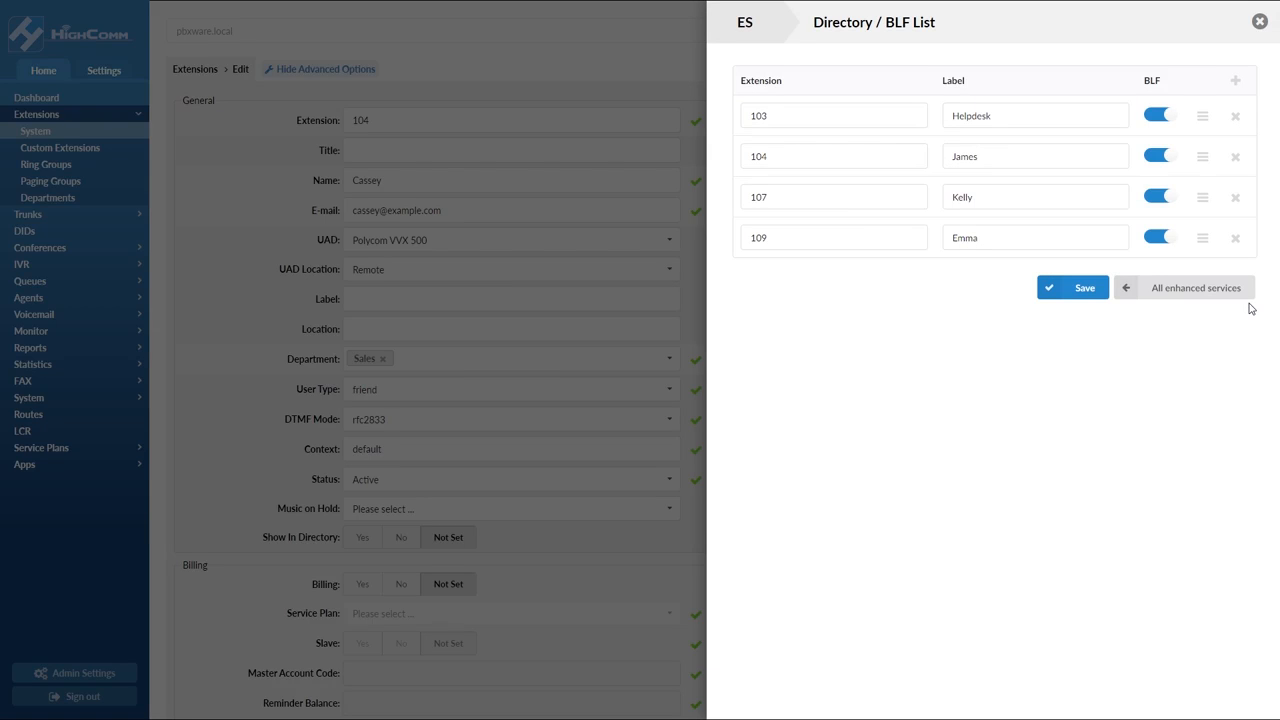
click(1160, 116)
click(1160, 157)
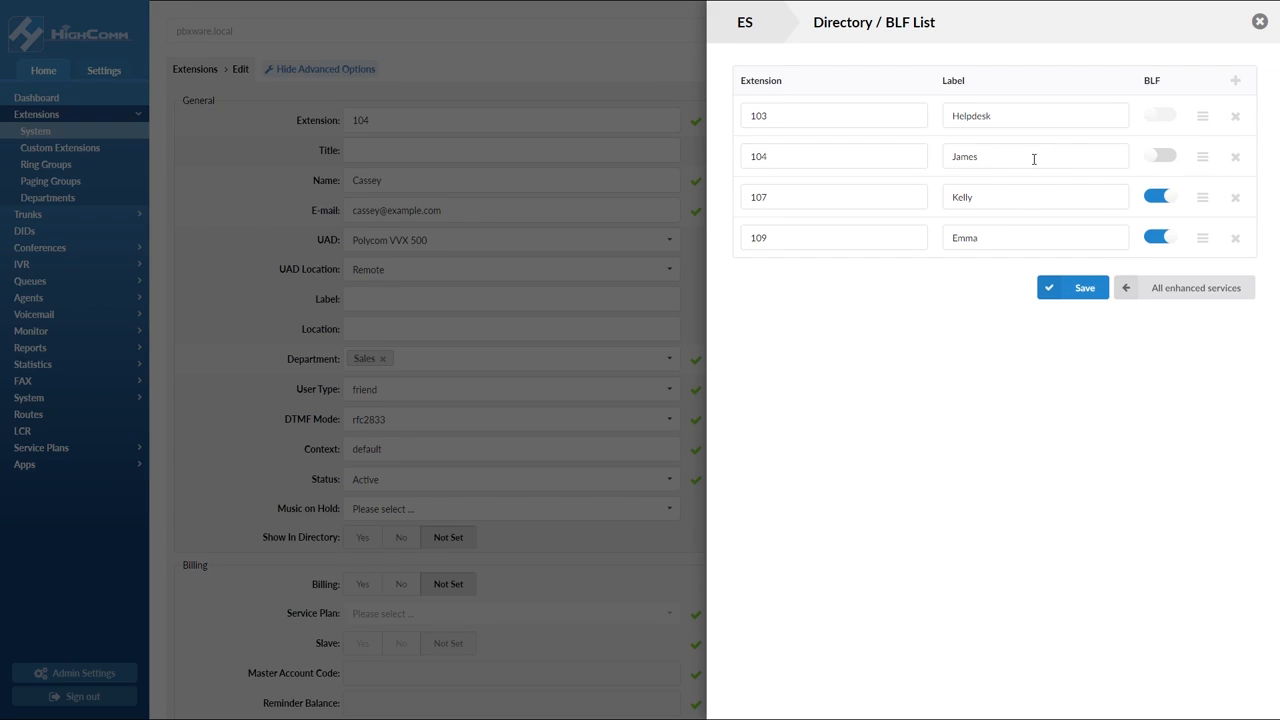
click(1160, 116)
click(1163, 157)
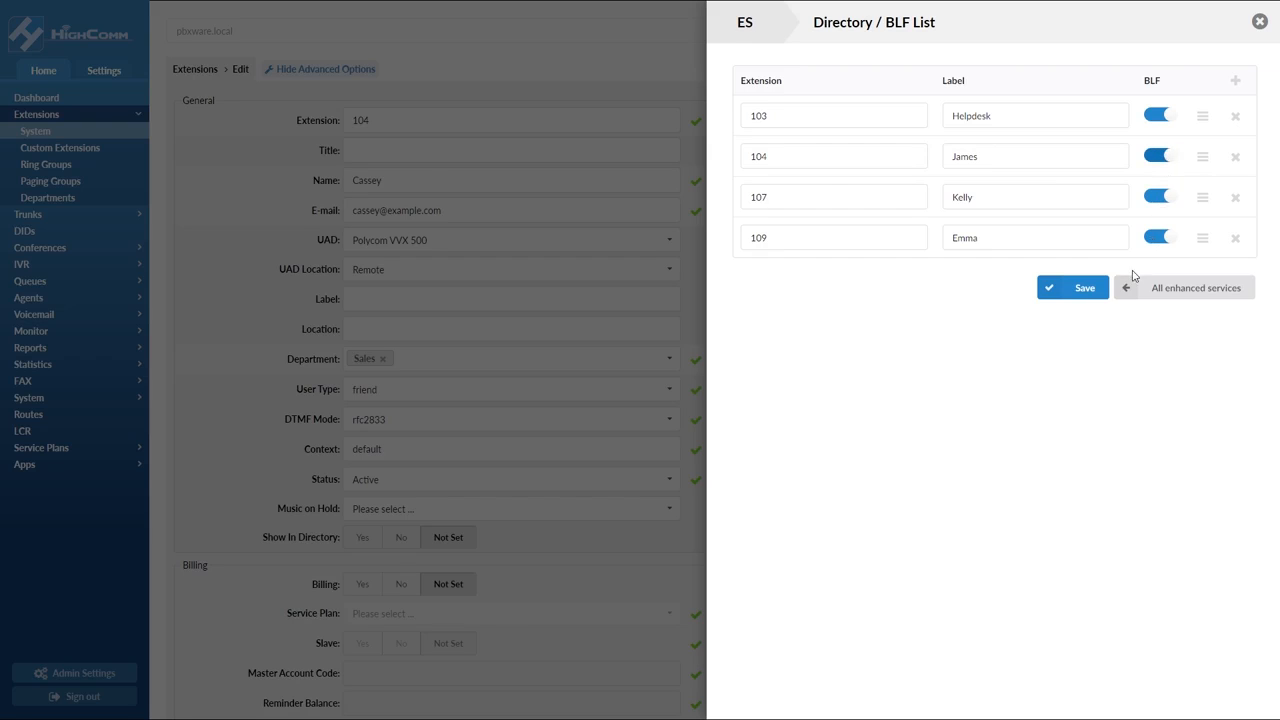
click(1128, 290)
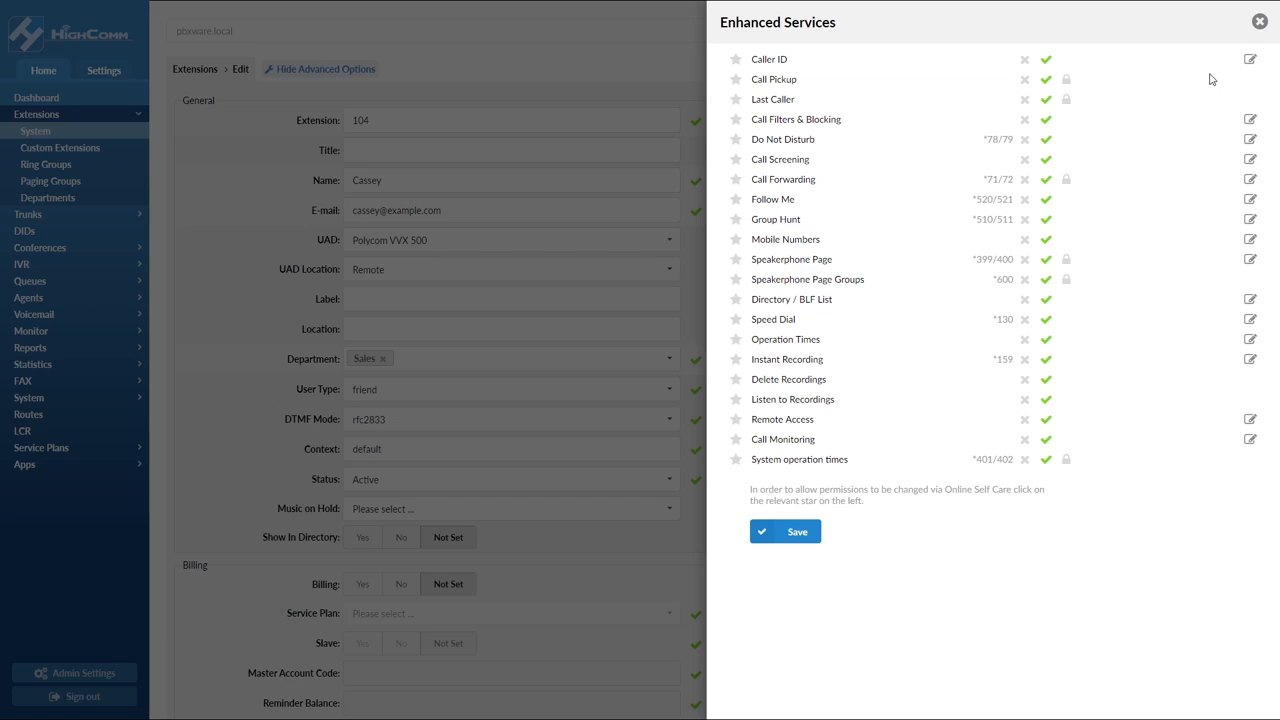
Turn DHCP off for auto provisioning and set the static IP to 10.1.10.1 with netmask 225.225.225.1
click(1259, 22)
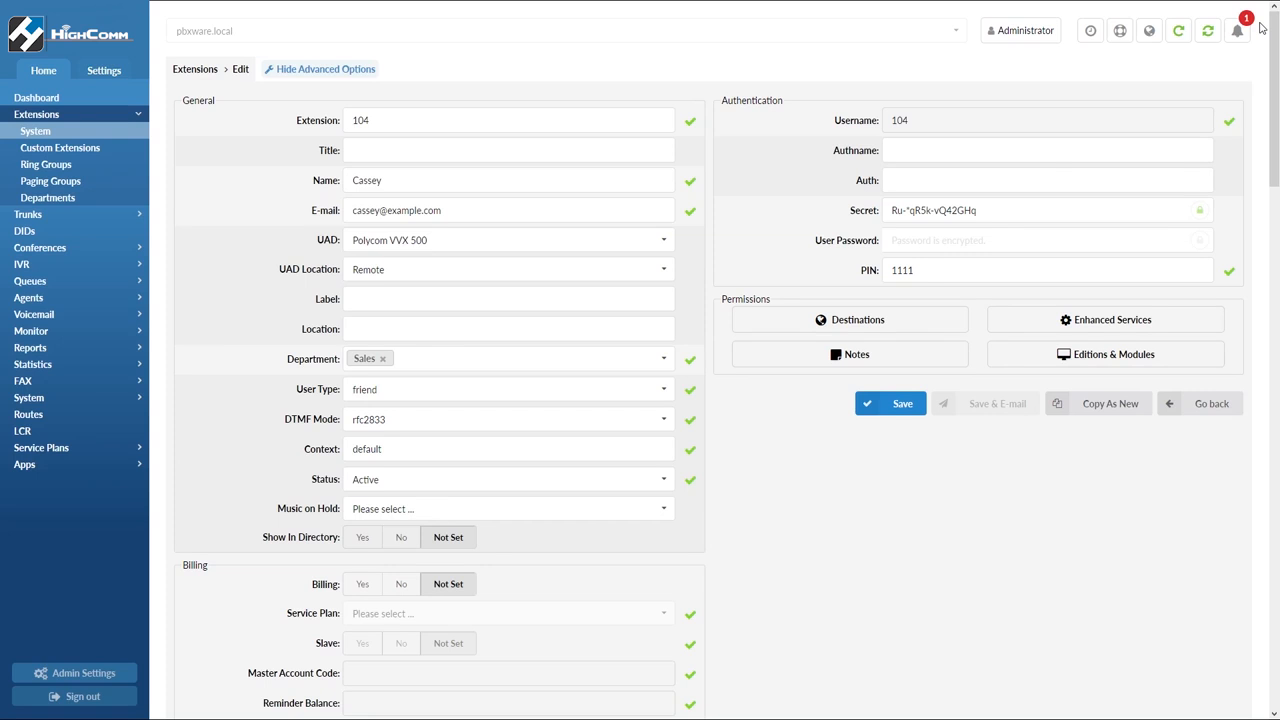
scroll(1260, 68, down, 10)
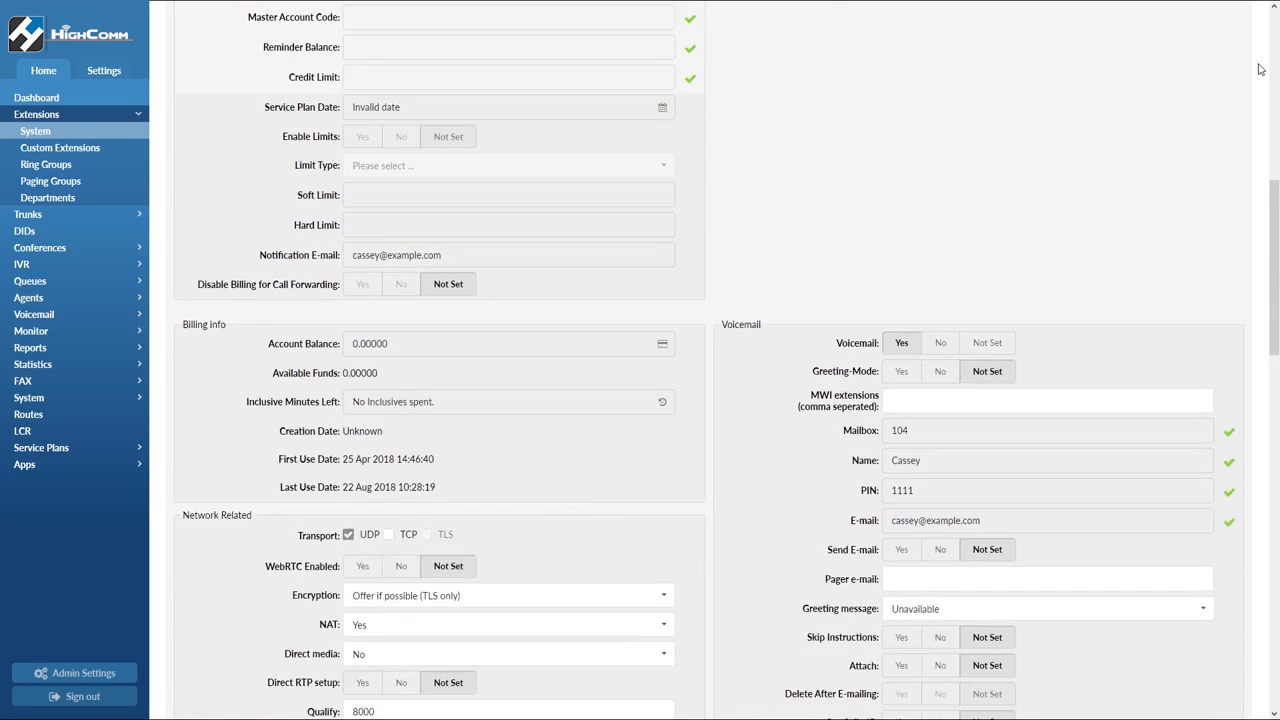
scroll(1260, 68, down, 7)
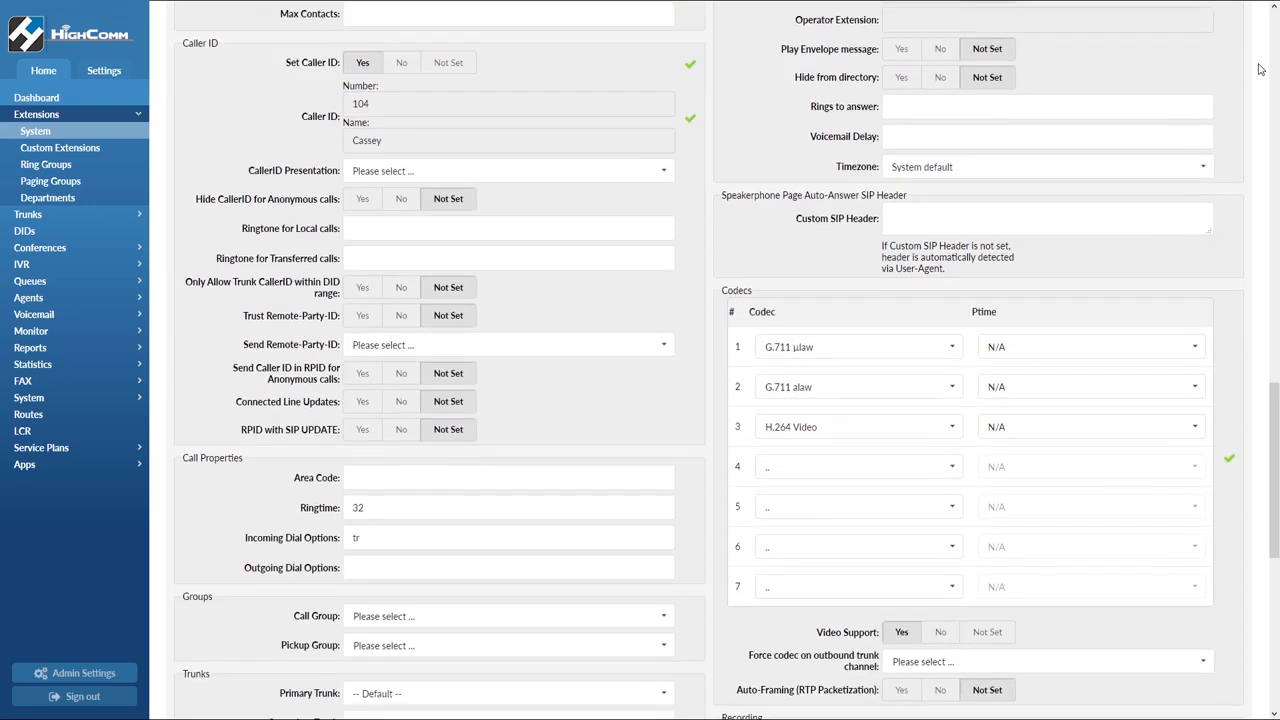
scroll(1260, 68, down, 2)
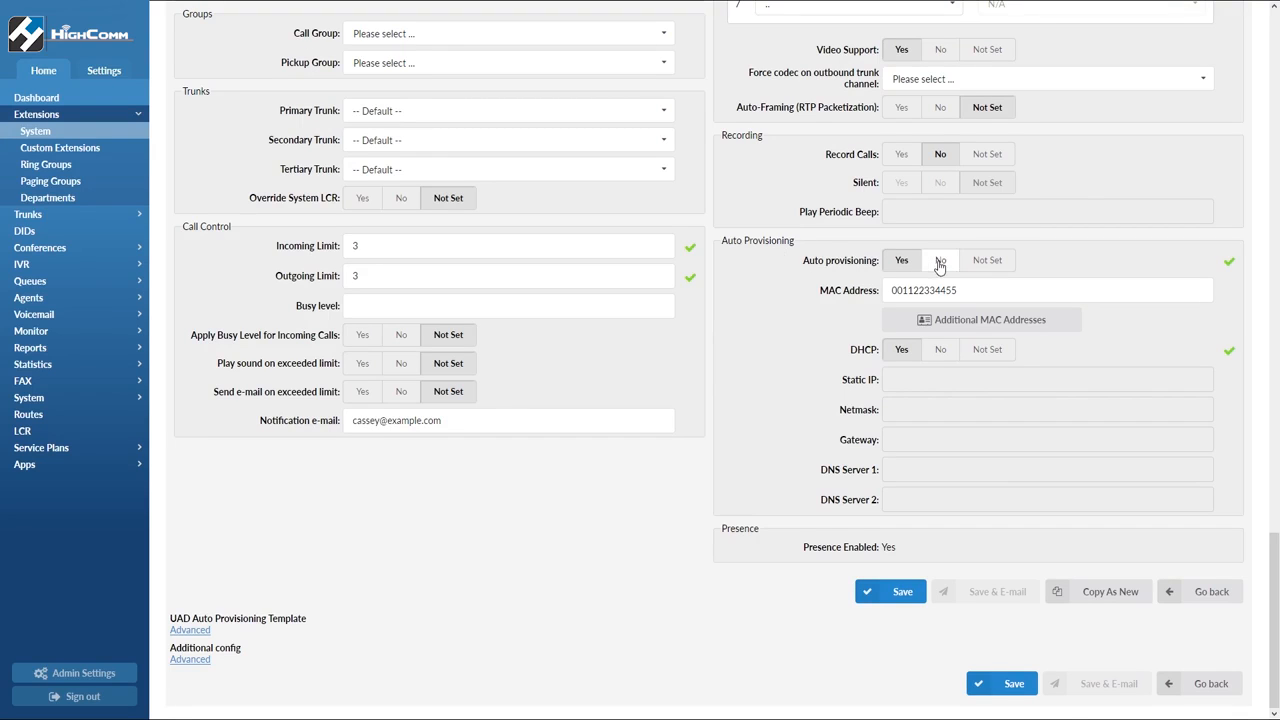
click(940, 350)
text(10.1.10.1)
key(Tab)
text(255)
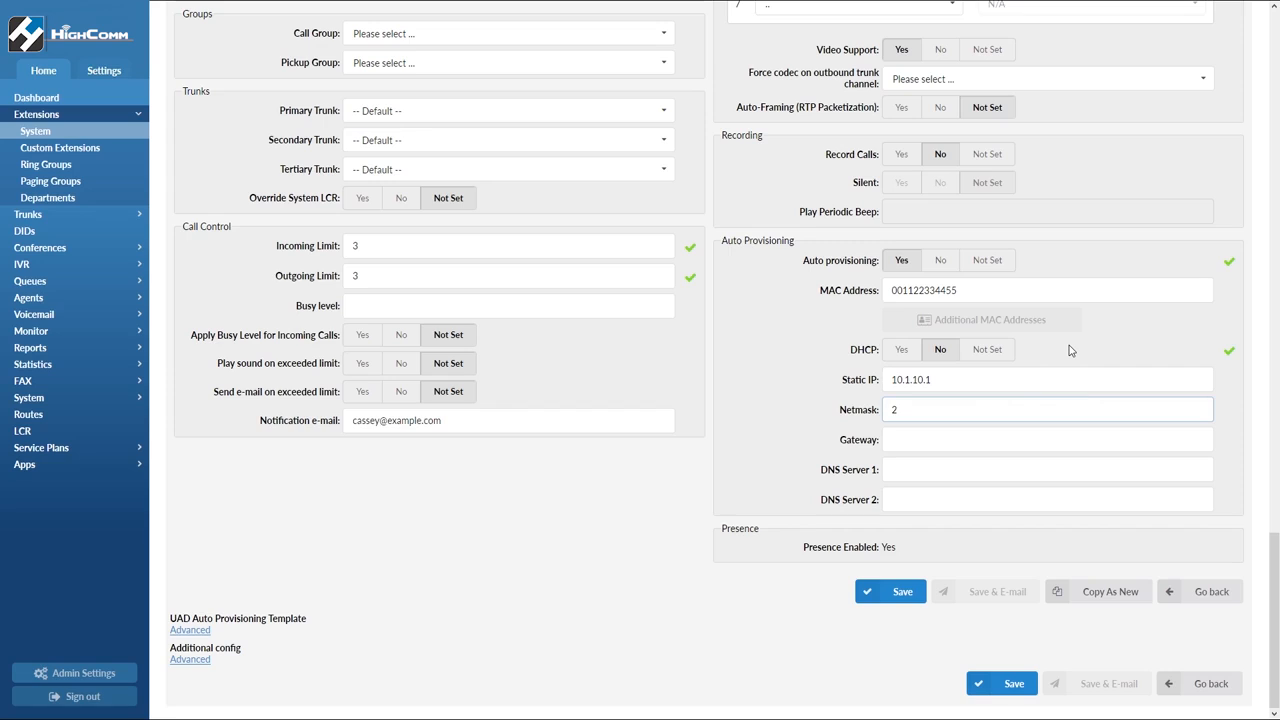
text(.255.255.0)
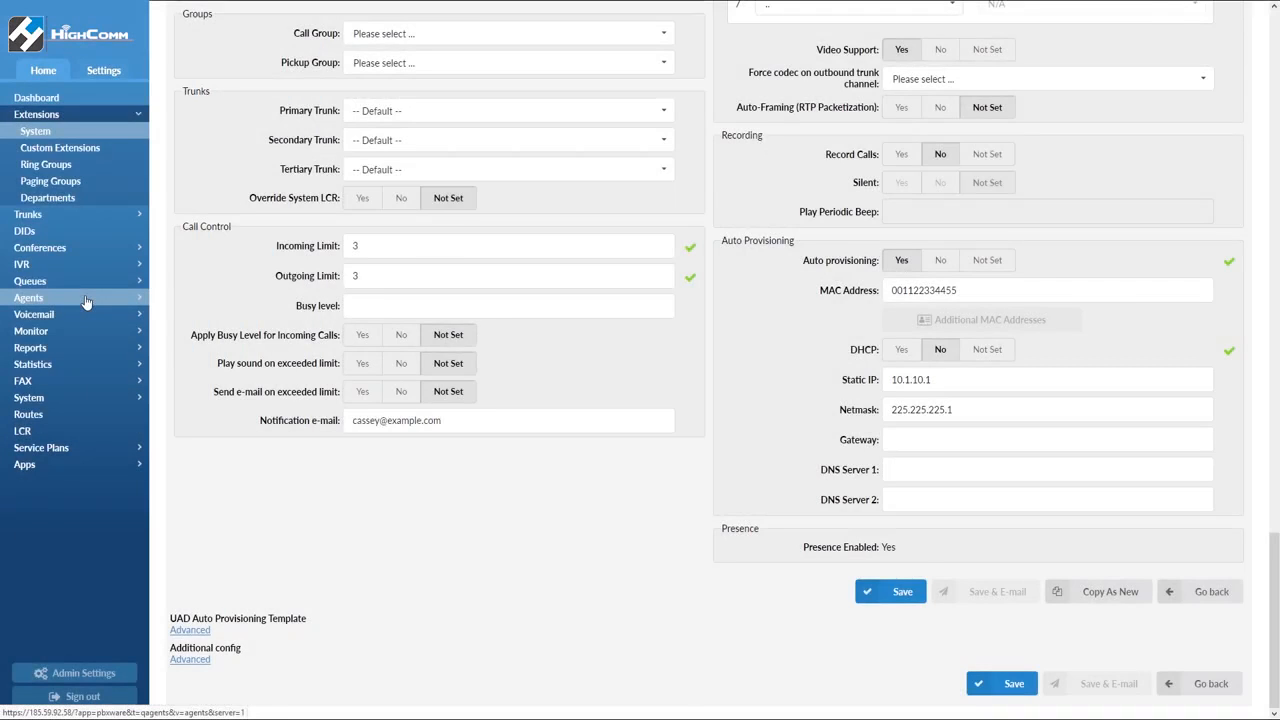
Start adding a new call-center agent and enter the agent's first name and surname
click(86, 302)
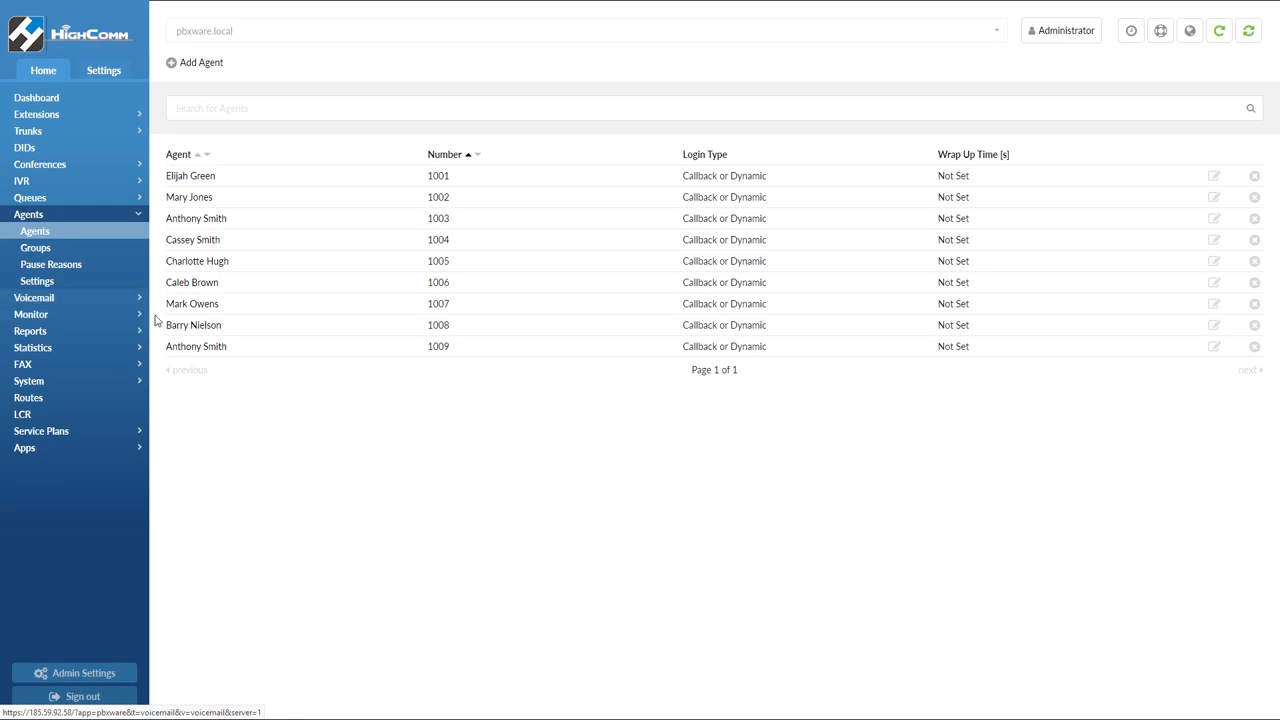
click(203, 66)
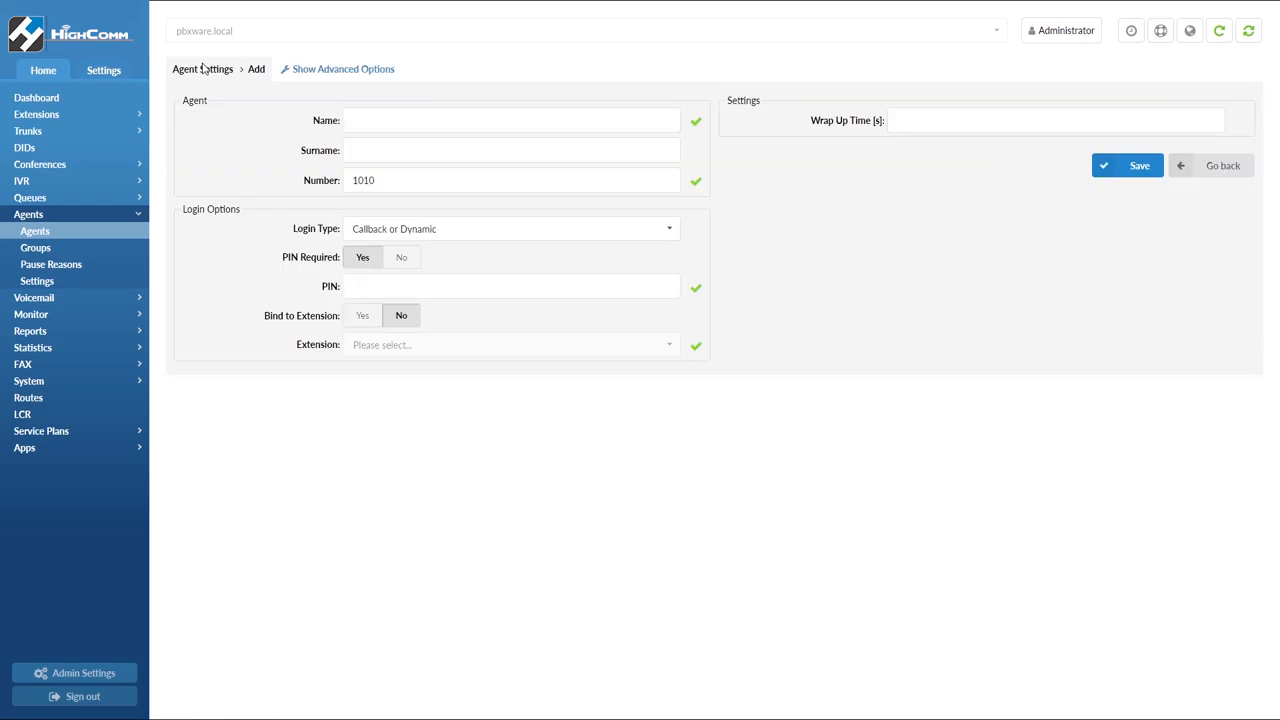
click(372, 118)
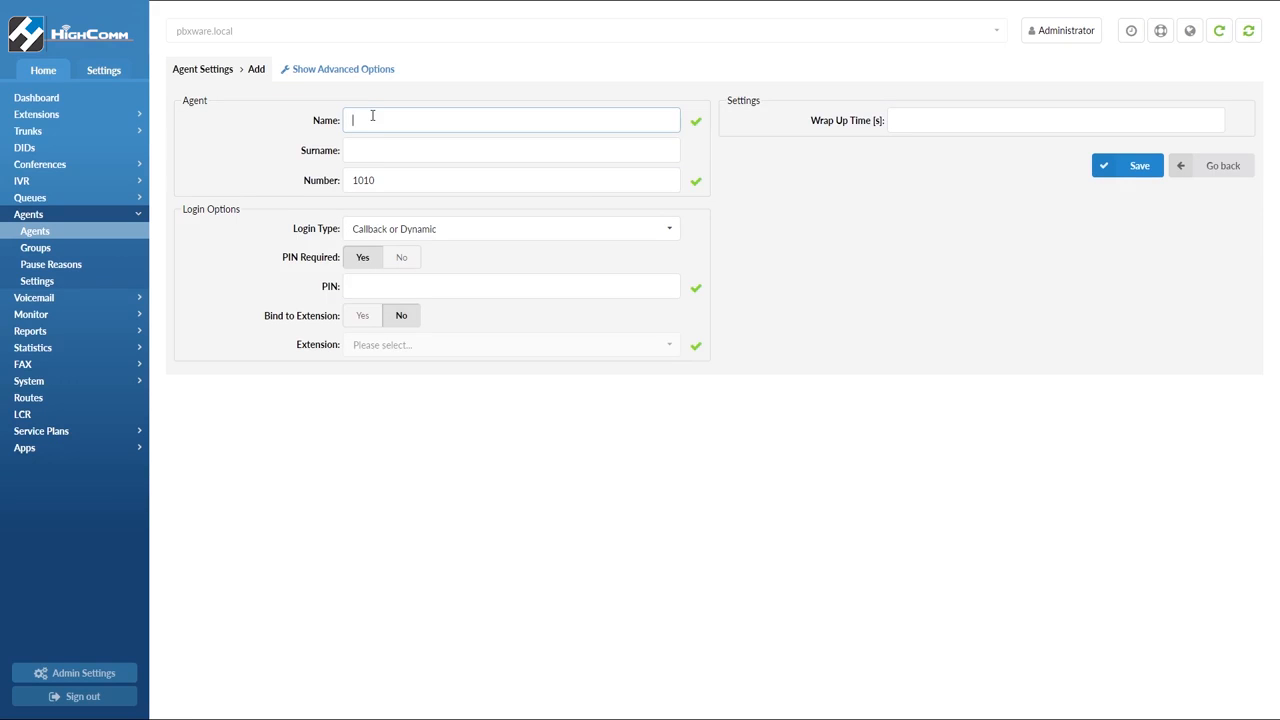
key(Tab)
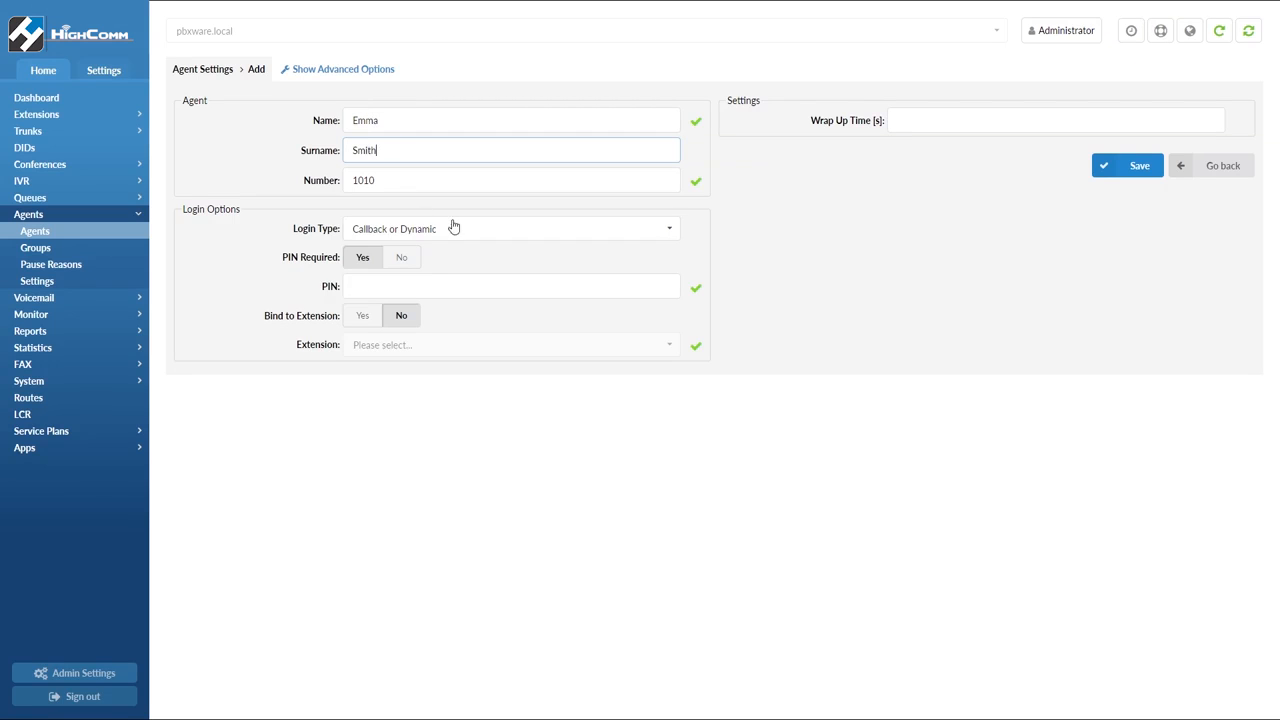
click(513, 232)
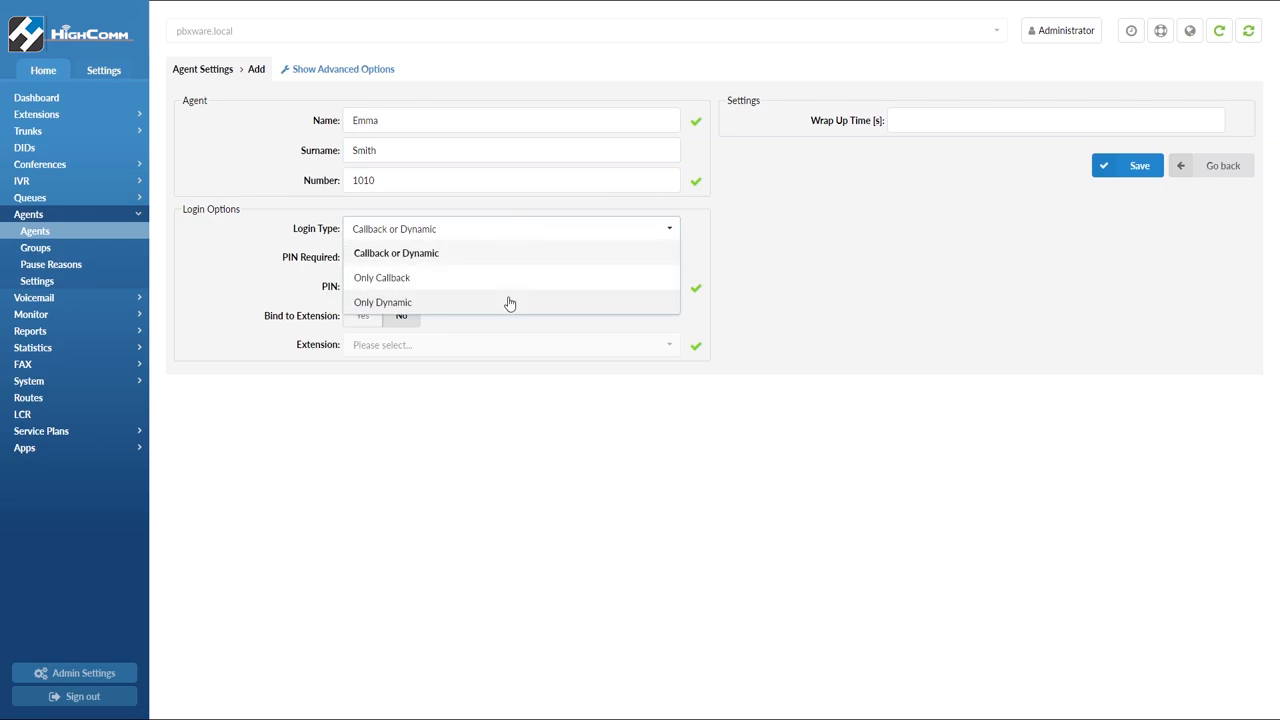
click(513, 254)
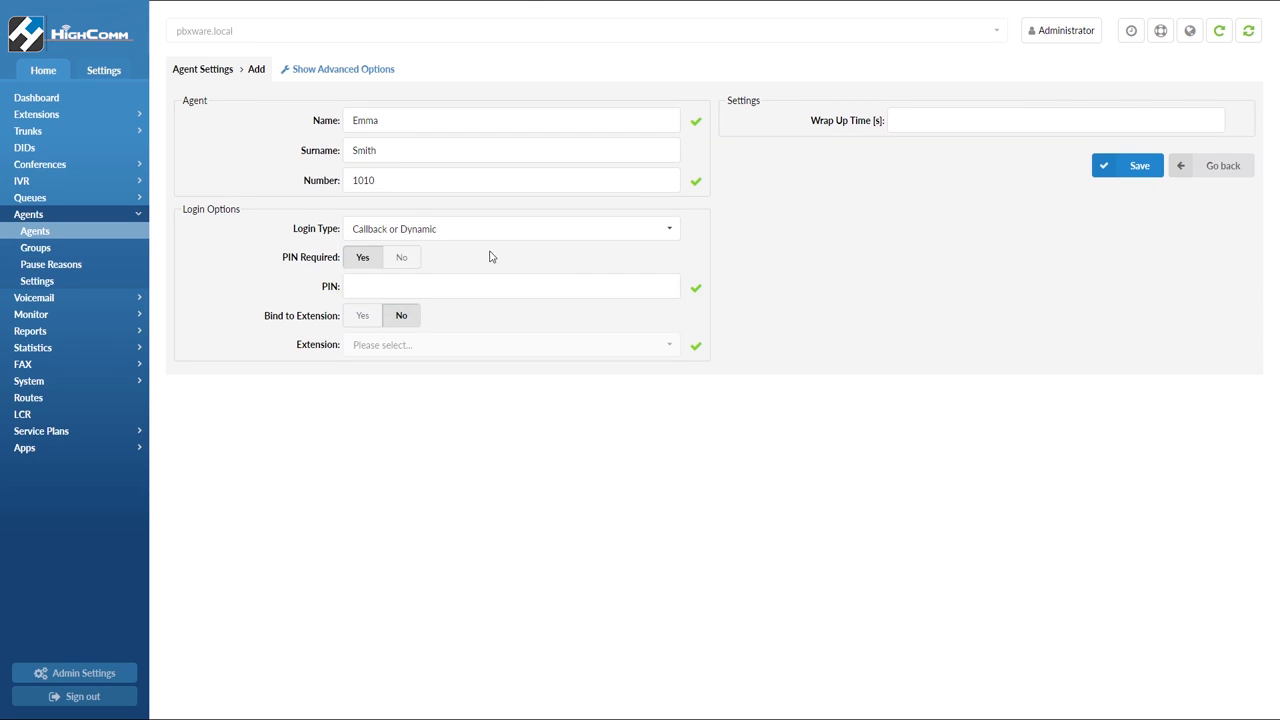
click(400, 264)
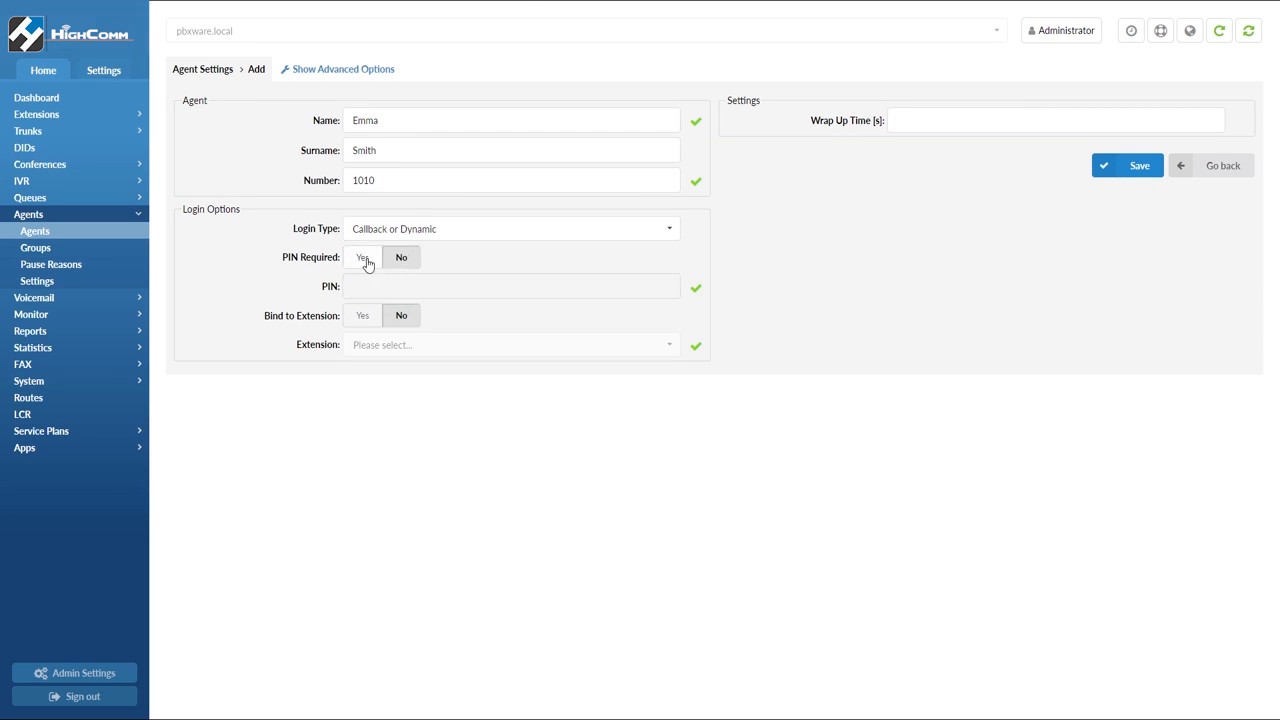
click(363, 259)
Enter the agent's login PIN
click(391, 289)
text(1111)
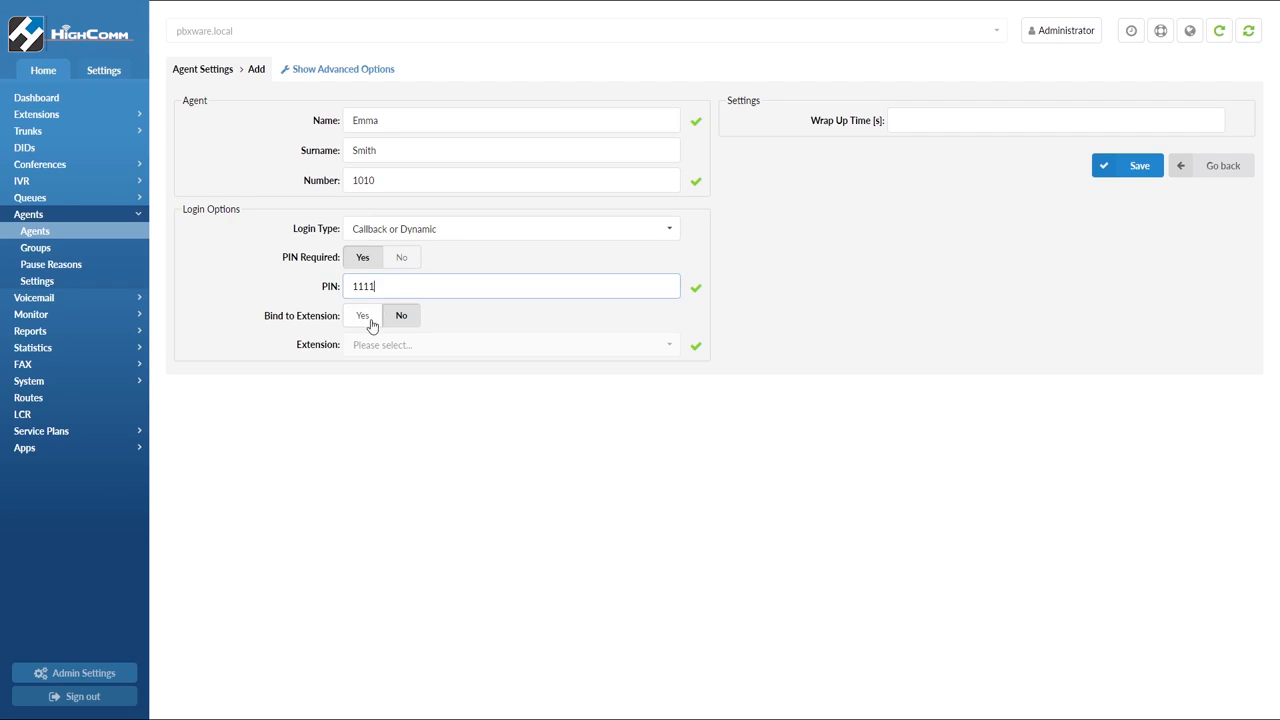
Turn on Bind to Extension and bind the agent to extension 109
click(363, 318)
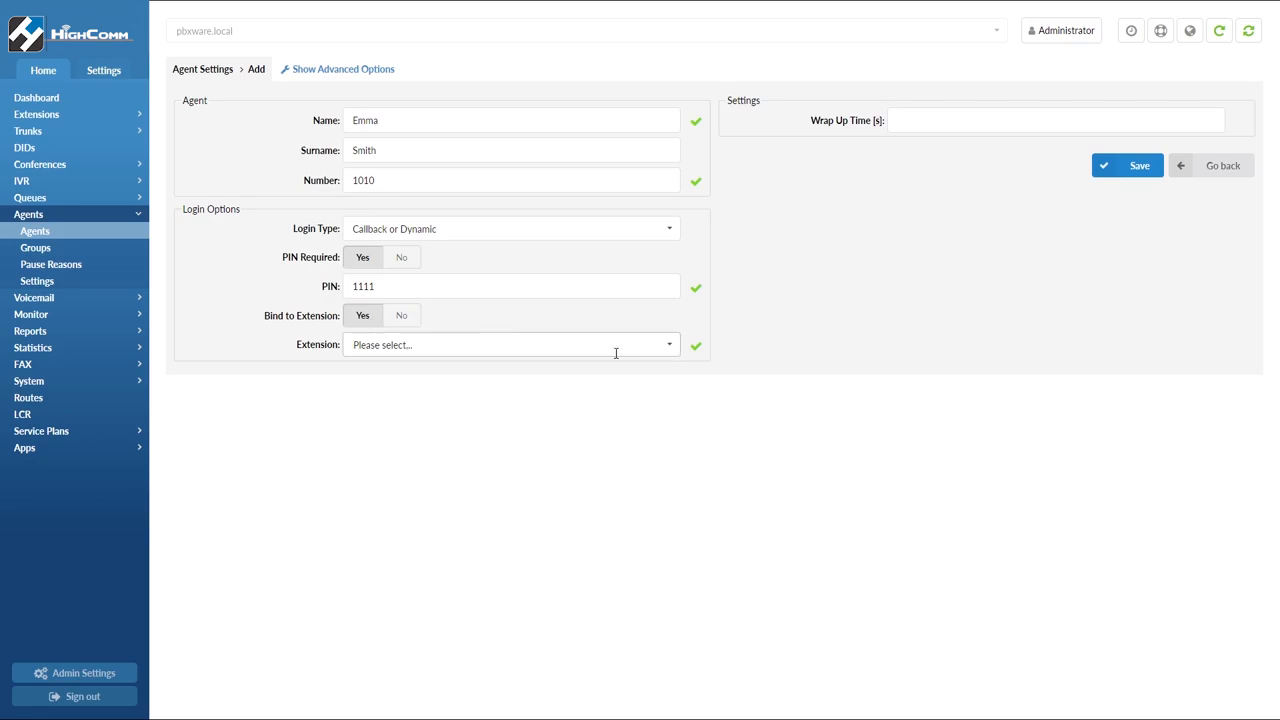
click(672, 350)
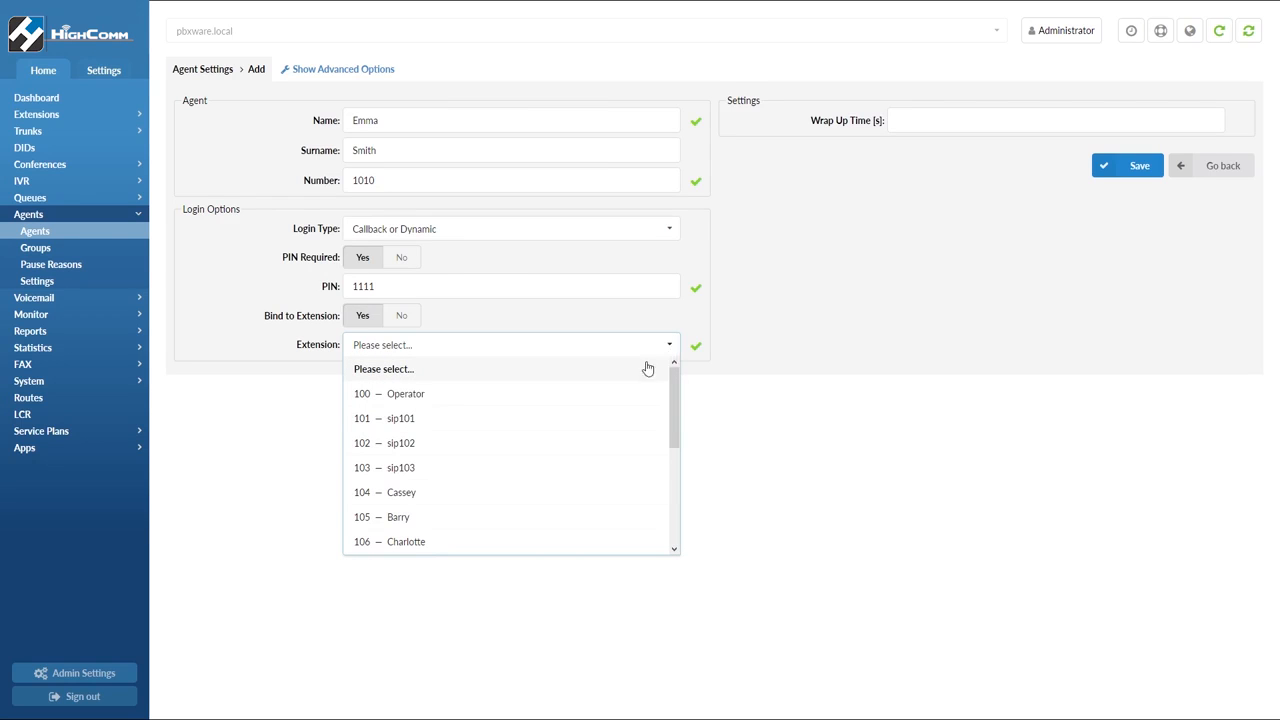
scroll(604, 424, down, 3)
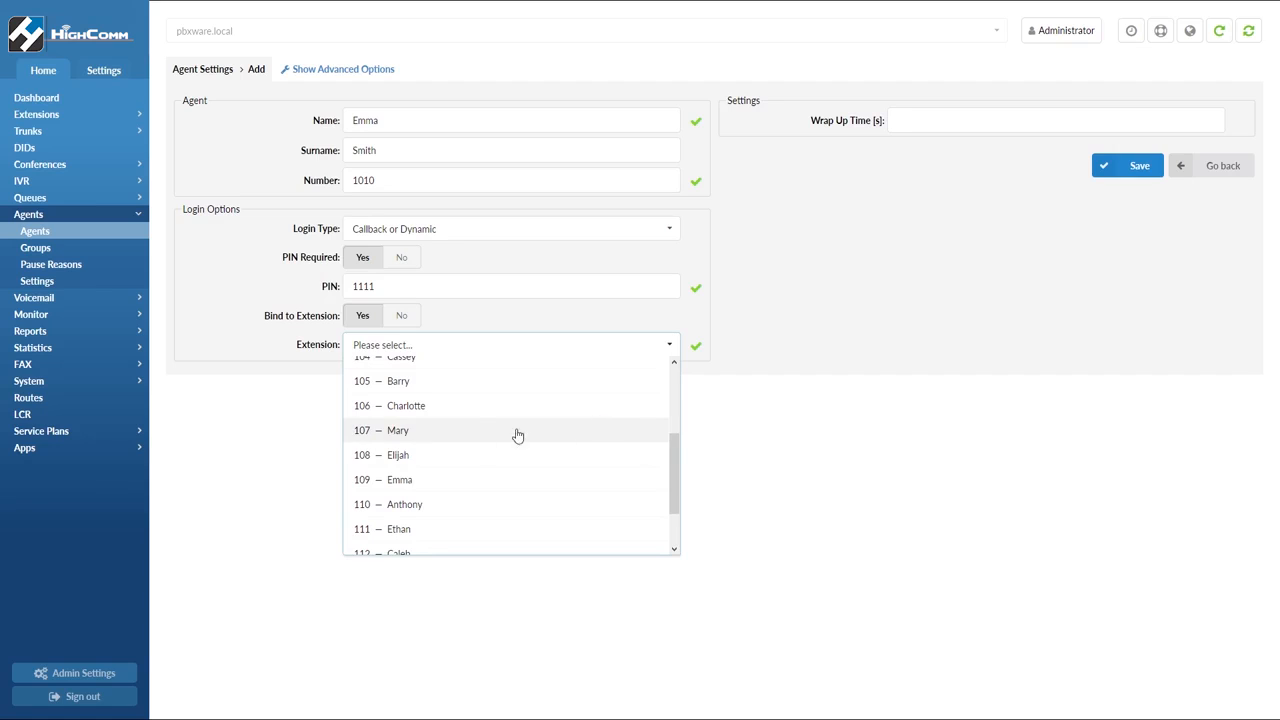
click(411, 479)
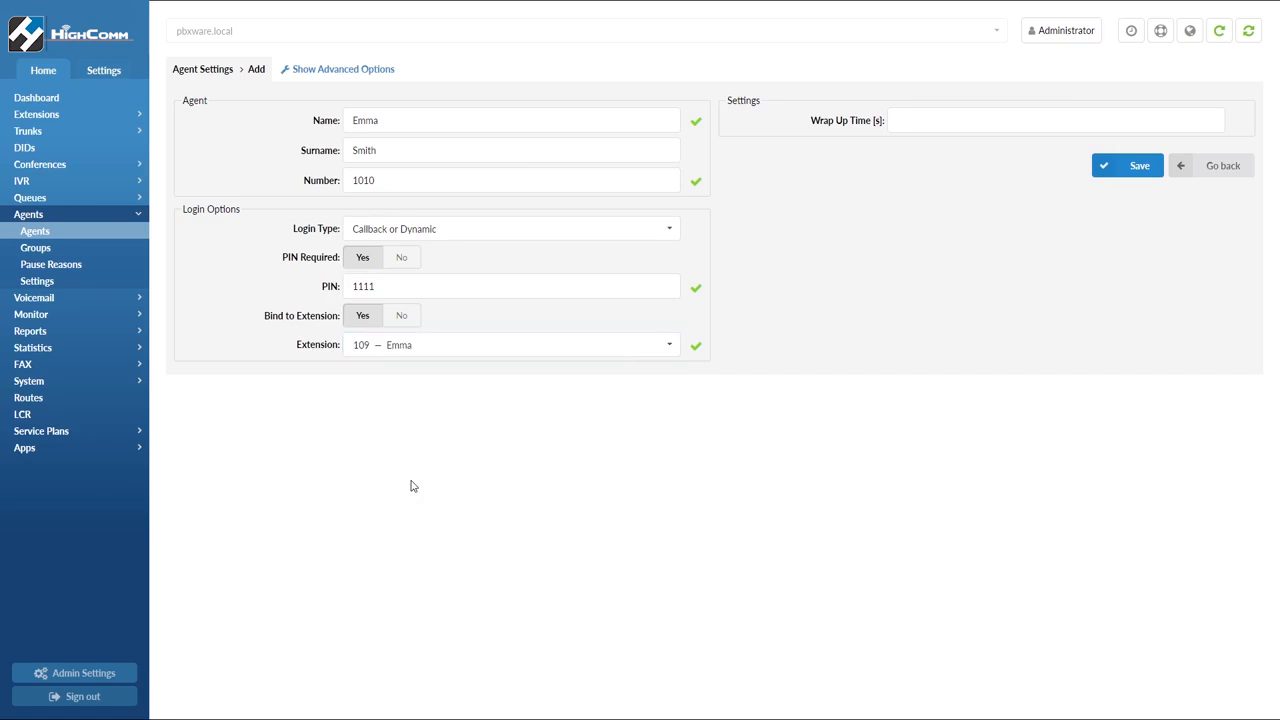
Set the agent's wrap-up time to 30 seconds and show the advanced options
click(917, 124)
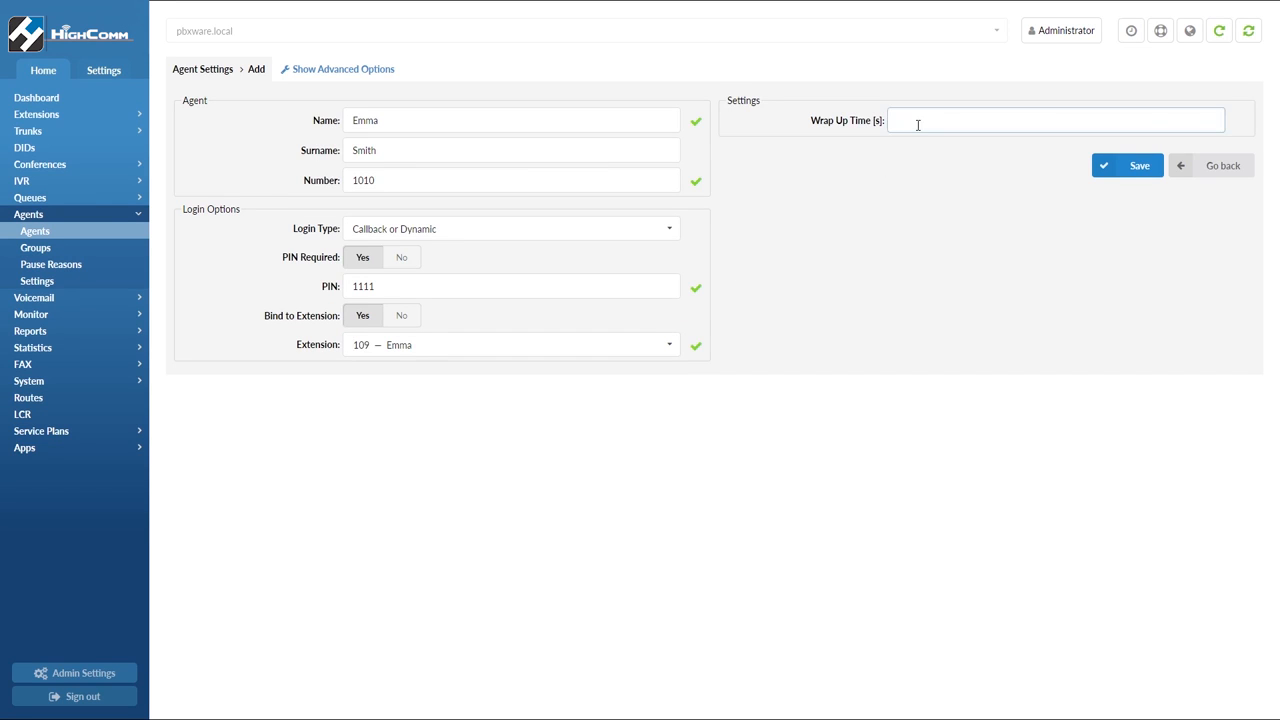
text(30)
click(384, 72)
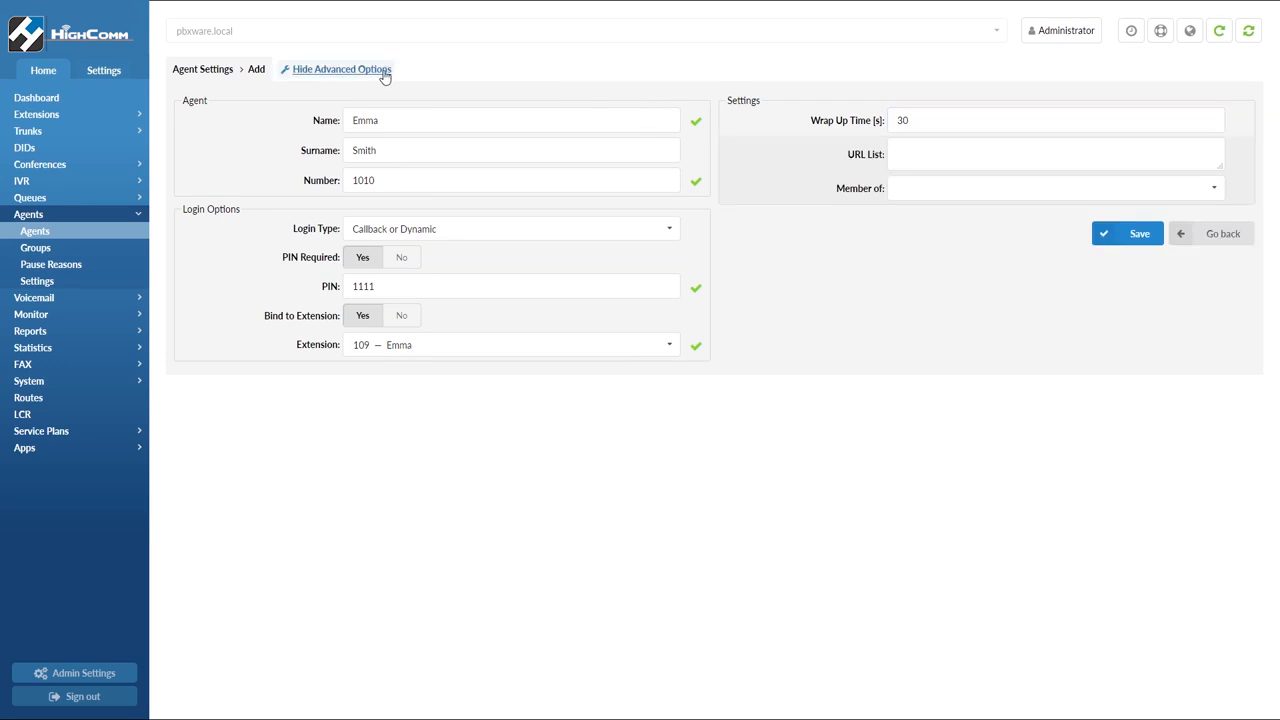
Make the agent a member of the Sales Team and Marketing groups and save the new agent
click(952, 190)
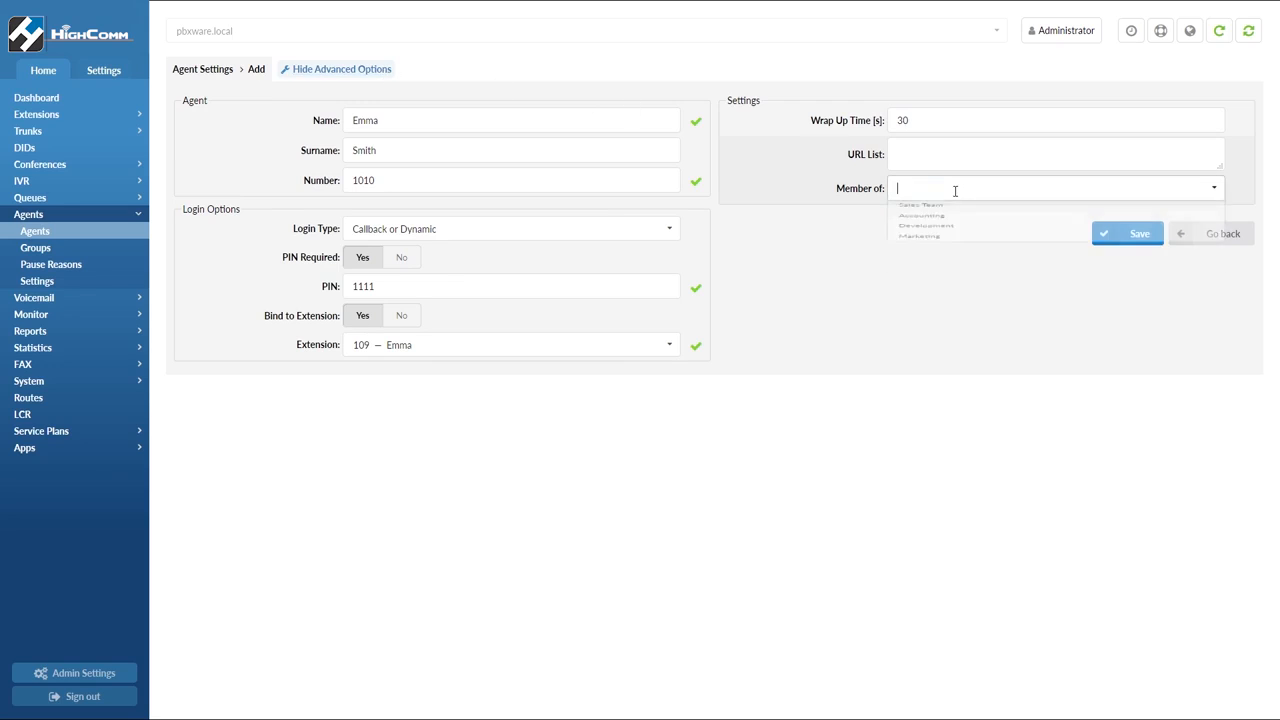
click(933, 210)
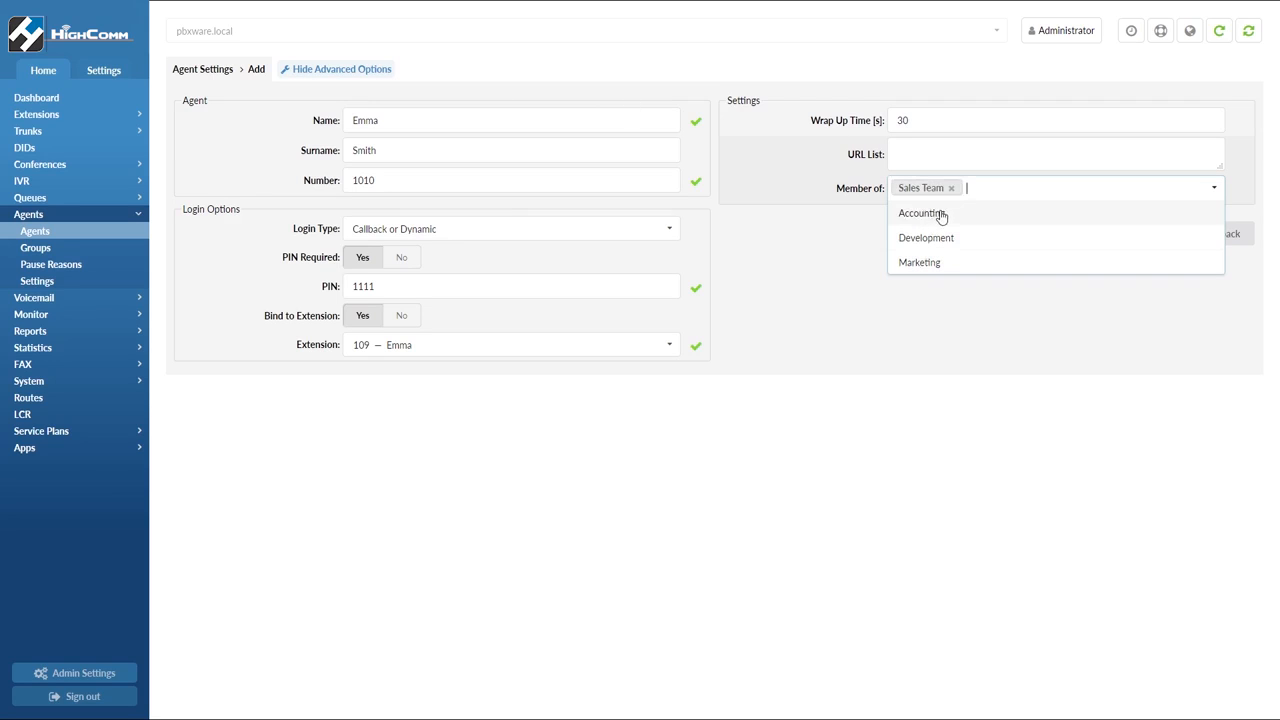
click(942, 265)
click(952, 300)
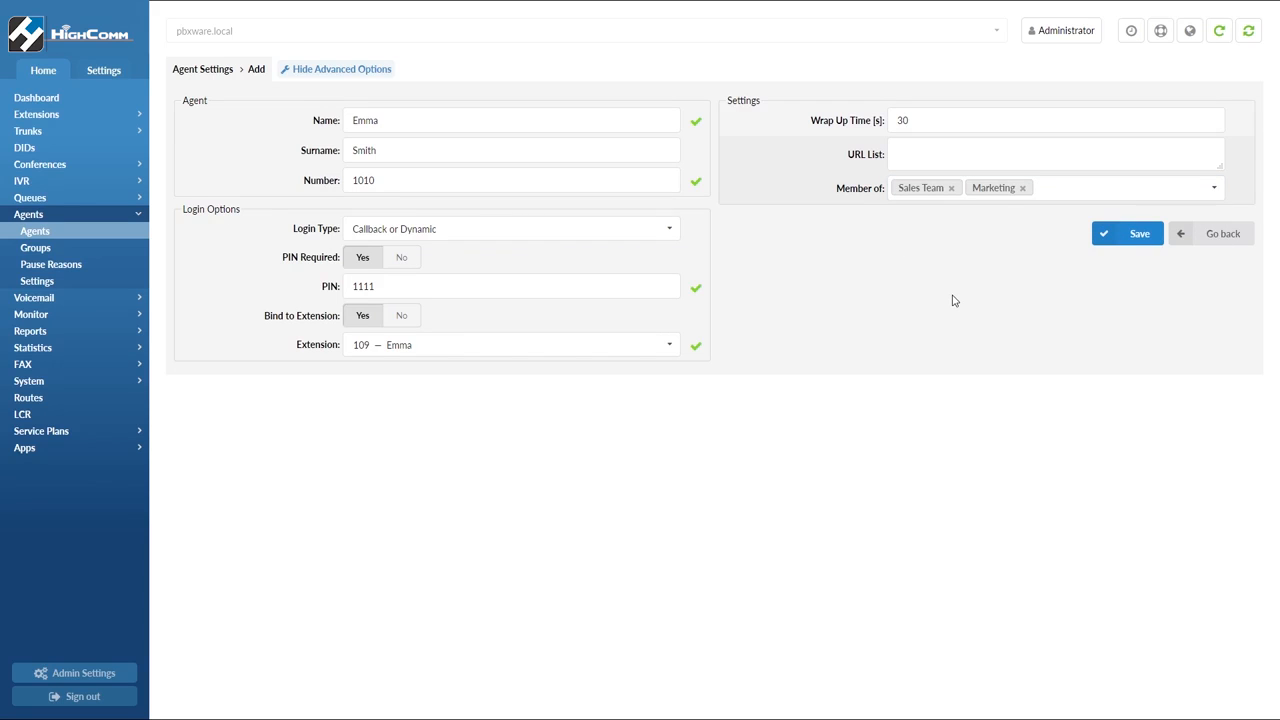
click(1107, 235)
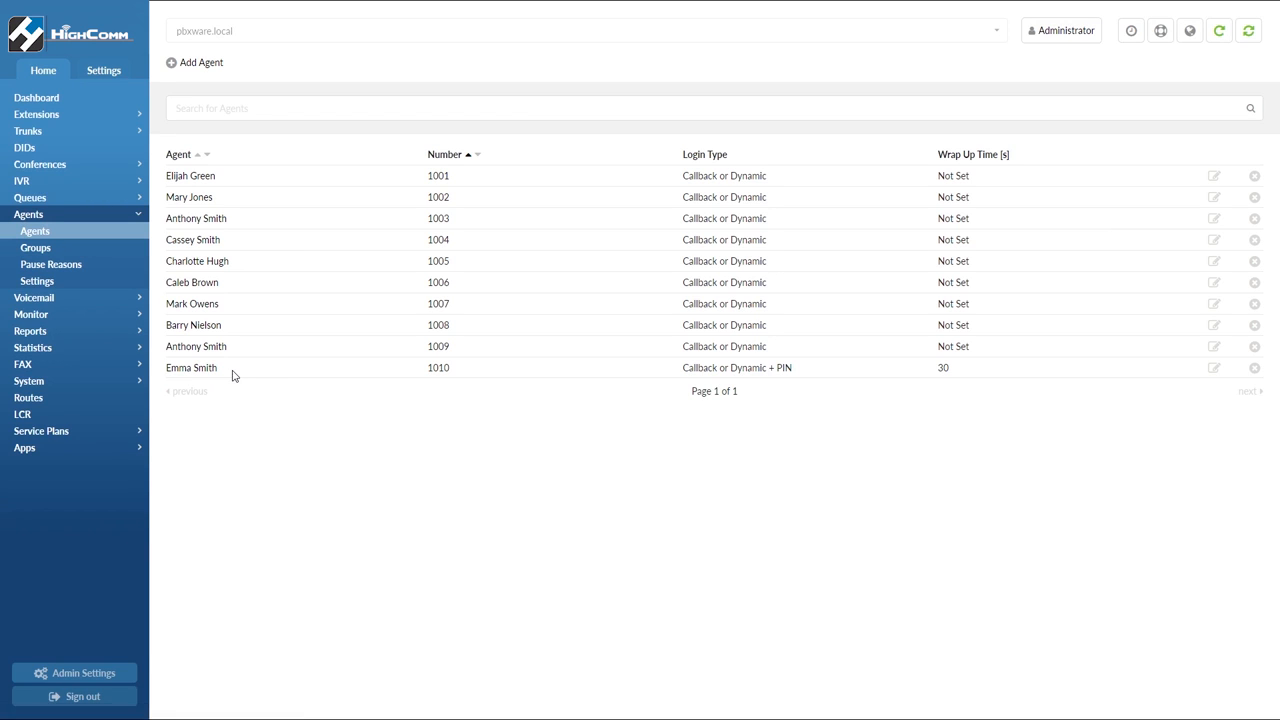
Review the agent groups and pause reasons, opening the Coffee break pause reason
click(87, 252)
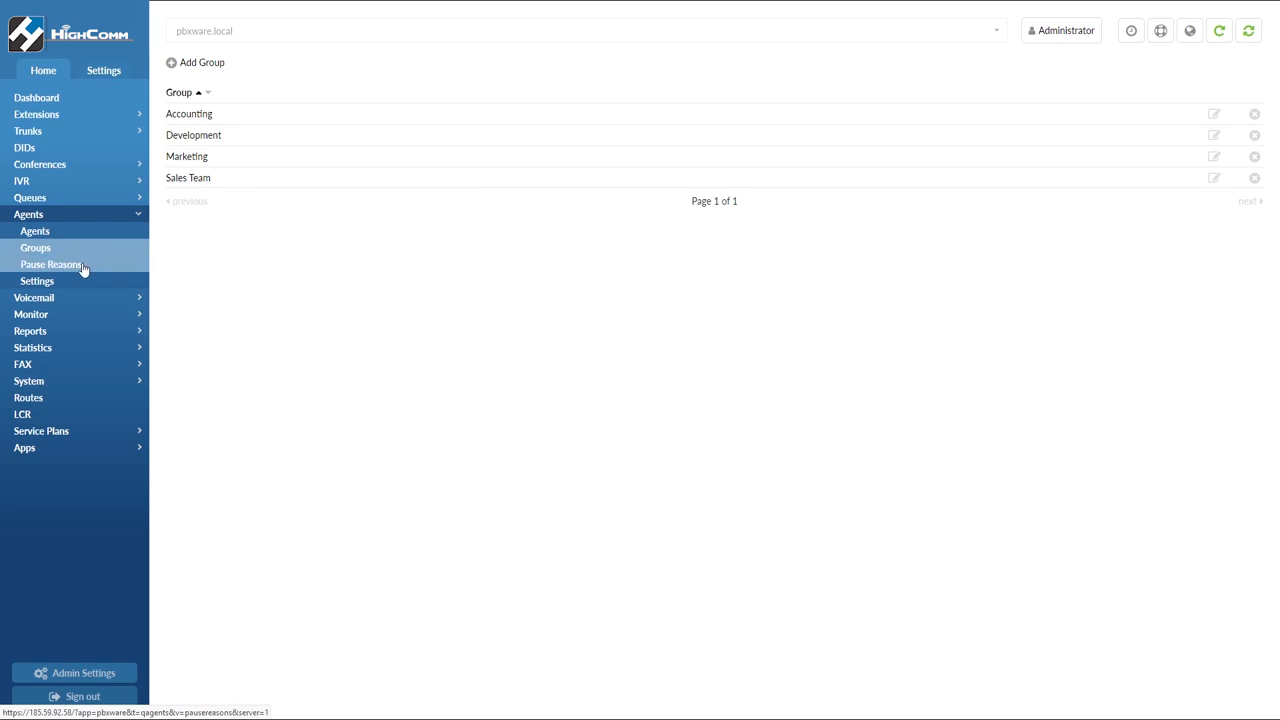
click(83, 266)
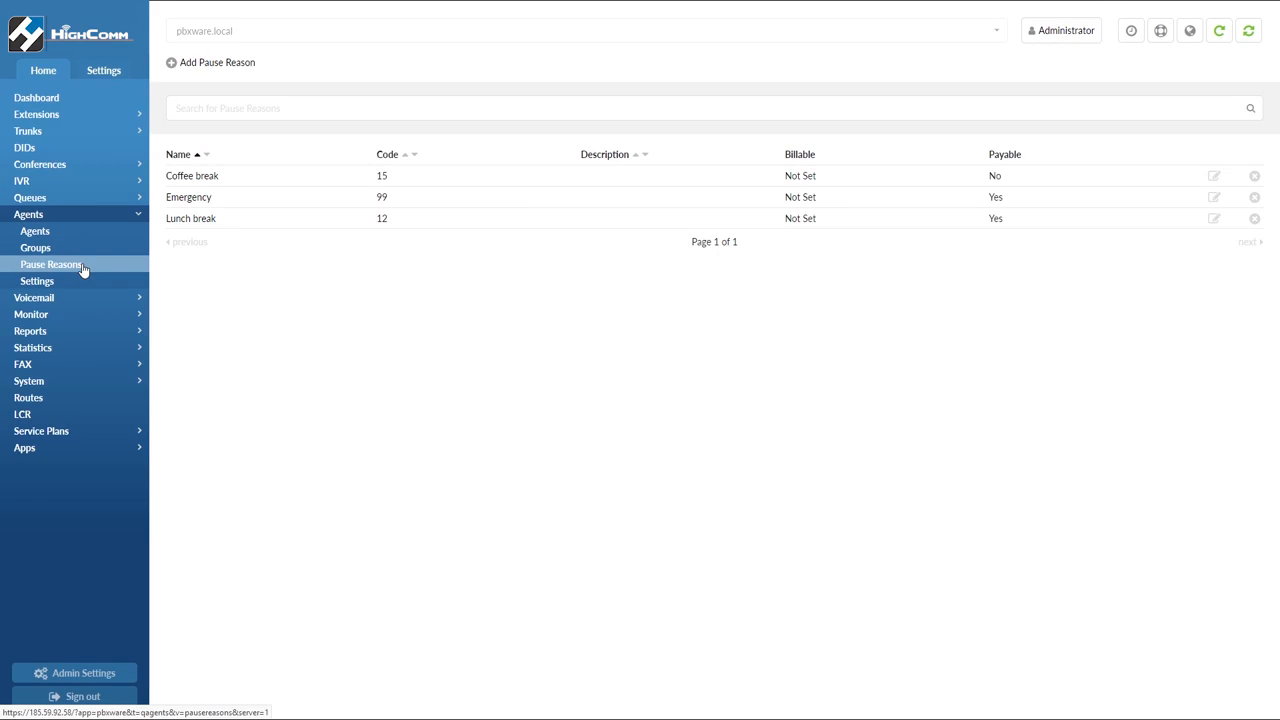
click(197, 180)
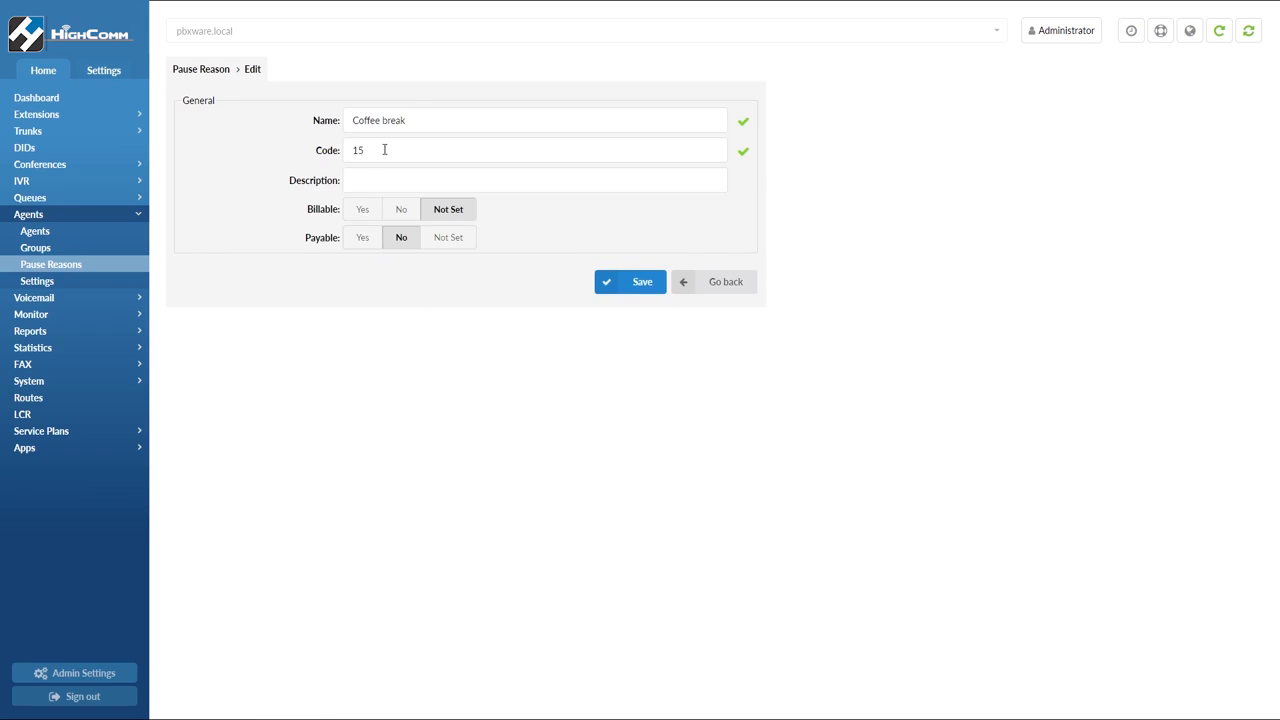
Try different Billable and Payable options for the Coffee break pause reason, then go back without saving
click(400, 209)
click(362, 211)
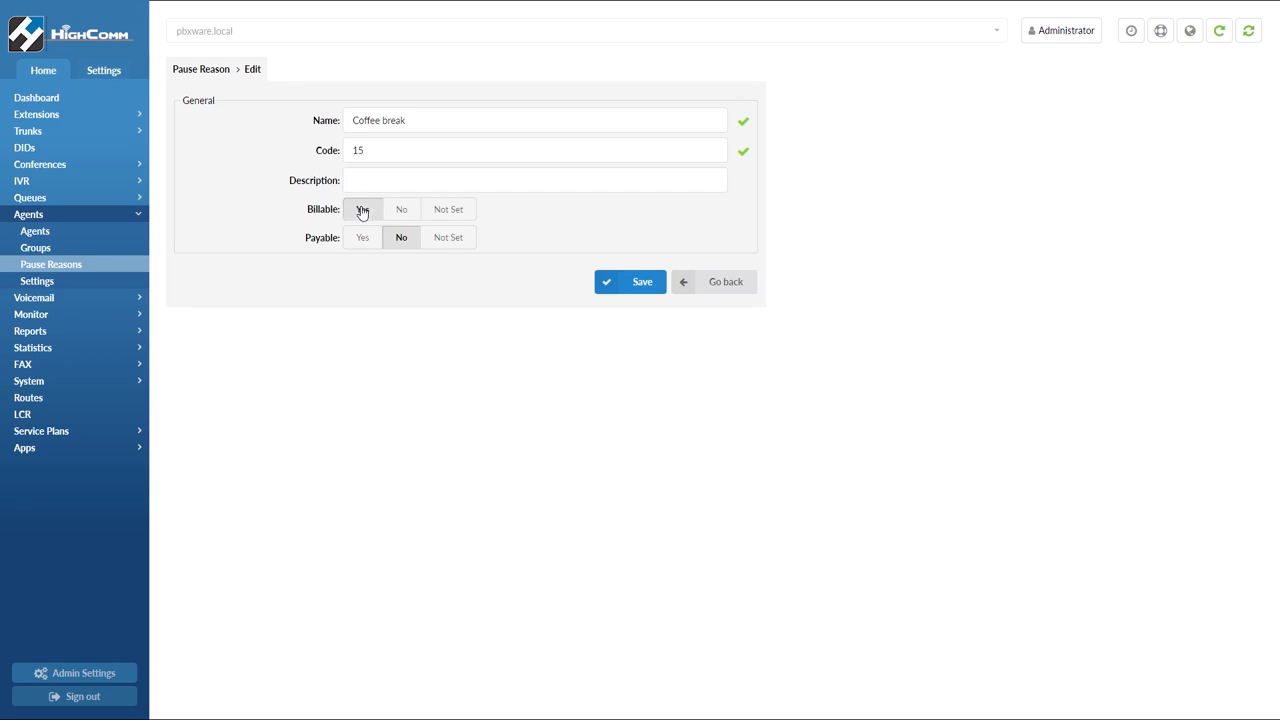
click(362, 238)
click(436, 211)
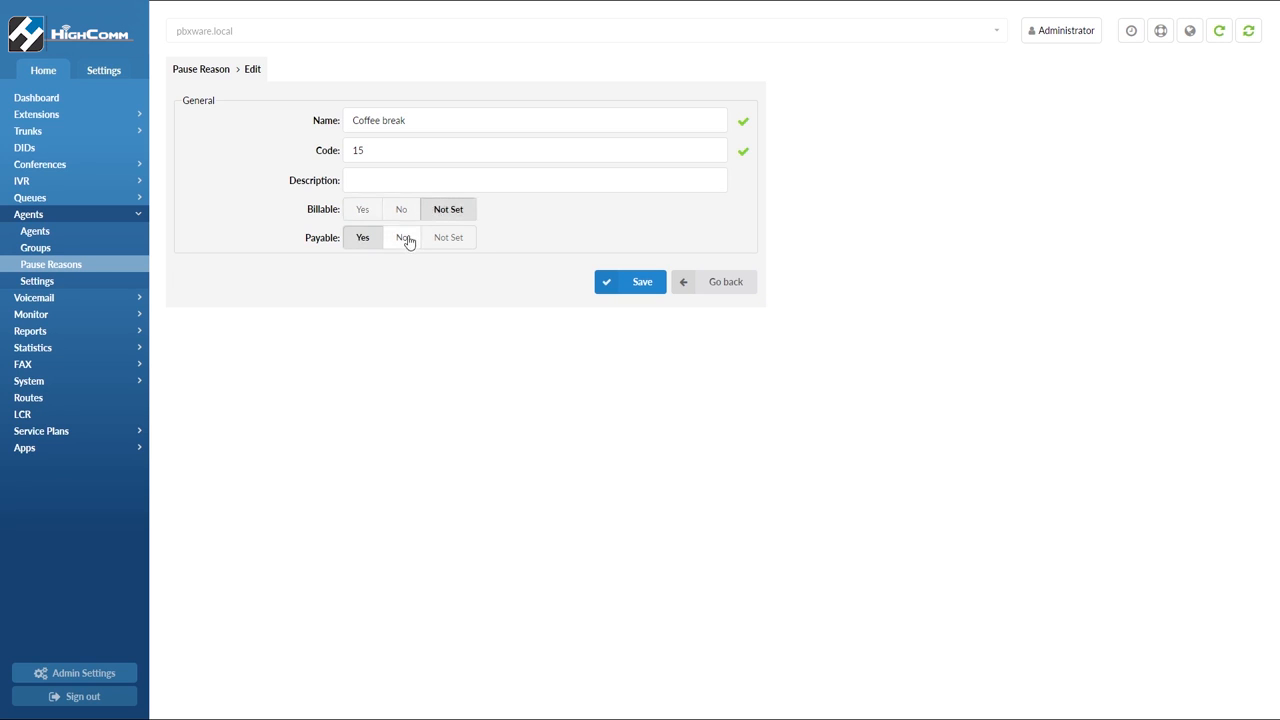
click(683, 287)
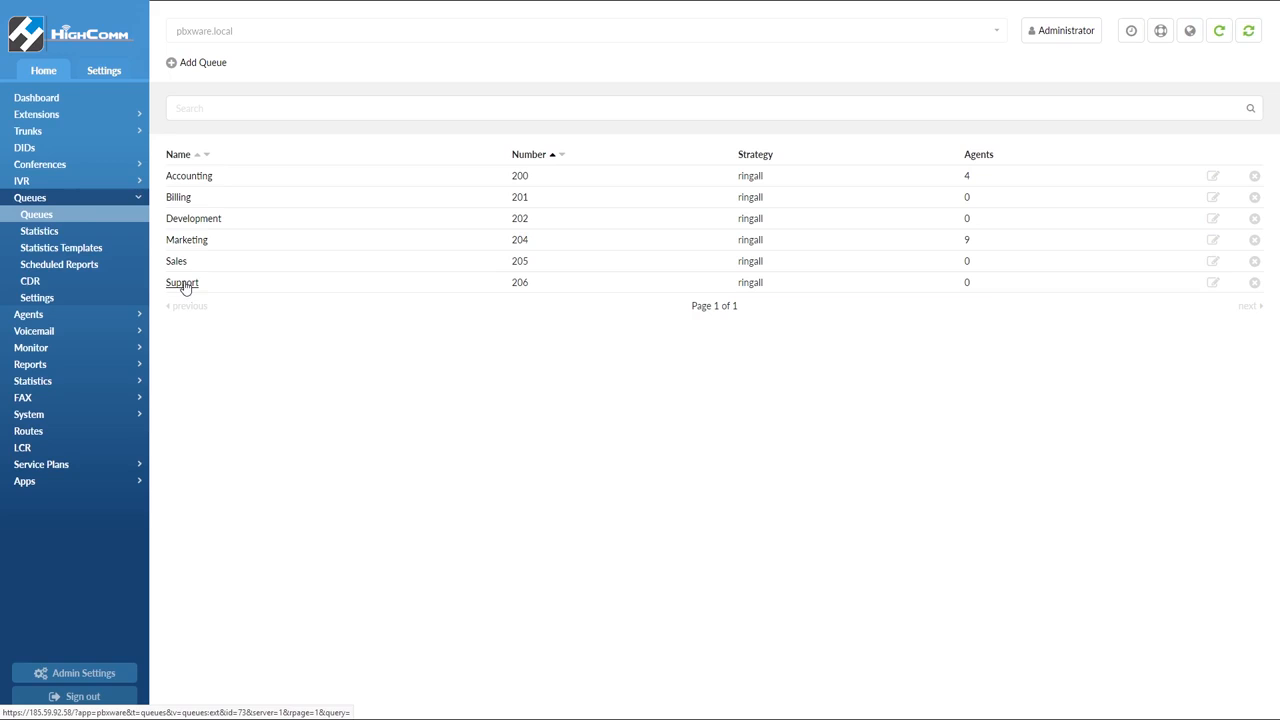
Add a new queue named Testing with queue number 454
click(189, 64)
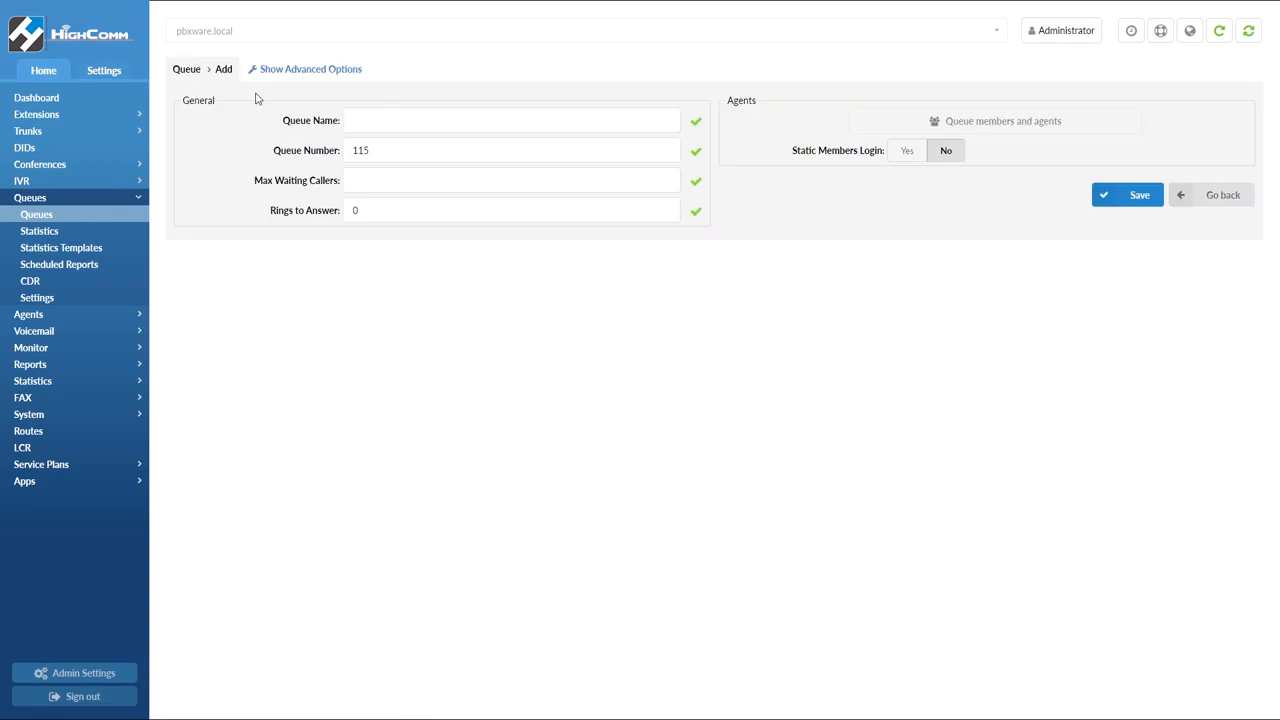
click(385, 117)
text(Testing)
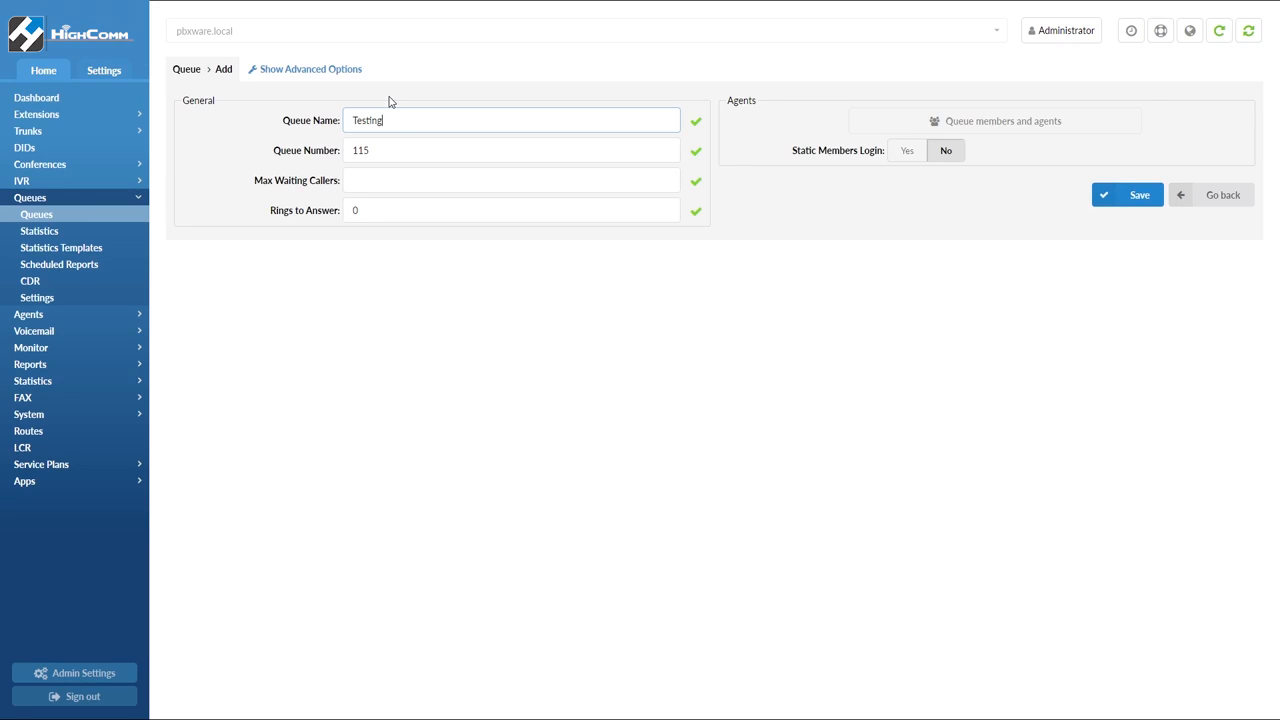
drag(394, 151, 302, 138)
text(454)
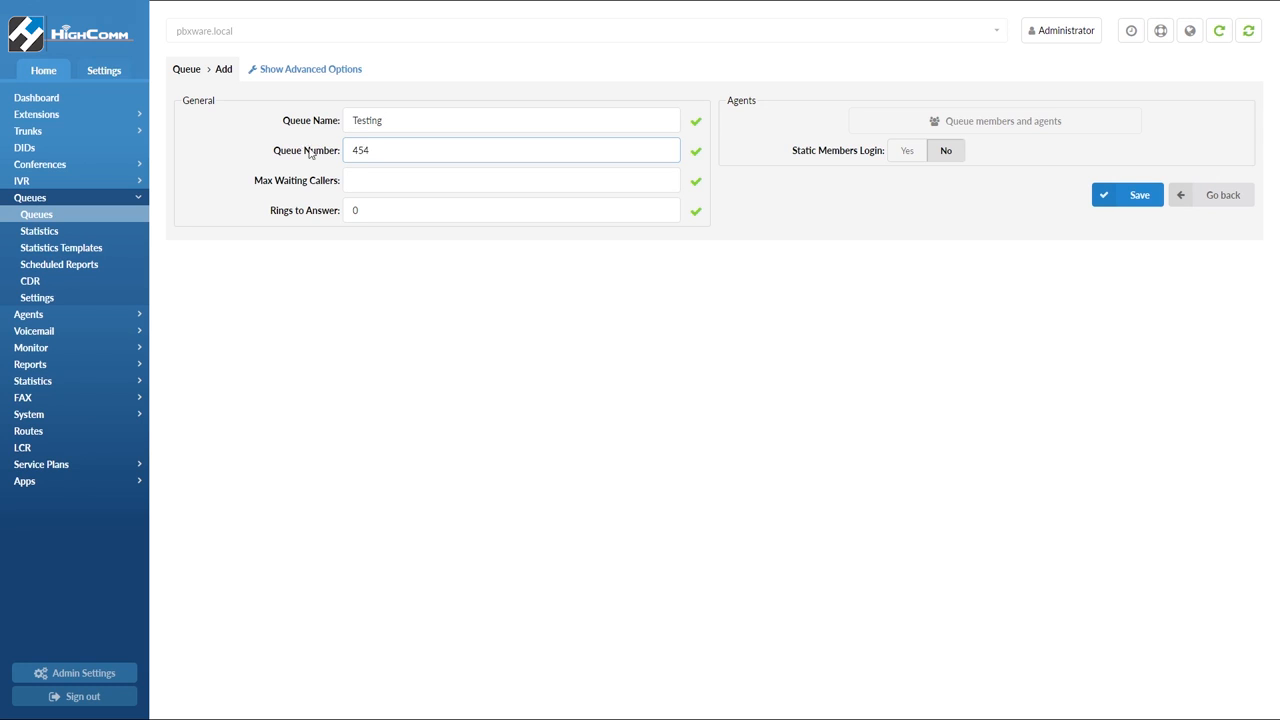
Set the queue's max waiting callers to 35 and rings to answer to 2, then save the queue
click(360, 177)
text(35)
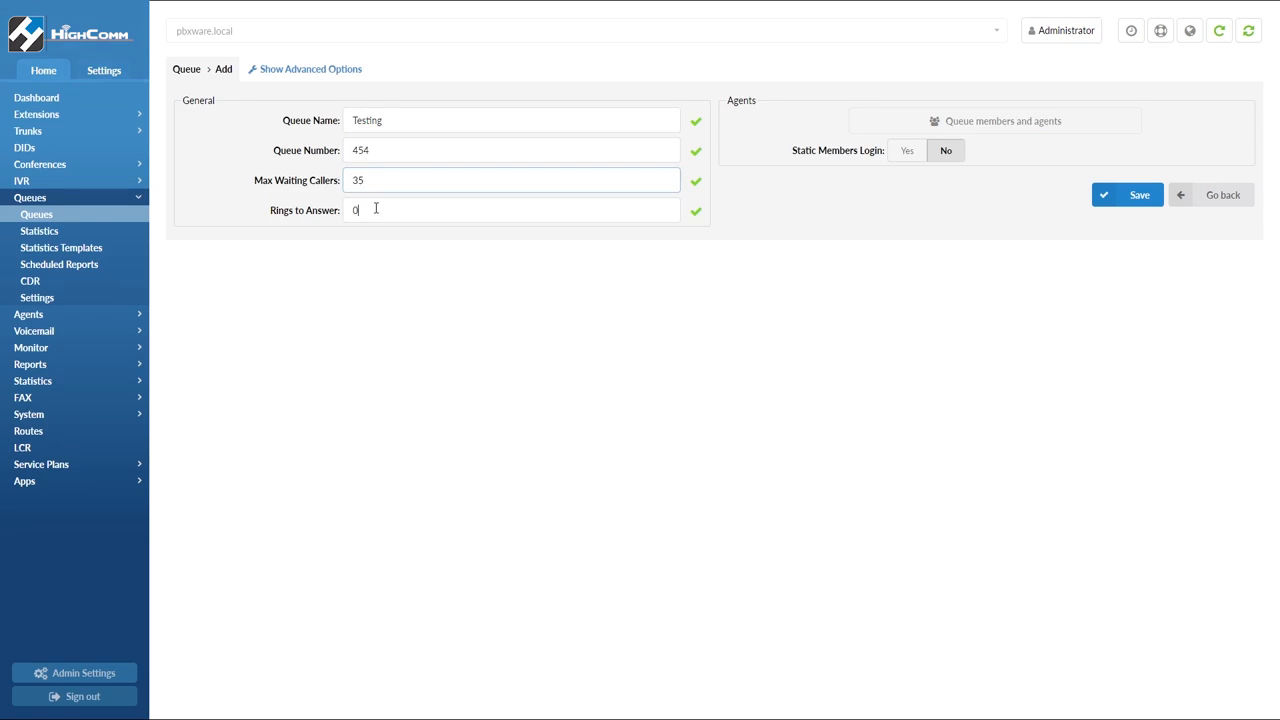
key(Tab)
text(2)
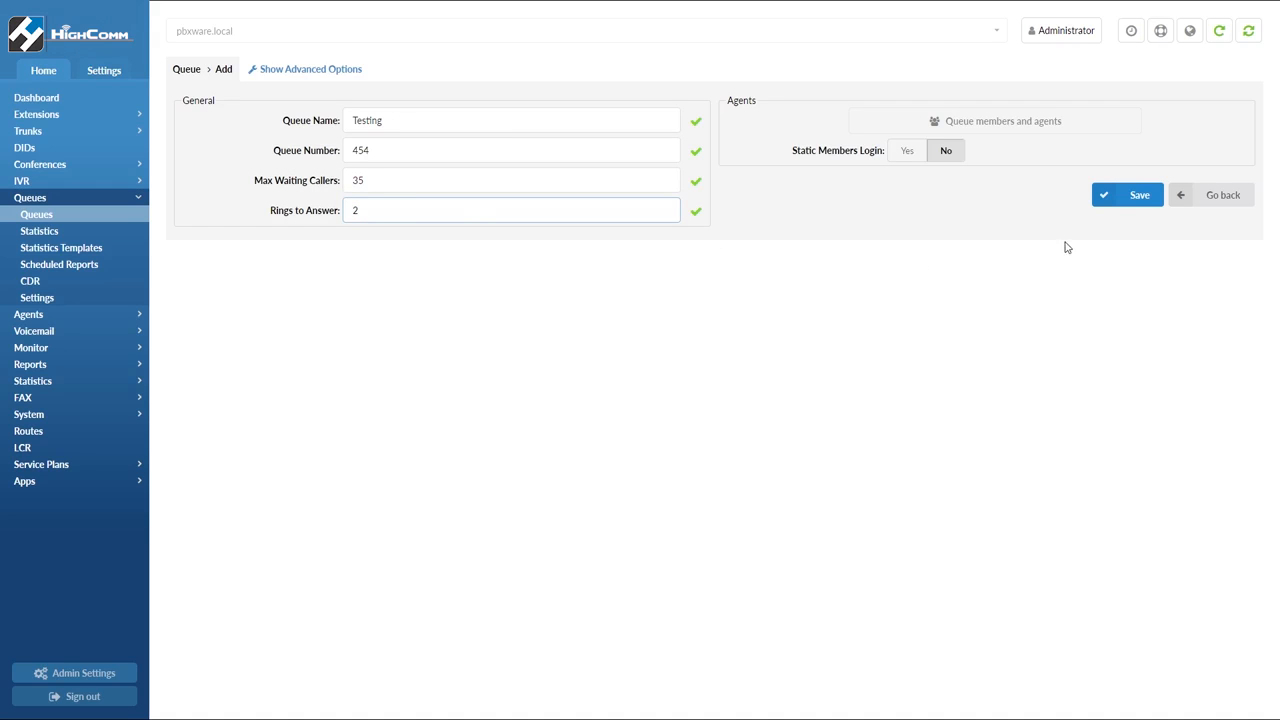
click(1105, 202)
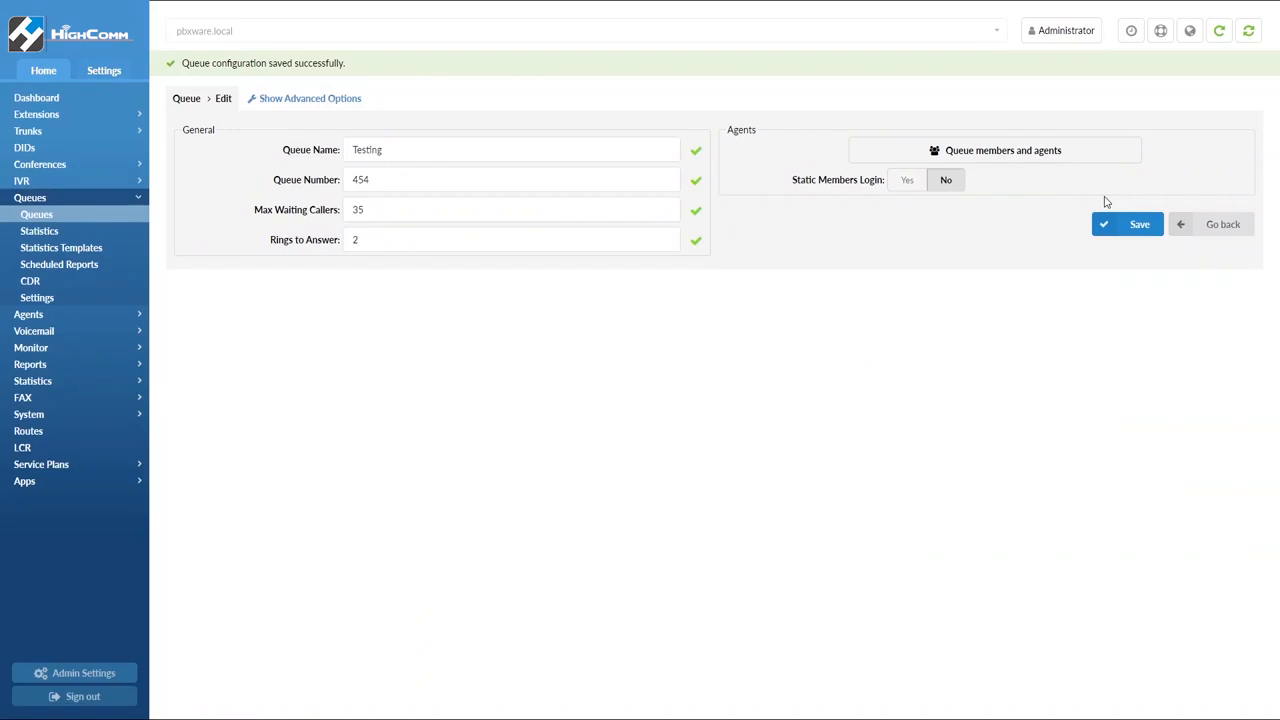
Add agents 1001, 1003 and 1004 as members of the Testing queue and save the members
click(1040, 150)
click(1008, 68)
click(991, 92)
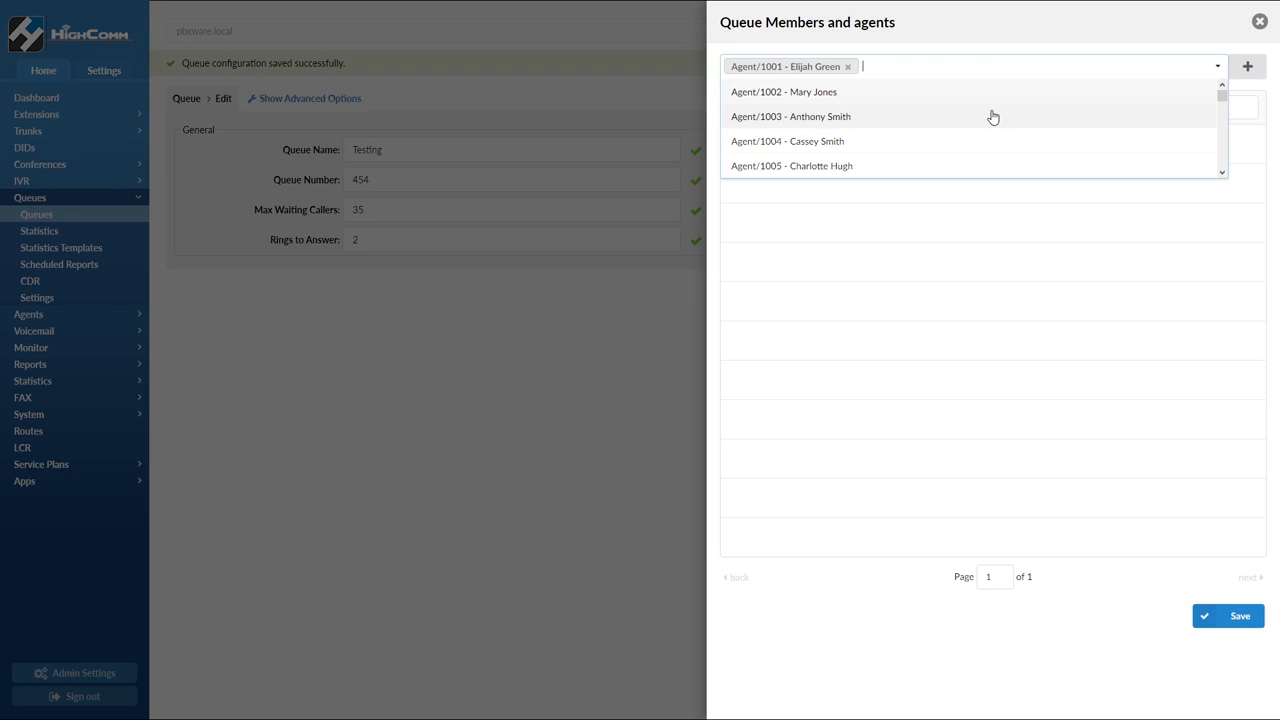
click(991, 116)
click(991, 128)
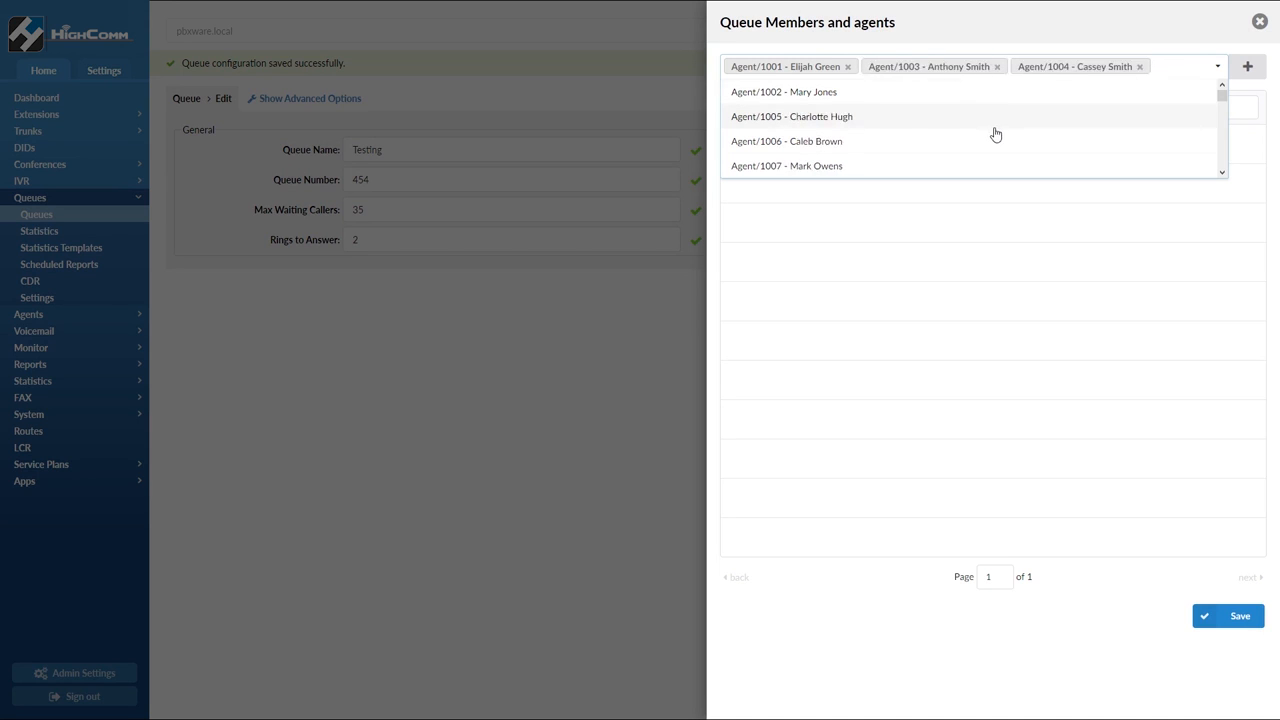
click(1250, 66)
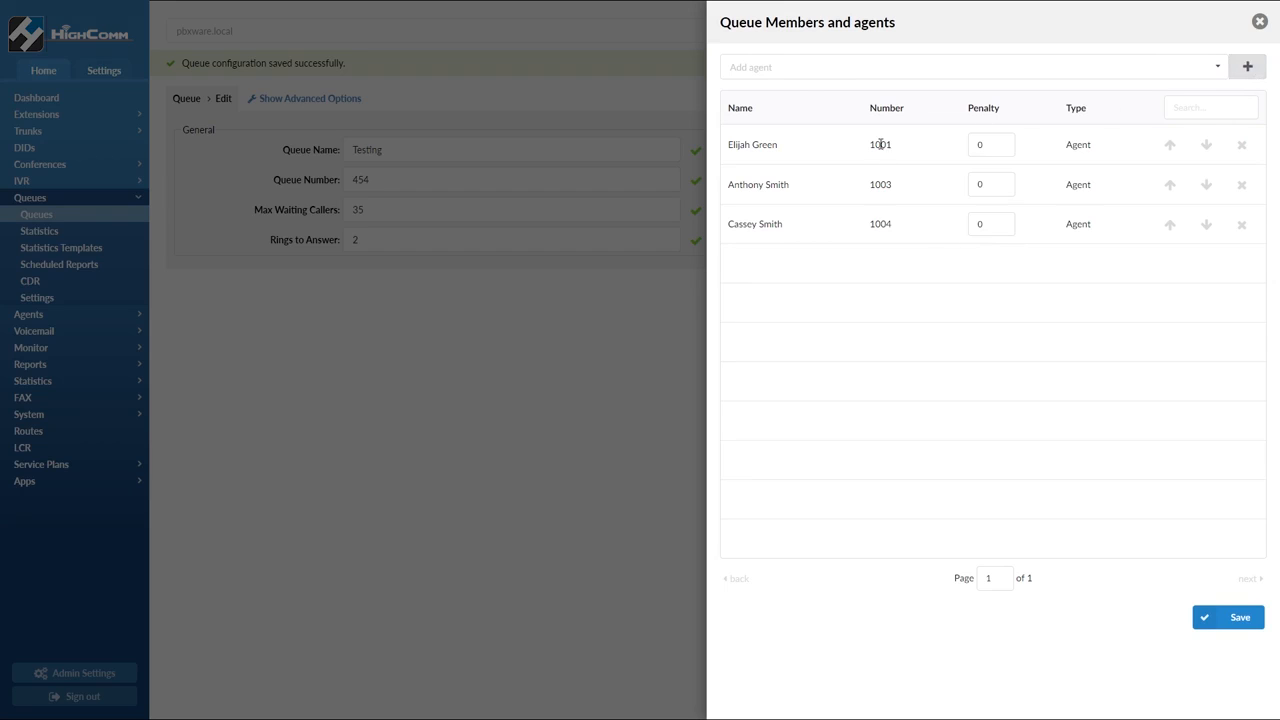
click(1208, 620)
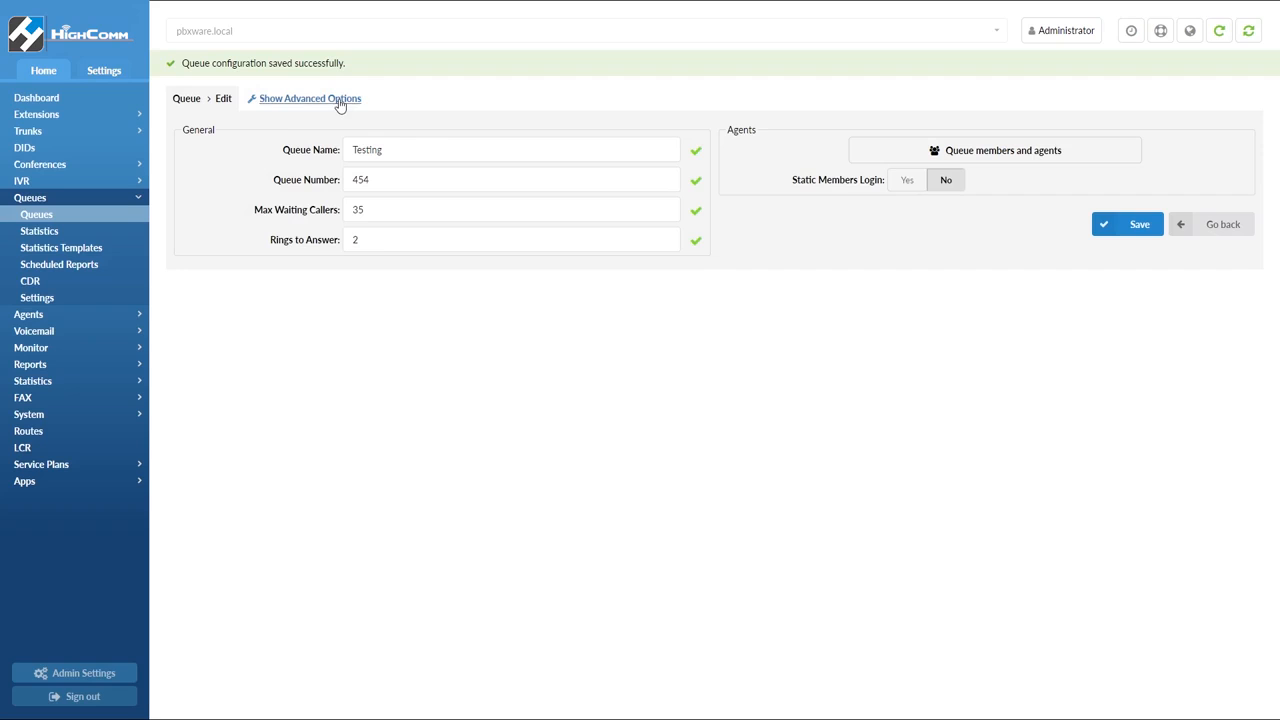
In the Testing queue's advanced options, set music on hold to default and redirect to voice mail to Yes, then save
click(340, 100)
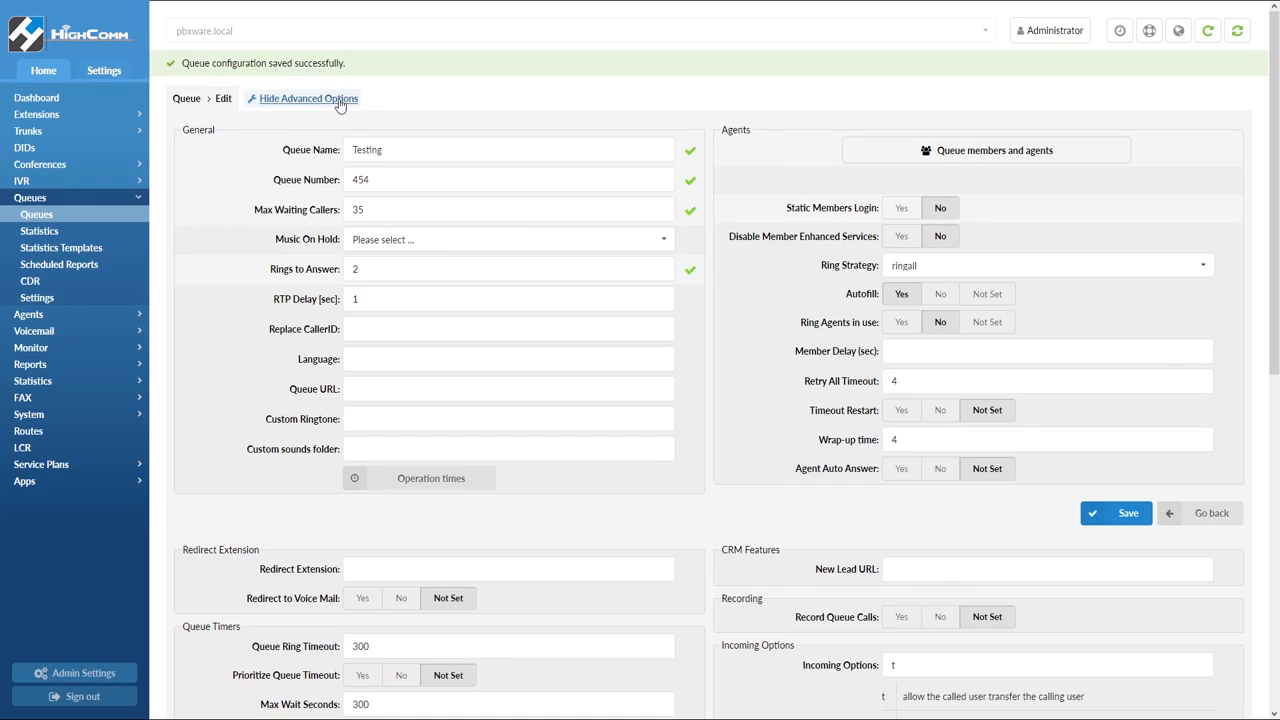
click(586, 241)
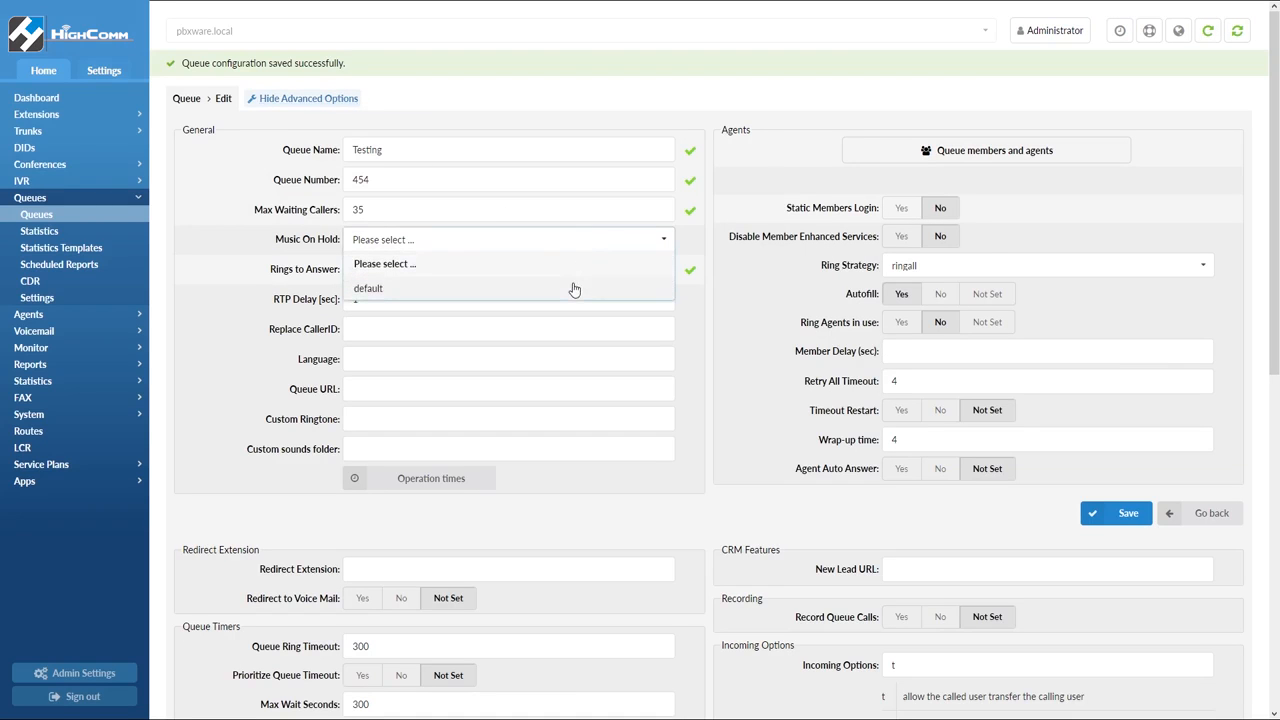
click(574, 289)
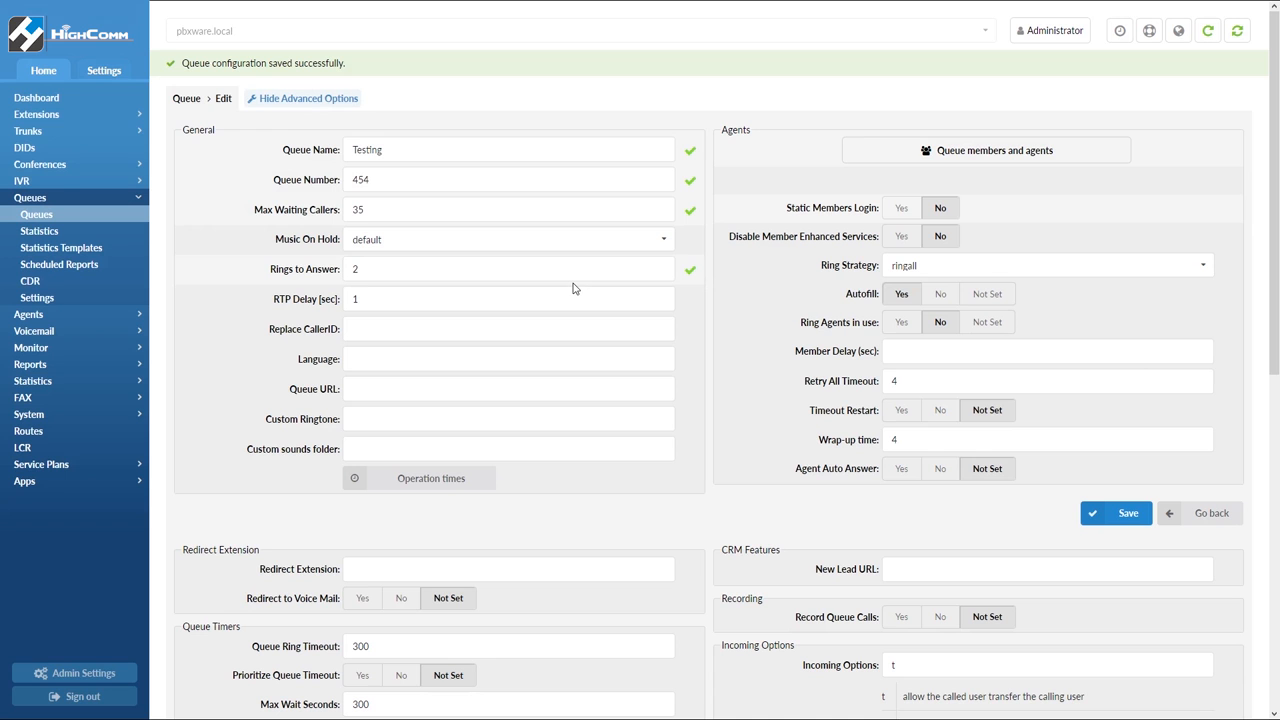
scroll(640, 297, down, 3)
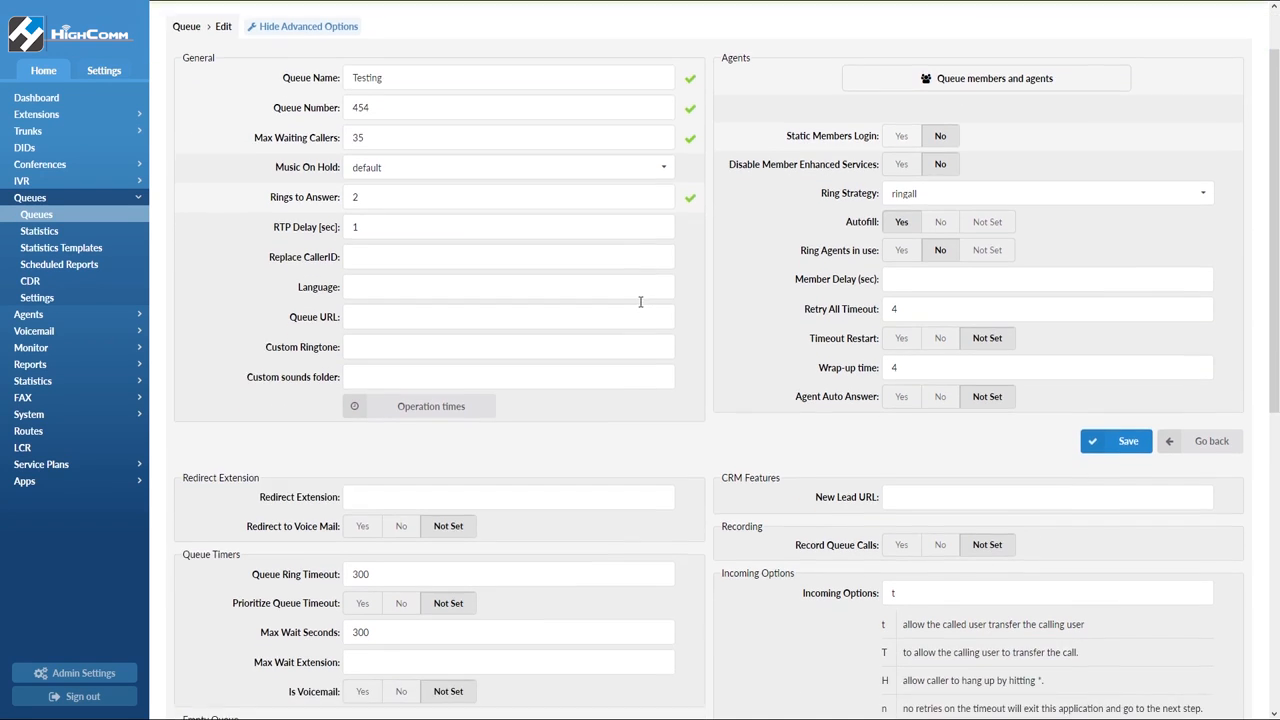
scroll(640, 301, down, 4)
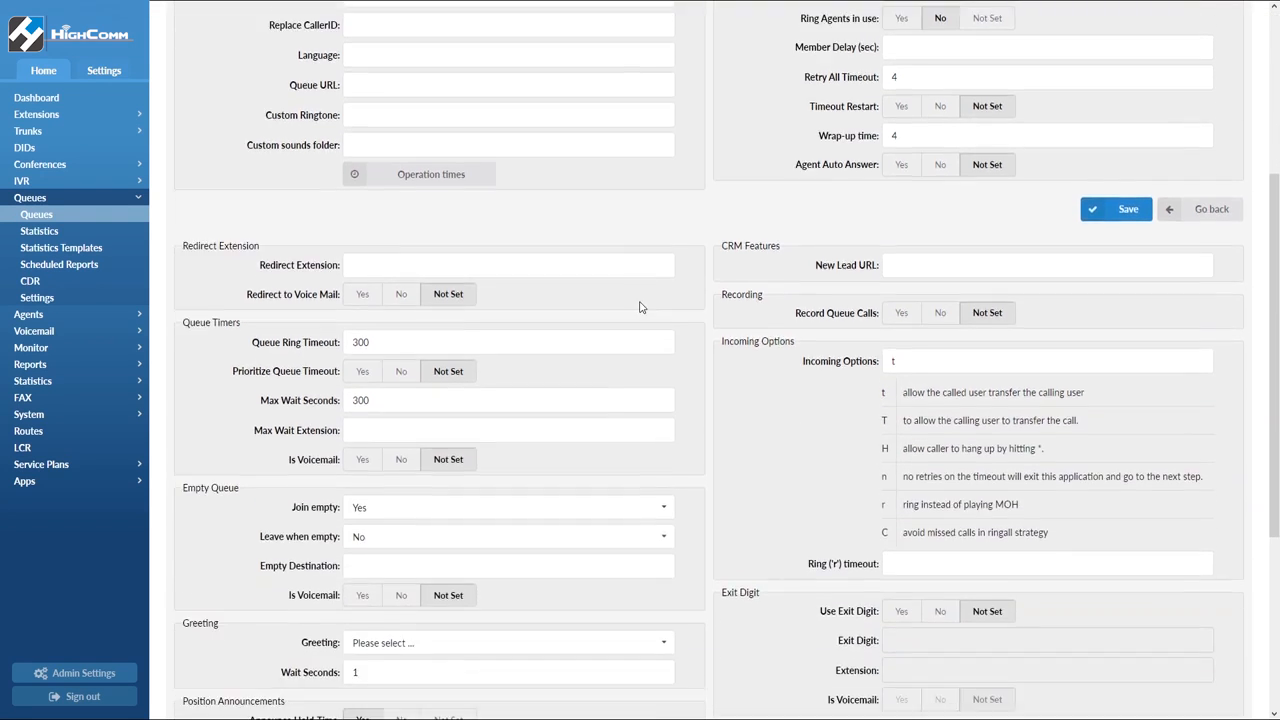
scroll(641, 307, down, 1)
scroll(641, 307, down, 2)
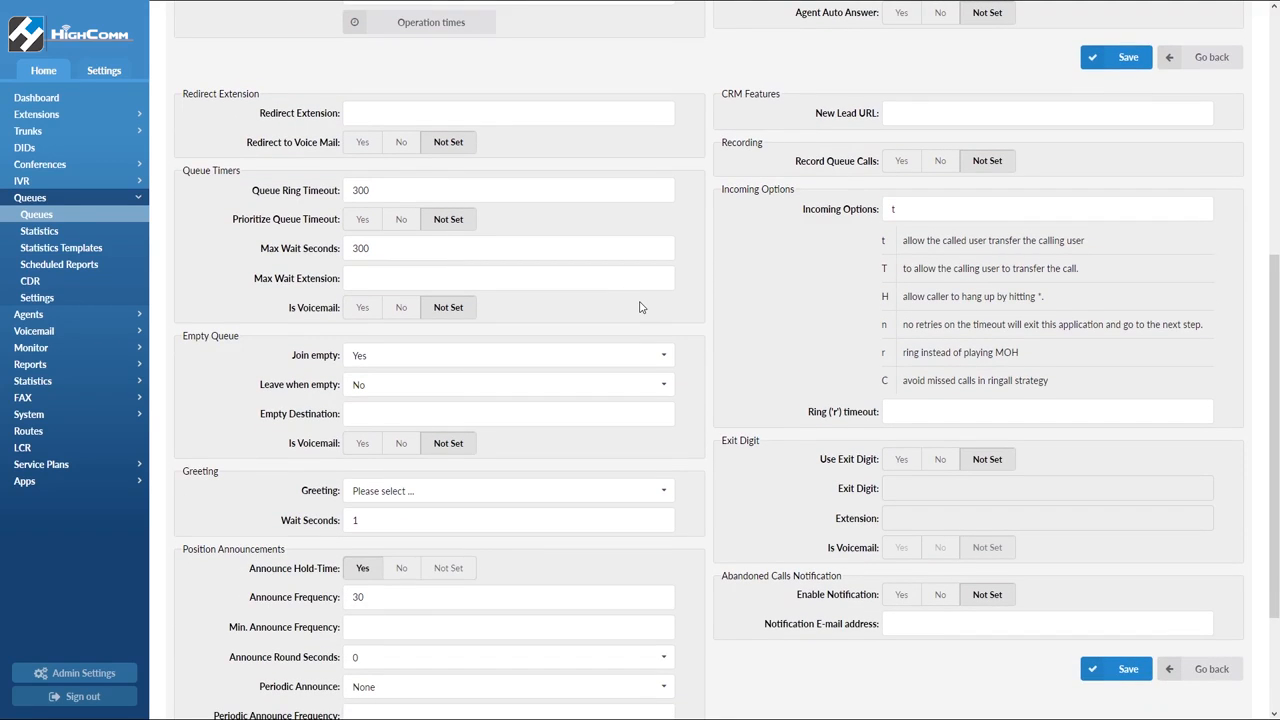
click(361, 148)
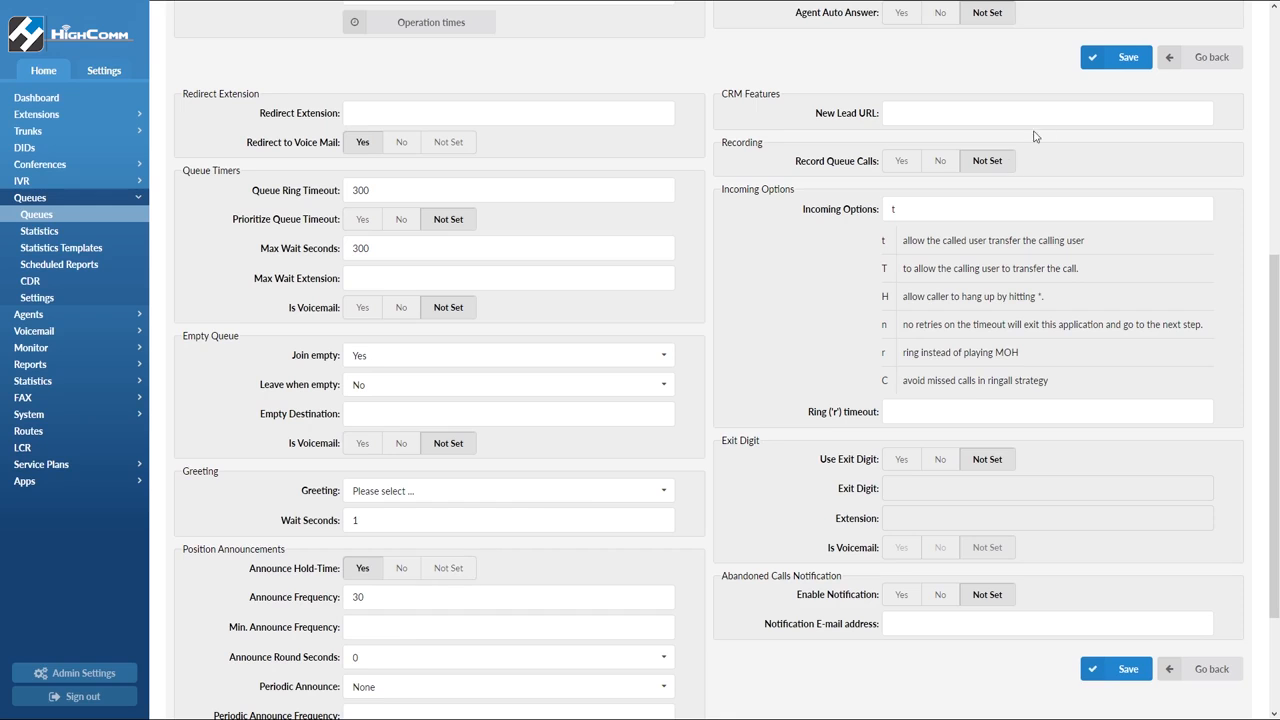
click(1102, 62)
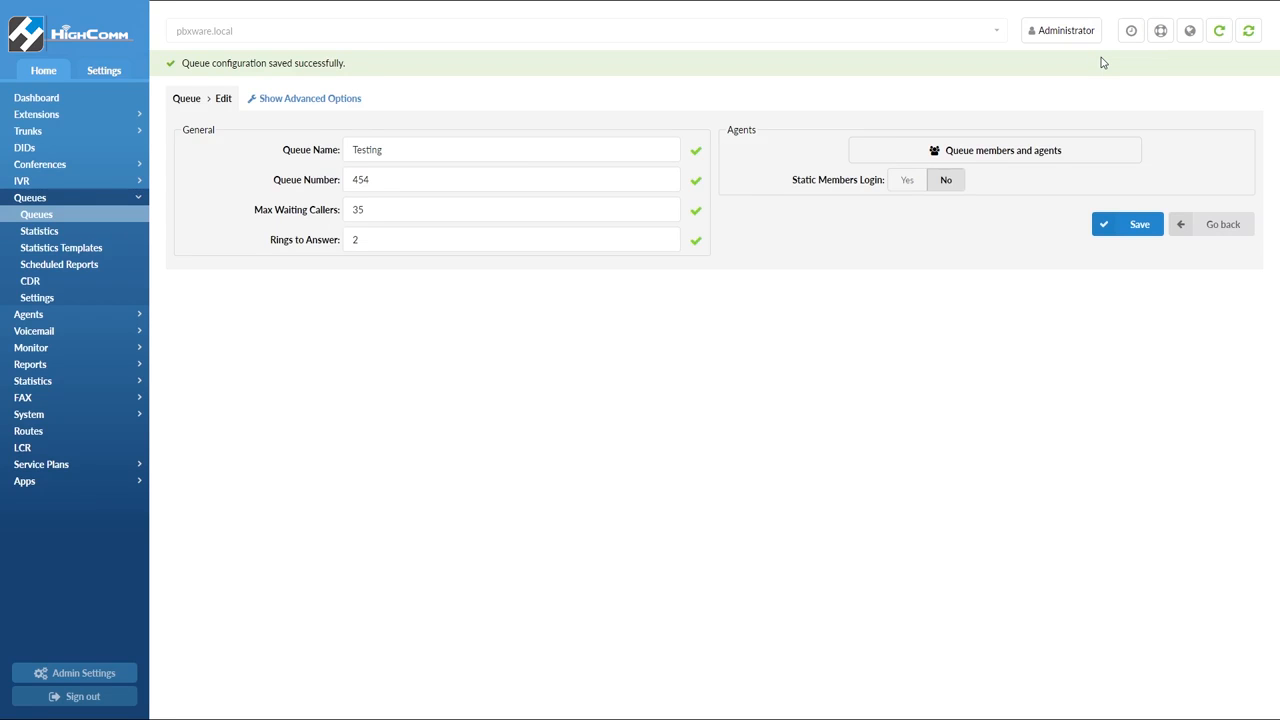
Open the Music on Hold content list and its add-record form, then go back
click(141, 418)
click(91, 532)
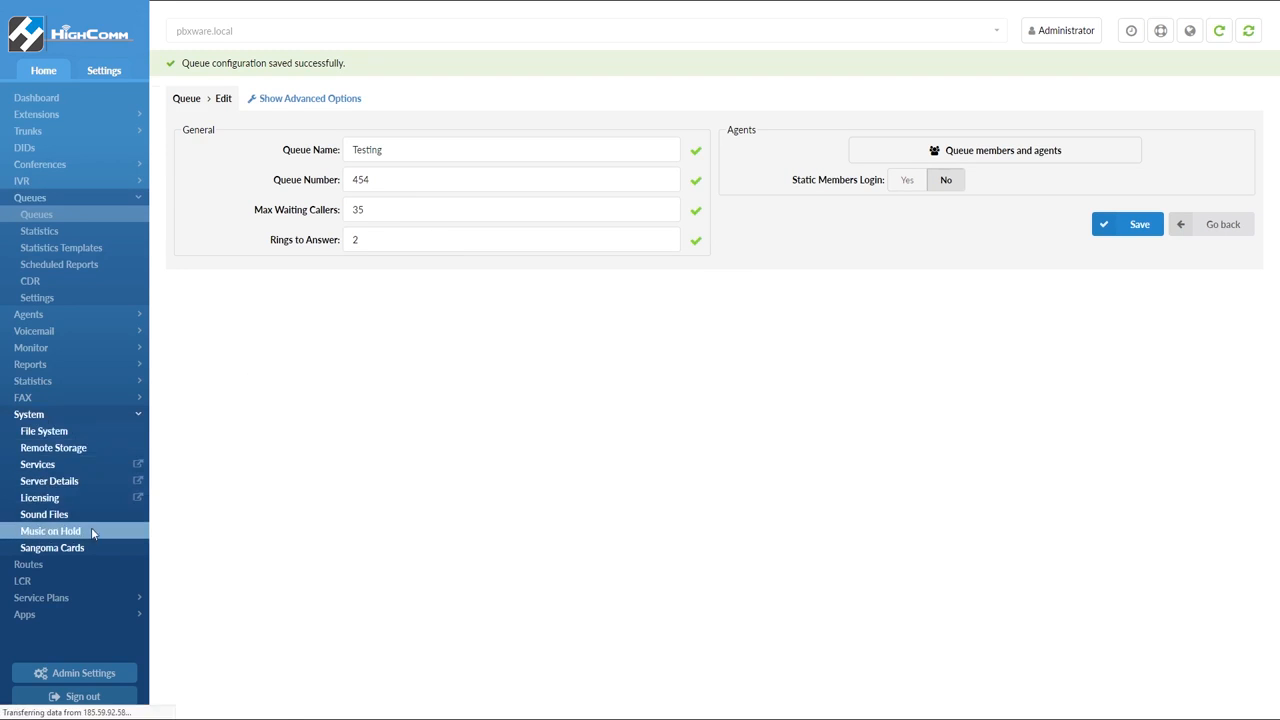
click(212, 112)
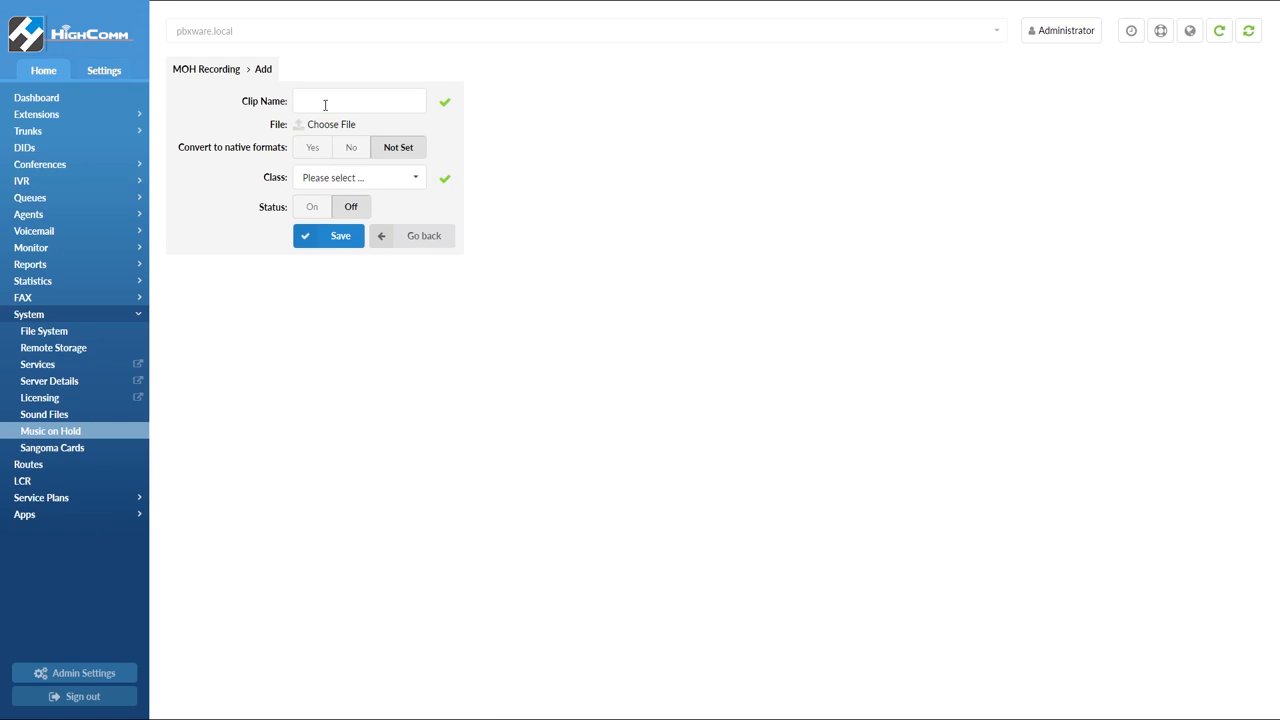
click(381, 240)
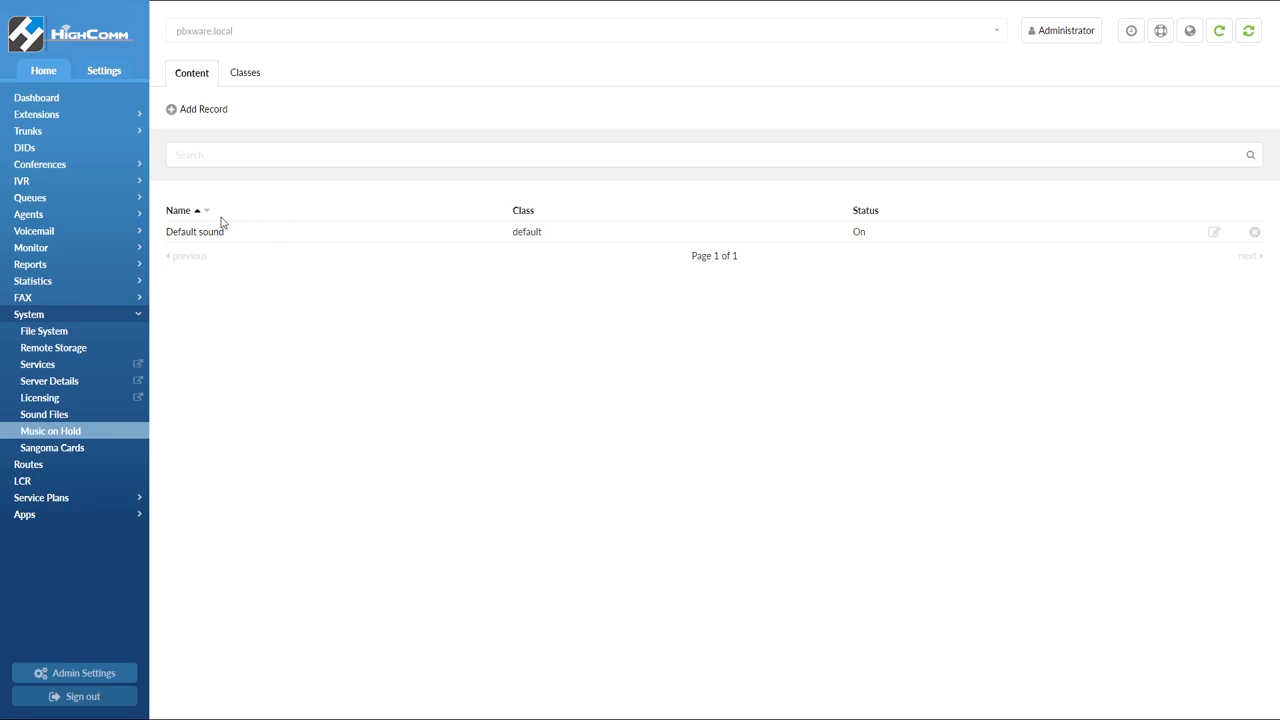
Open the Sales queue's advanced options and set the custom ringtone to salesringtone and the custom sounds folder to salessoundfolder
click(89, 205)
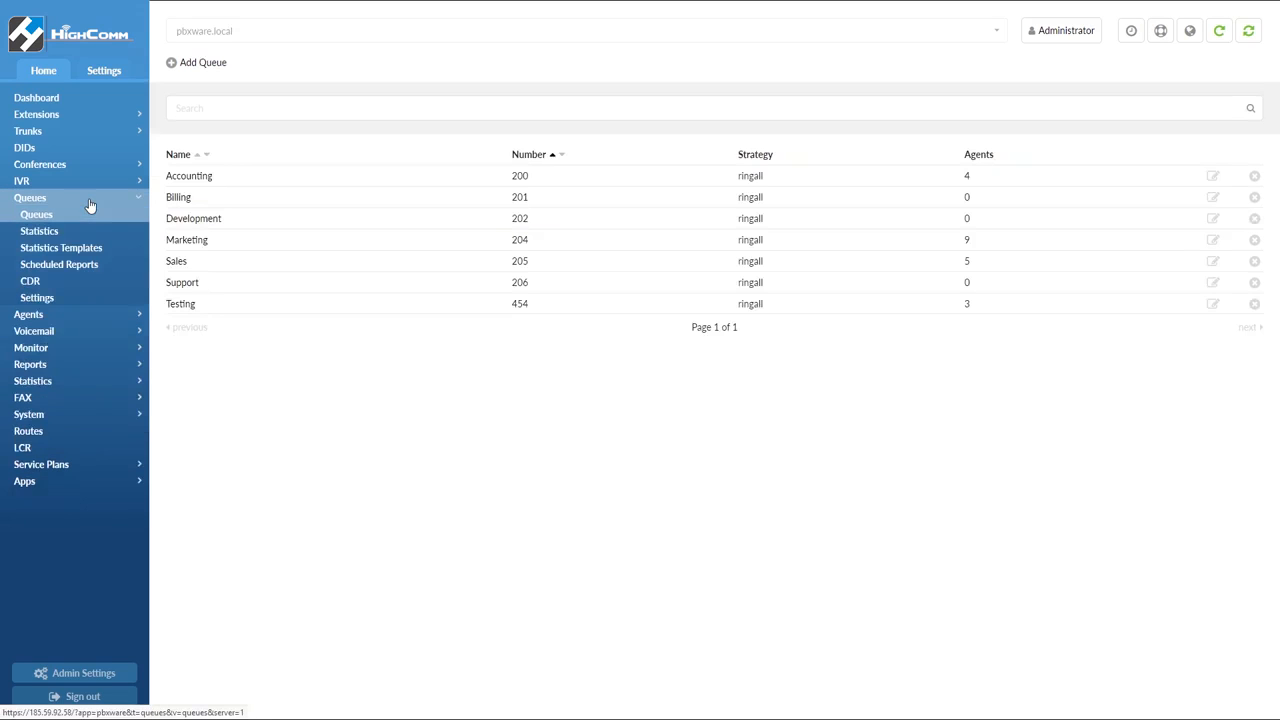
click(175, 263)
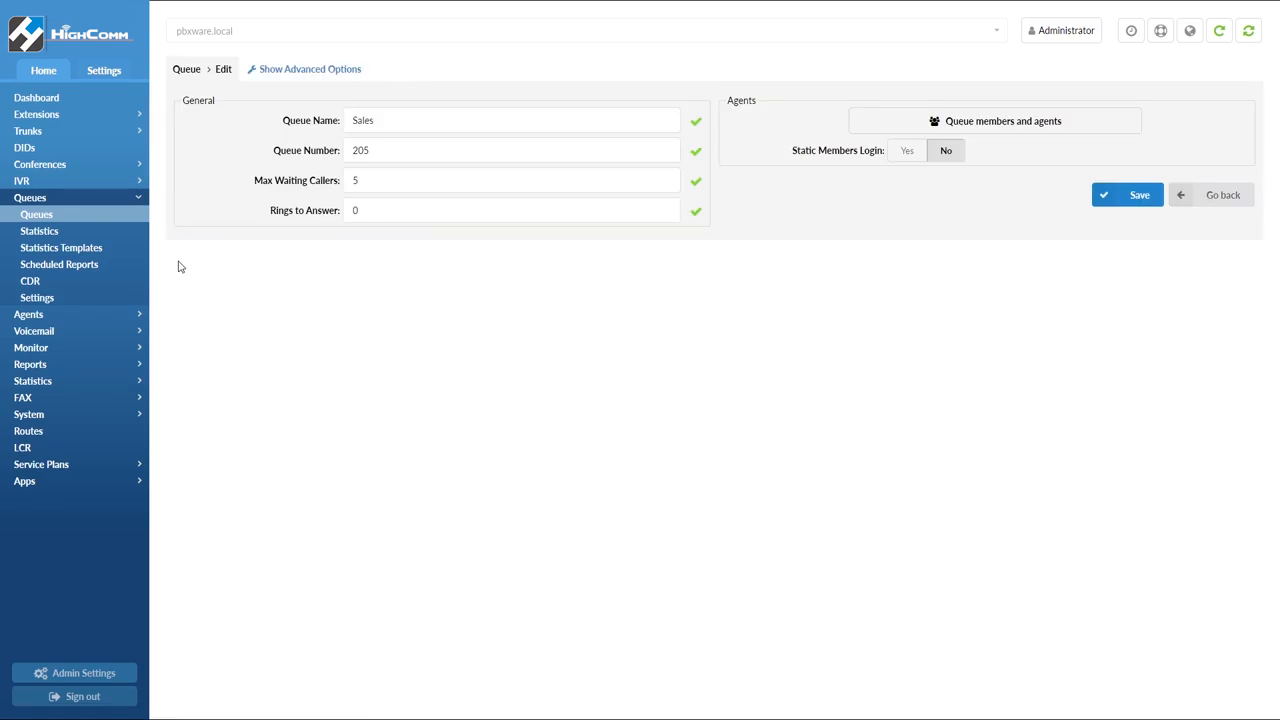
click(296, 72)
click(345, 389)
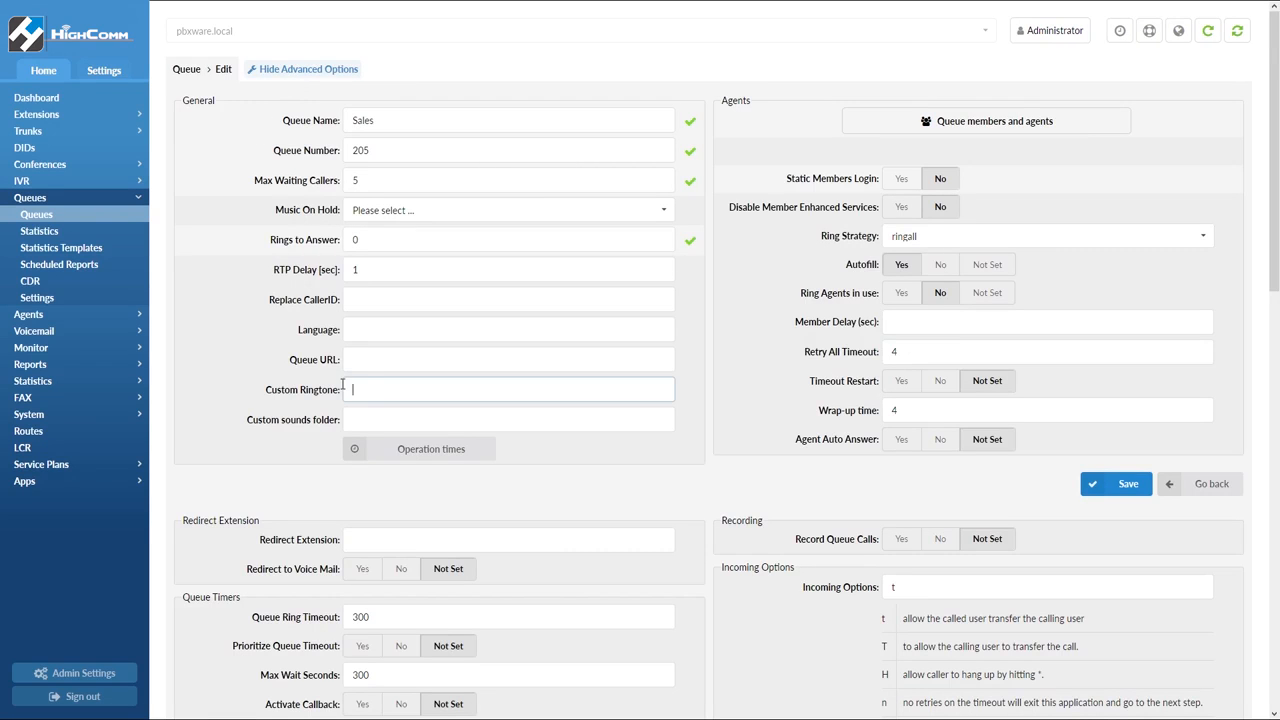
text(salesringtone)
key(Tab)
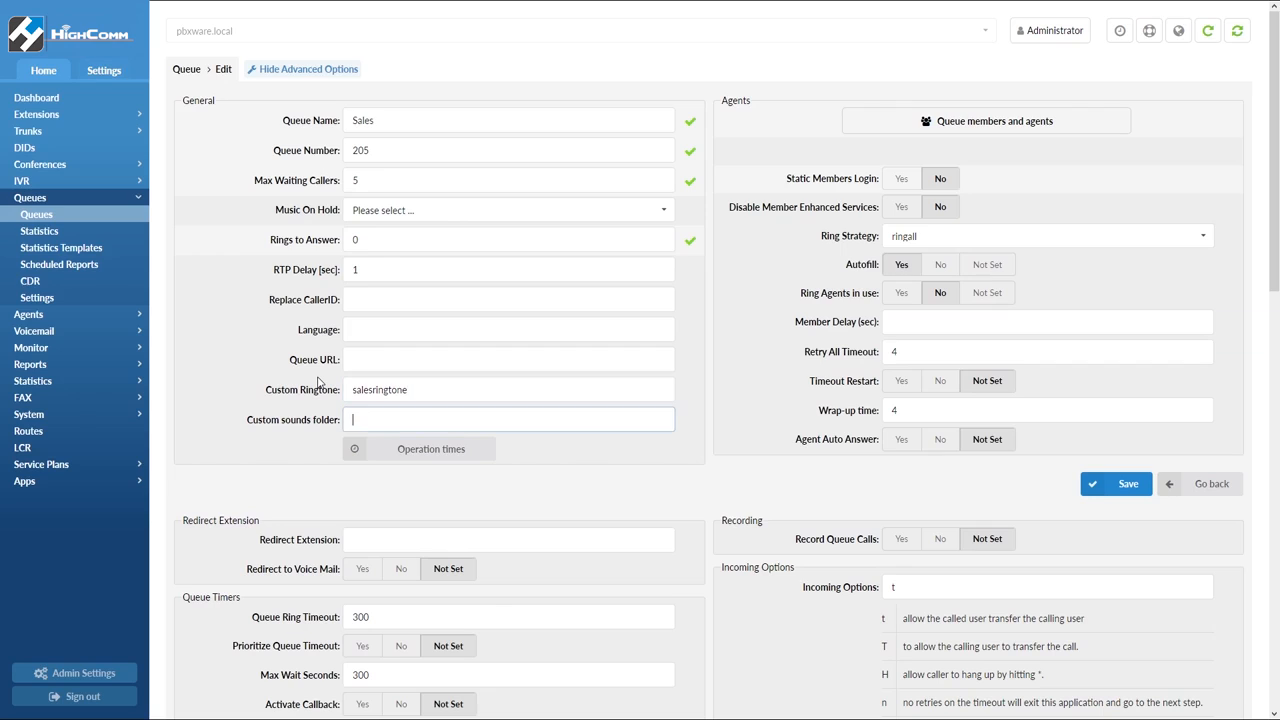
text(salessoundfolder)
Enter the queue's replacement caller ID number and set the ring strategy to wrandom
click(376, 296)
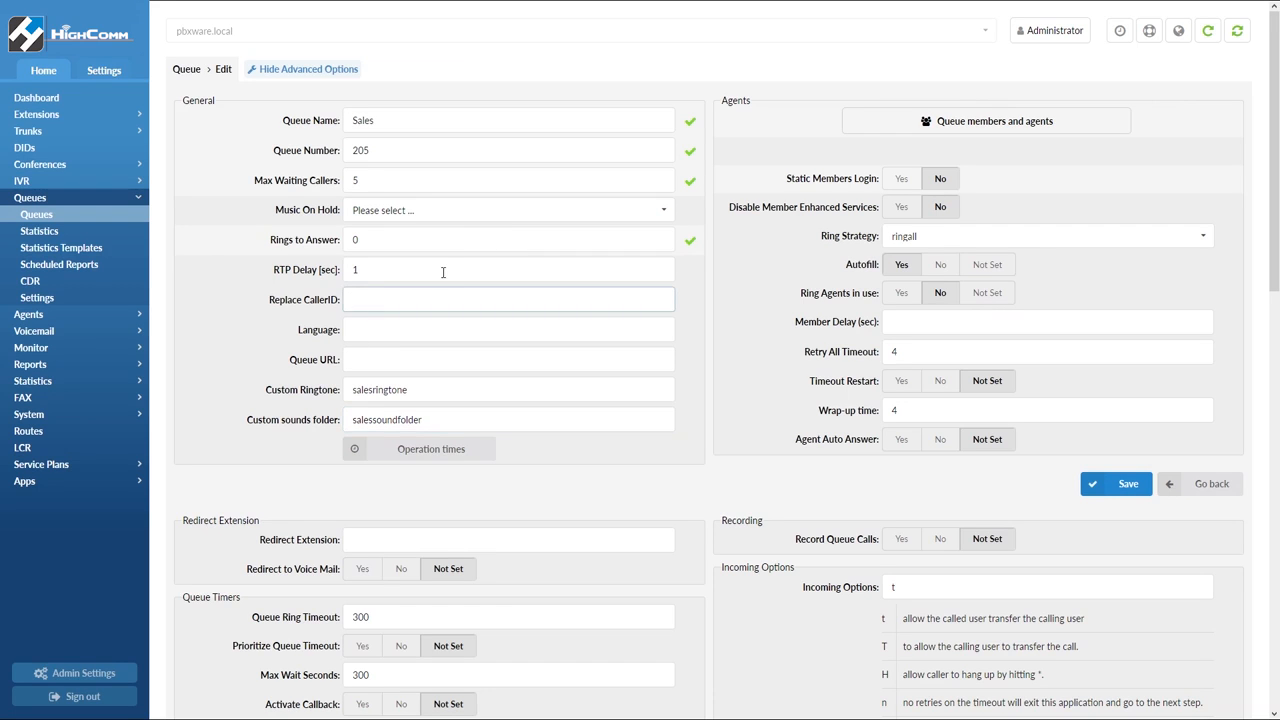
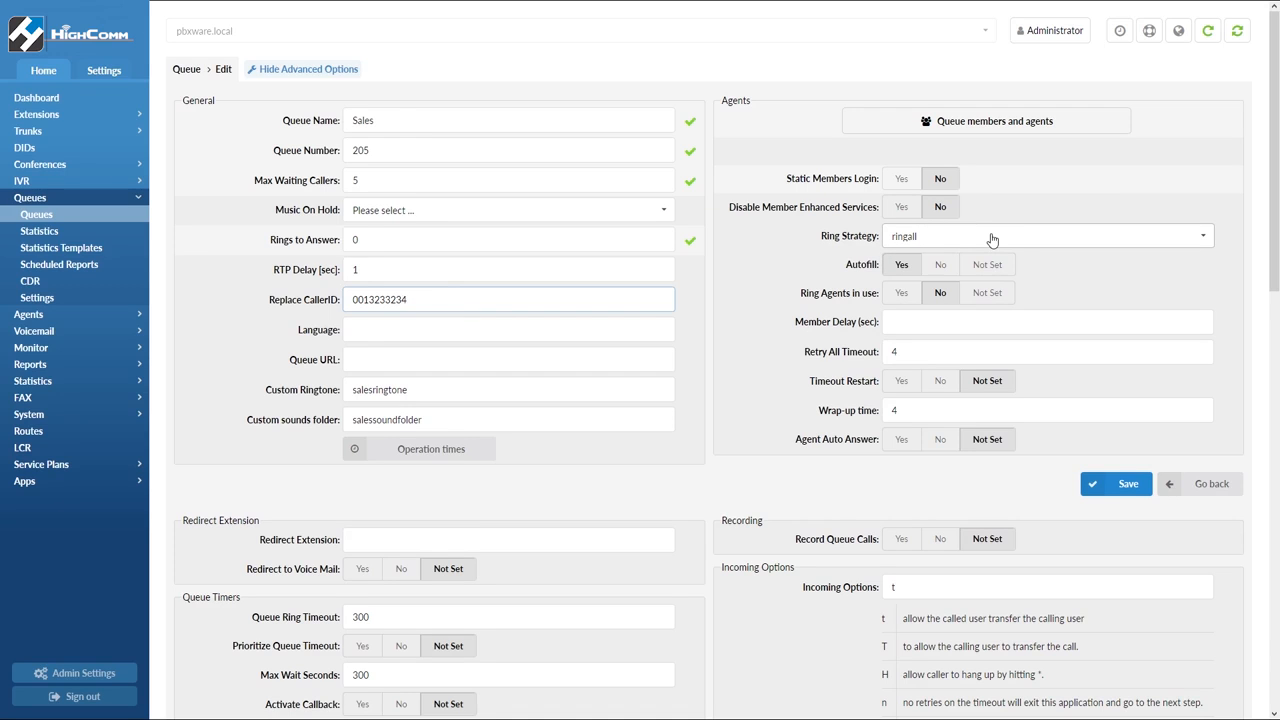
click(1203, 241)
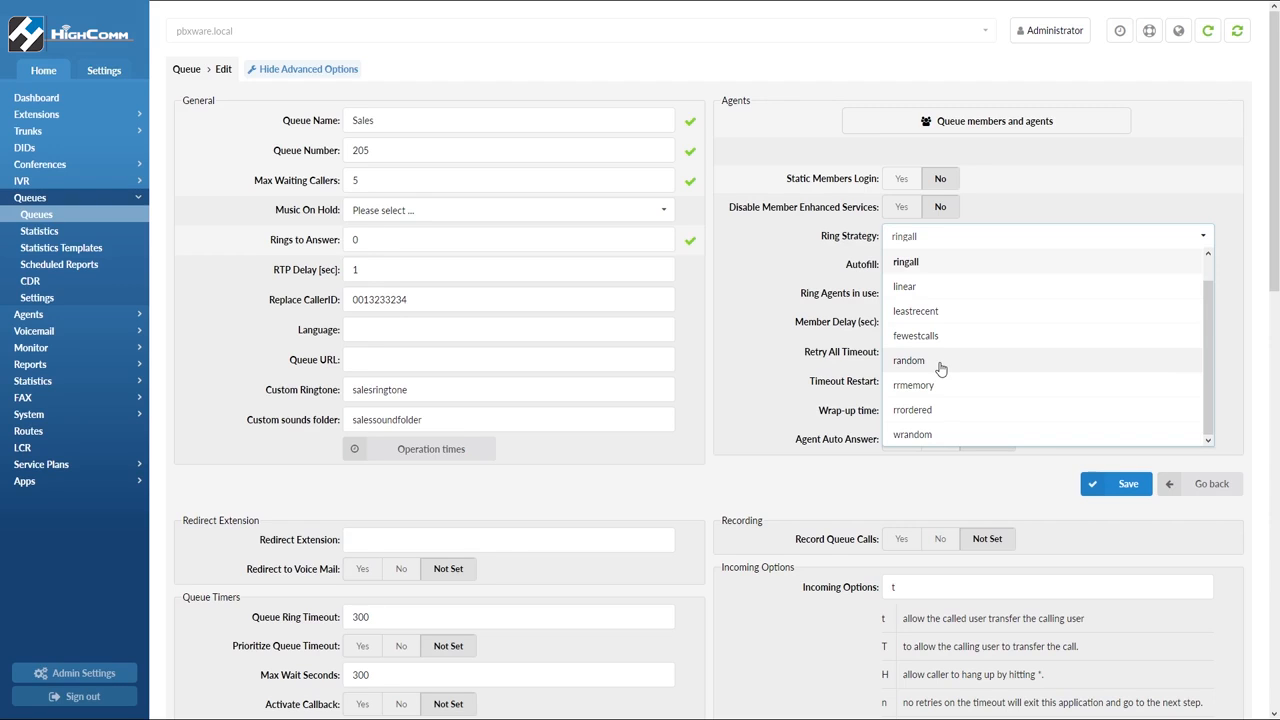
click(950, 440)
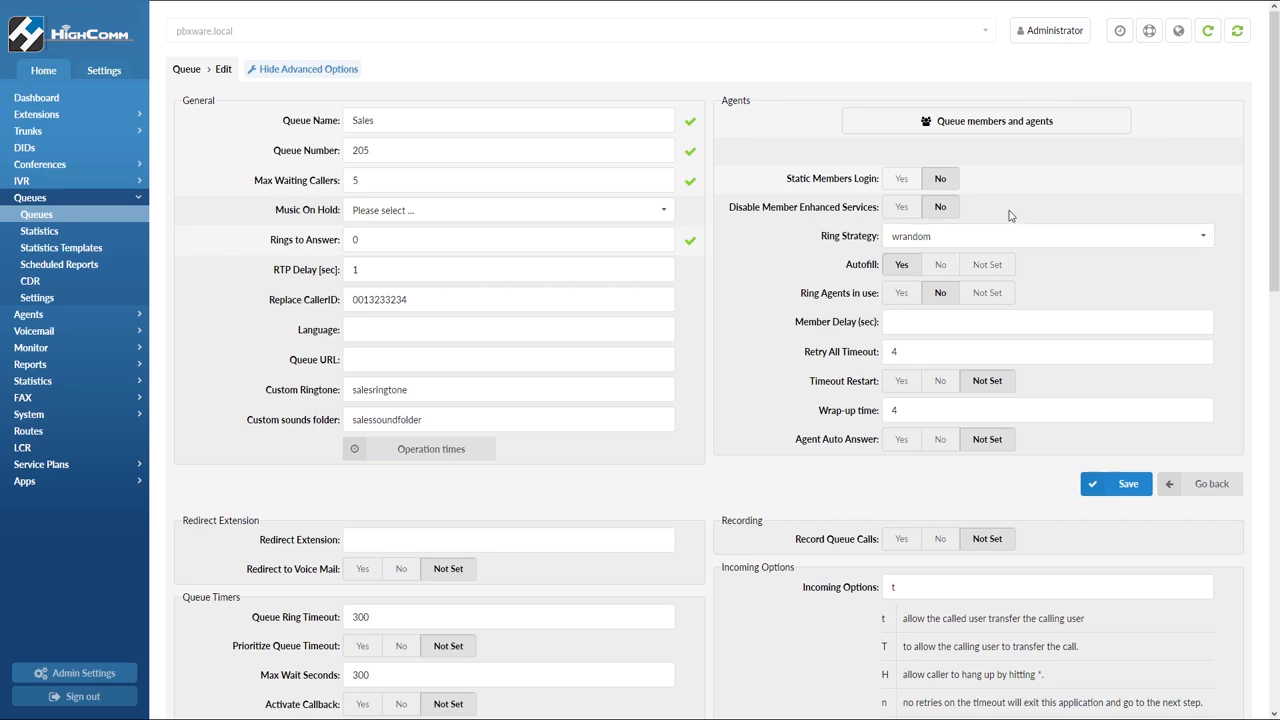
Set the Sales queue member penalties to 2 for agent 1001, 0 for 1005 and 2 for 1004, then save
click(1076, 127)
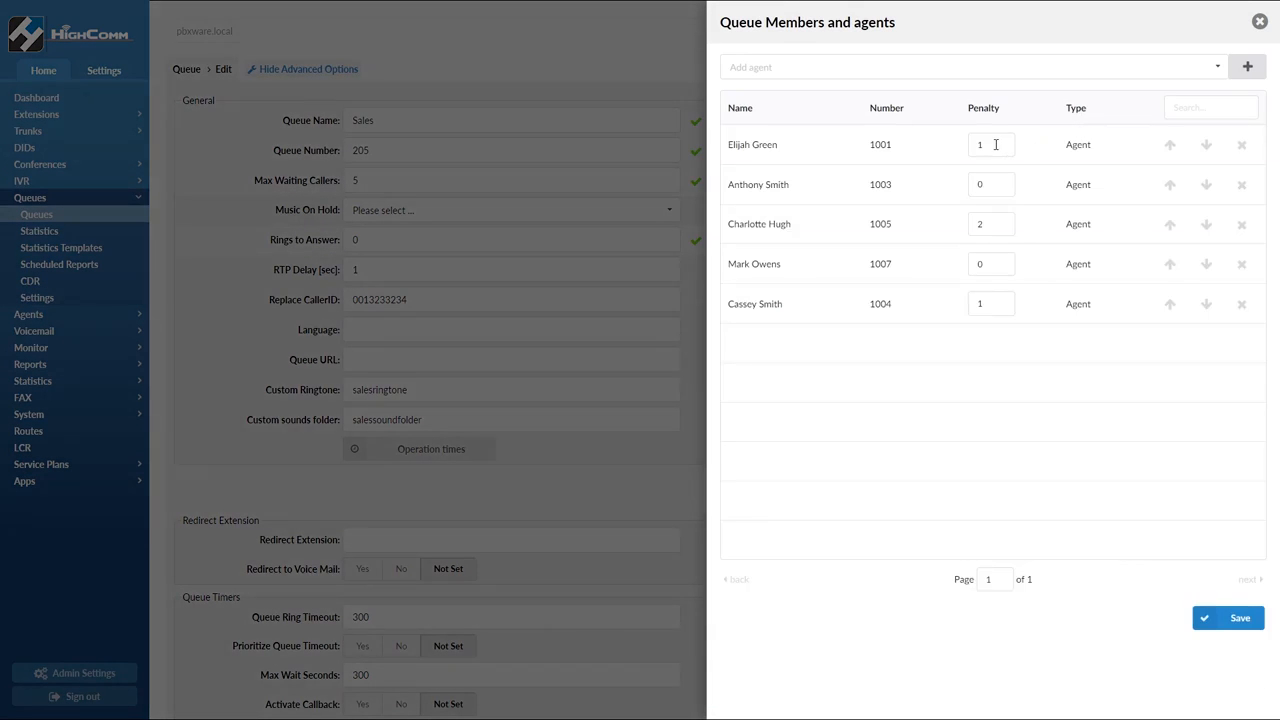
drag(995, 144, 968, 144)
text(2)
drag(998, 224, 907, 225)
text(0)
drag(996, 306, 944, 311)
text(2)
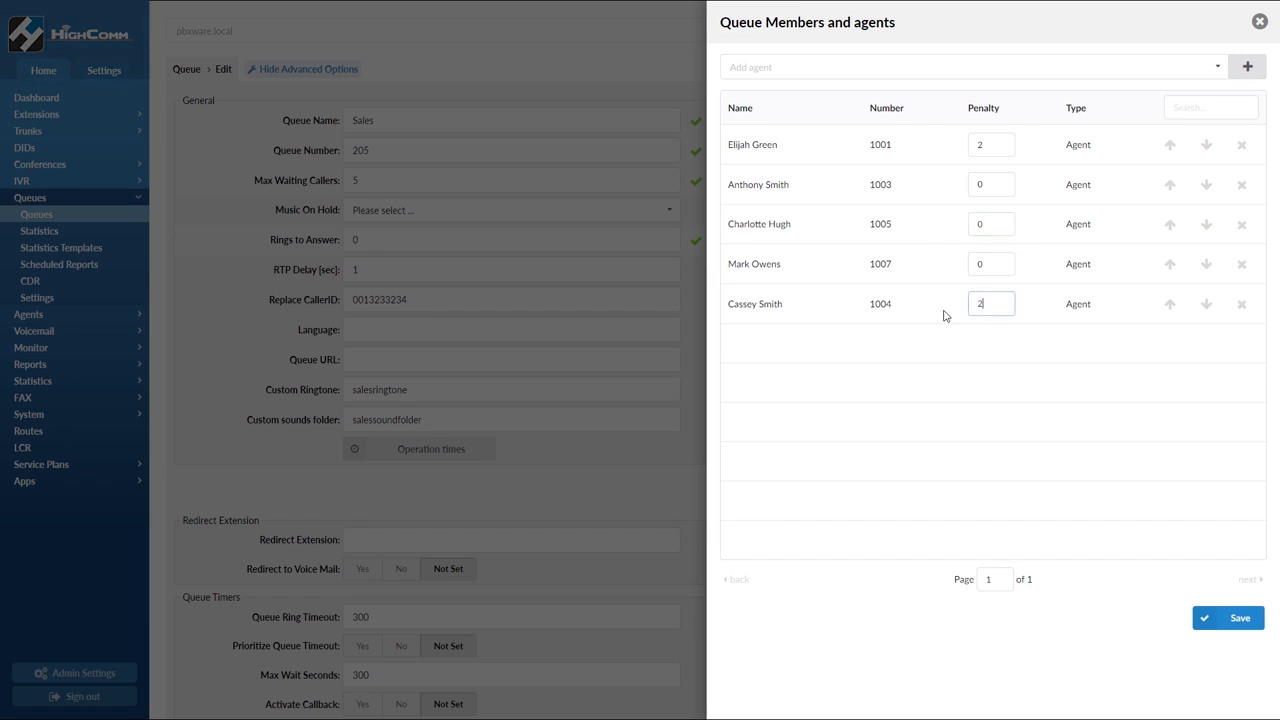
click(1211, 628)
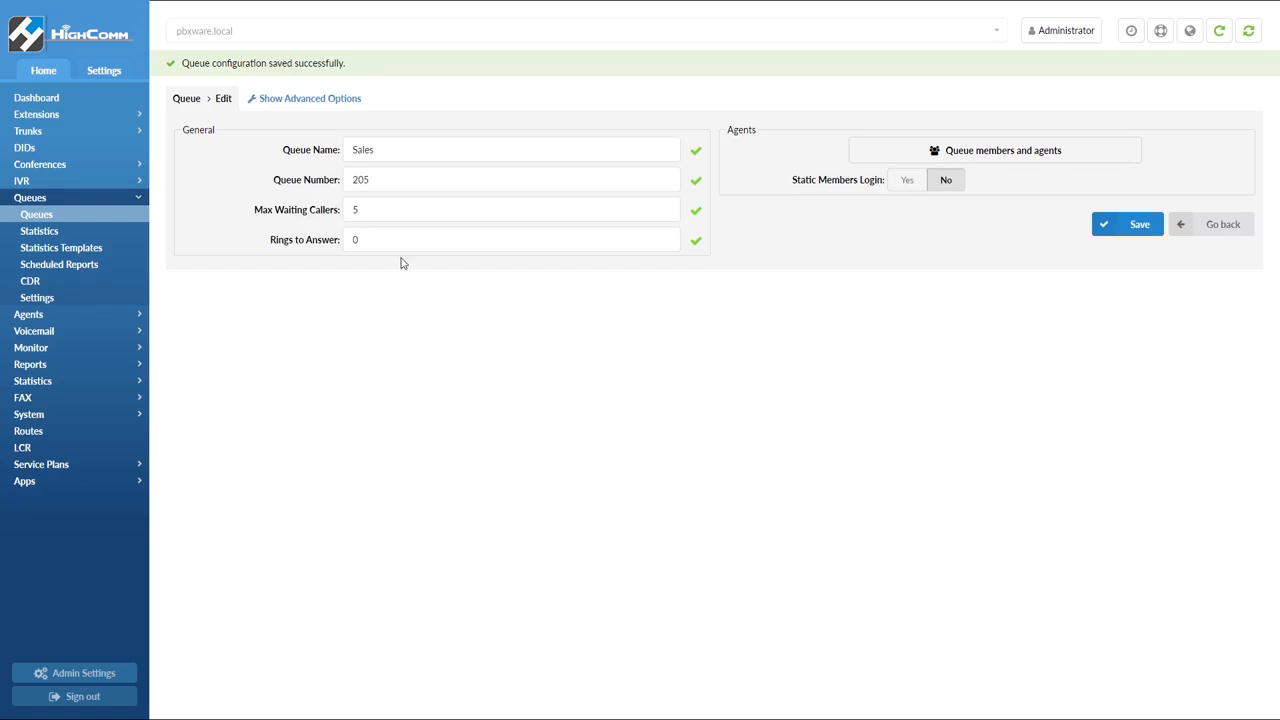
Open the Add DID form's advanced options and inspect the Queue Priority field
click(68, 150)
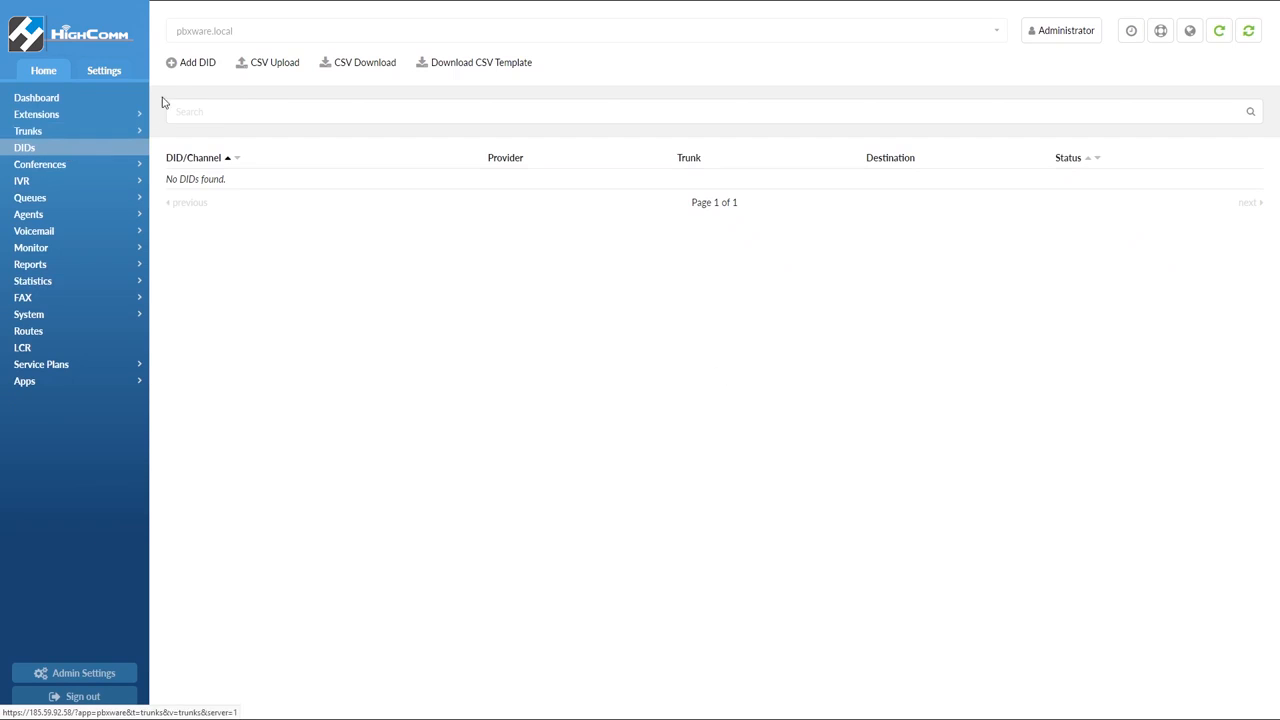
click(195, 74)
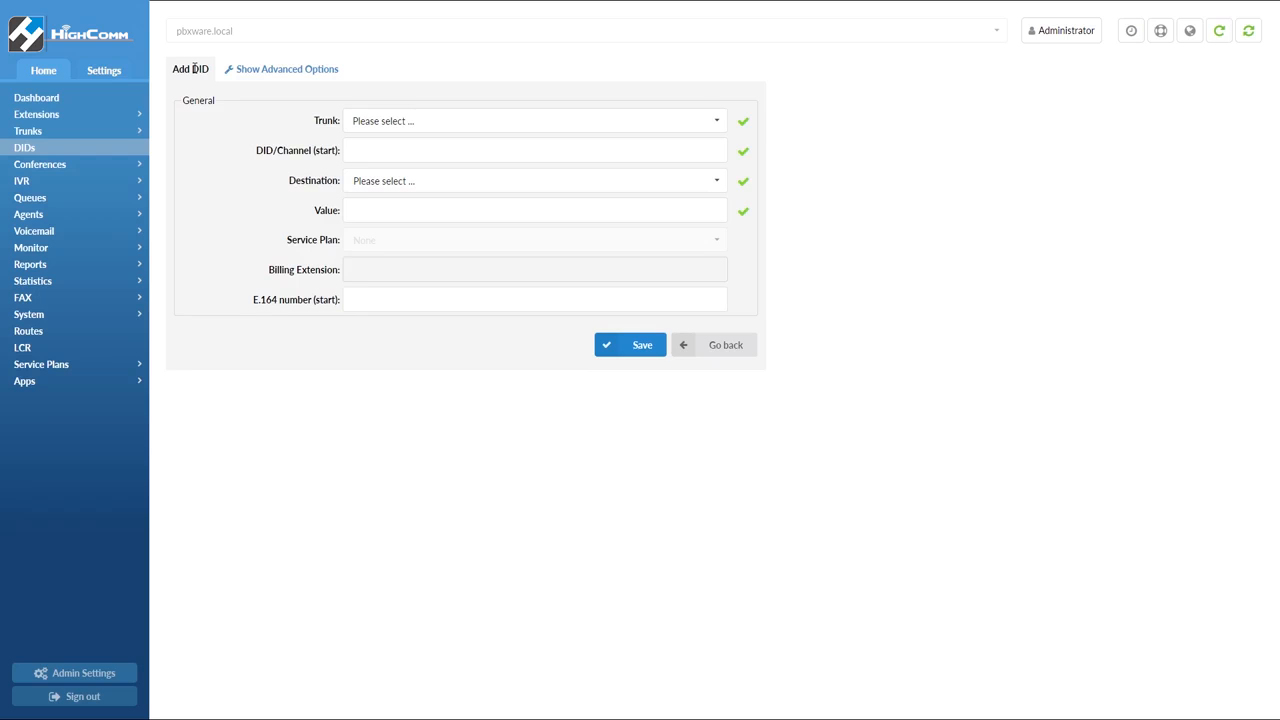
click(307, 79)
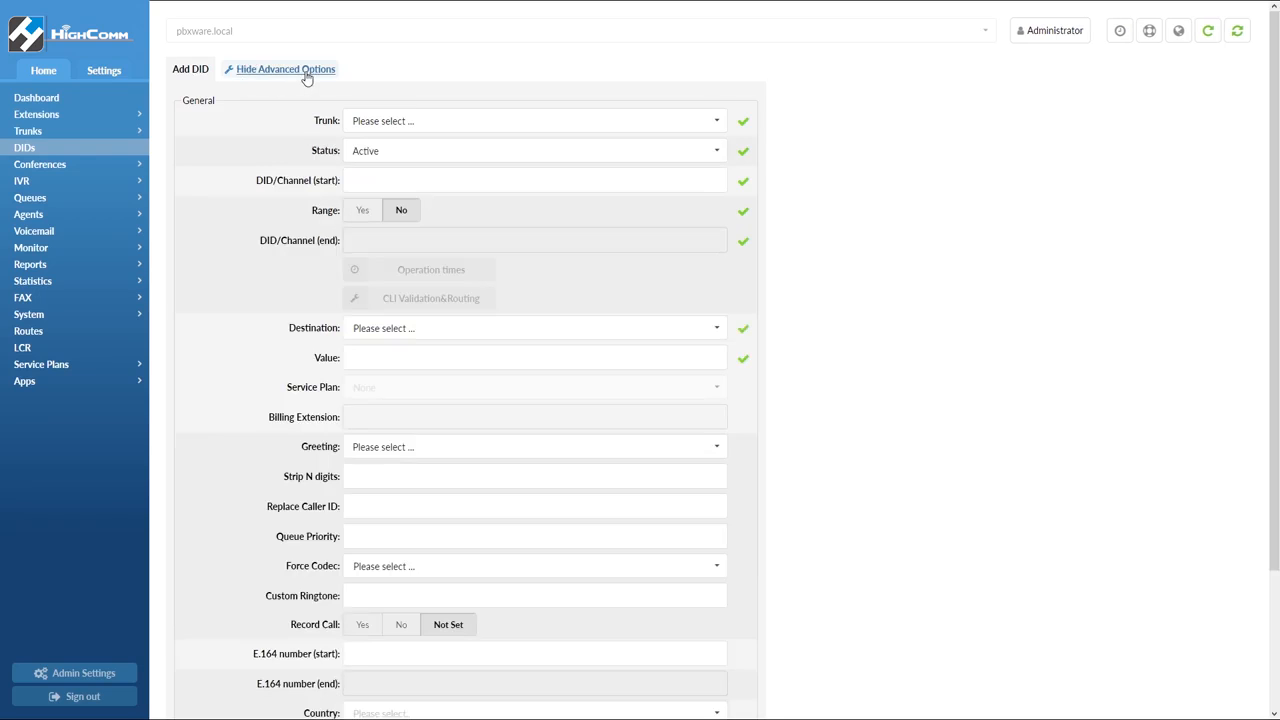
click(373, 535)
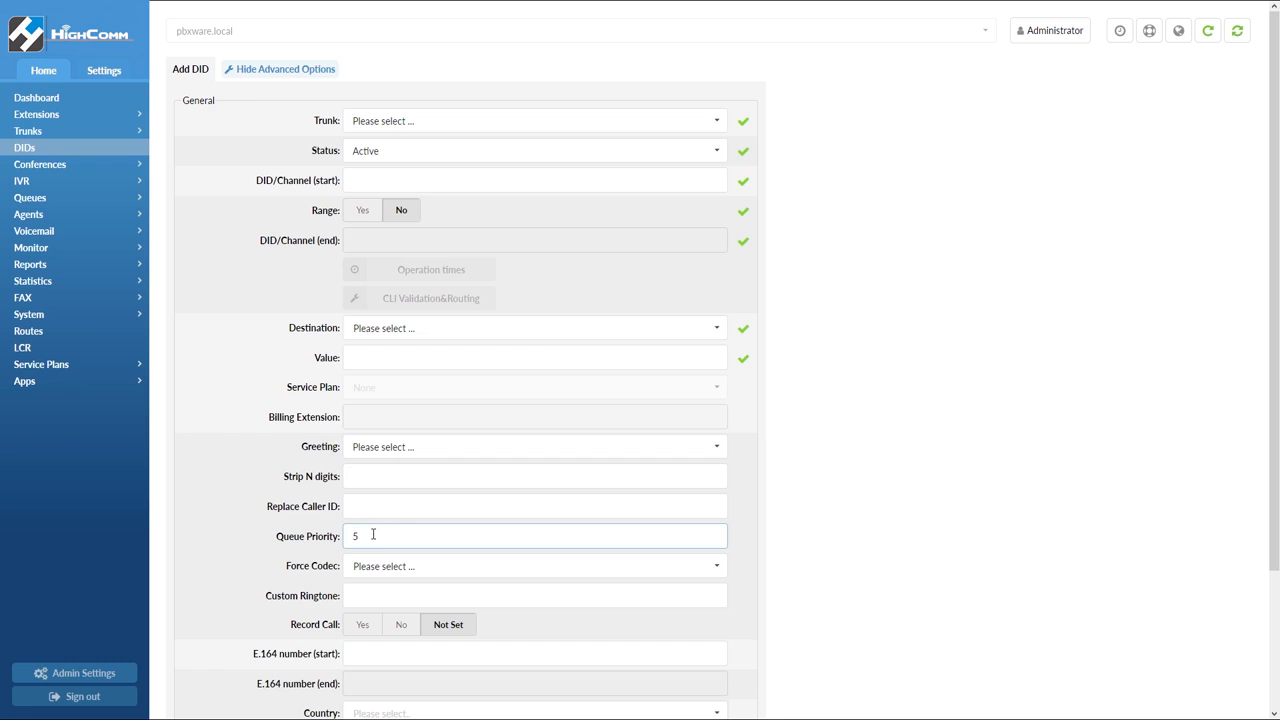
Reopen the Sales queue's advanced options and set its language to fr
click(92, 203)
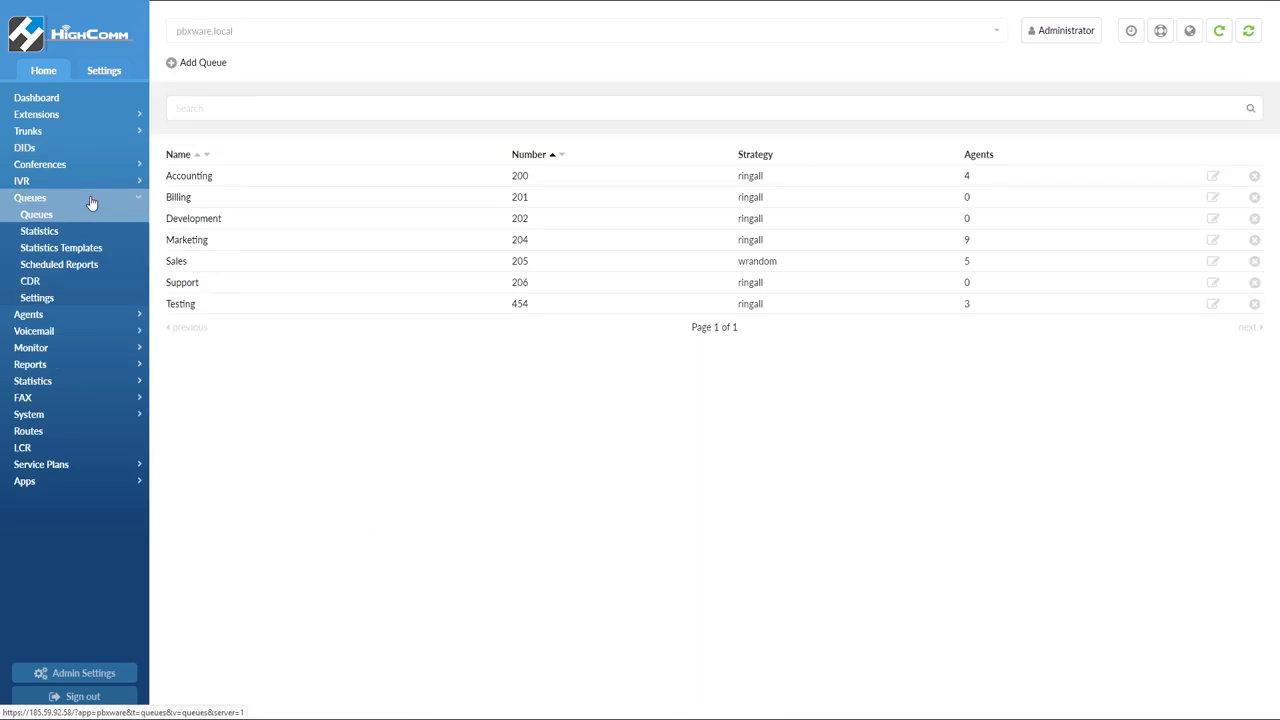
click(177, 263)
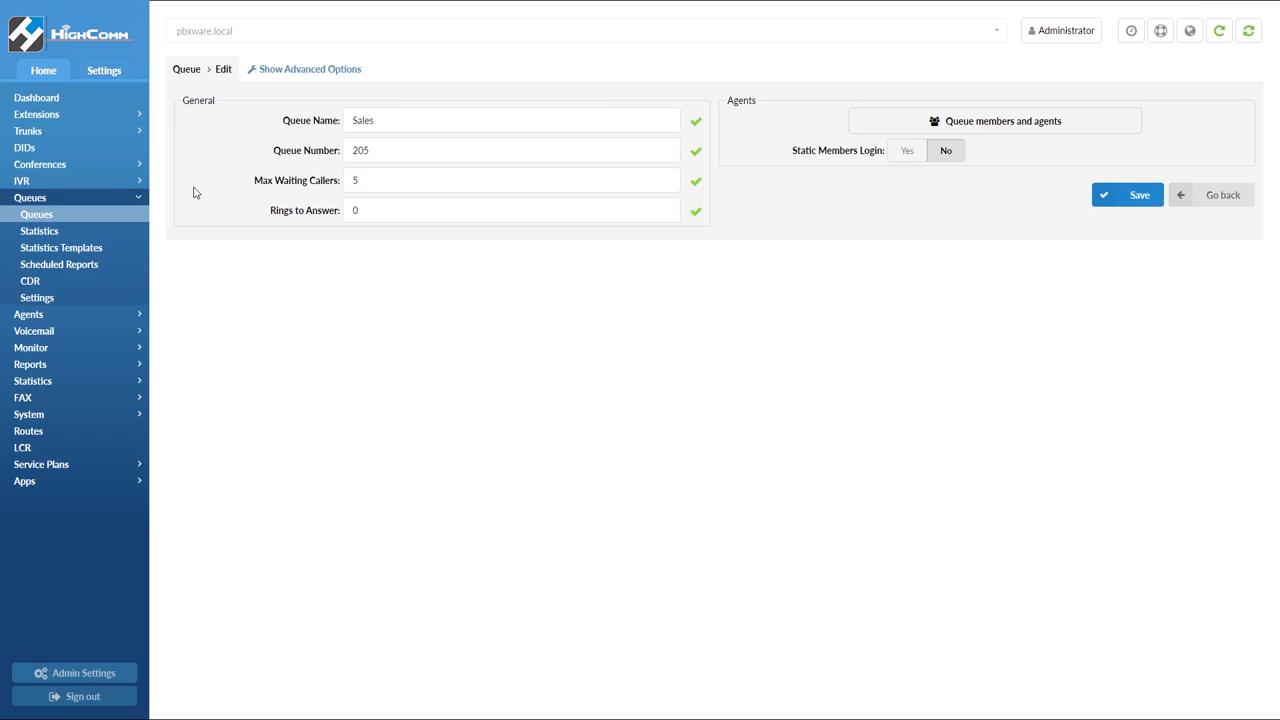
click(284, 70)
click(361, 329)
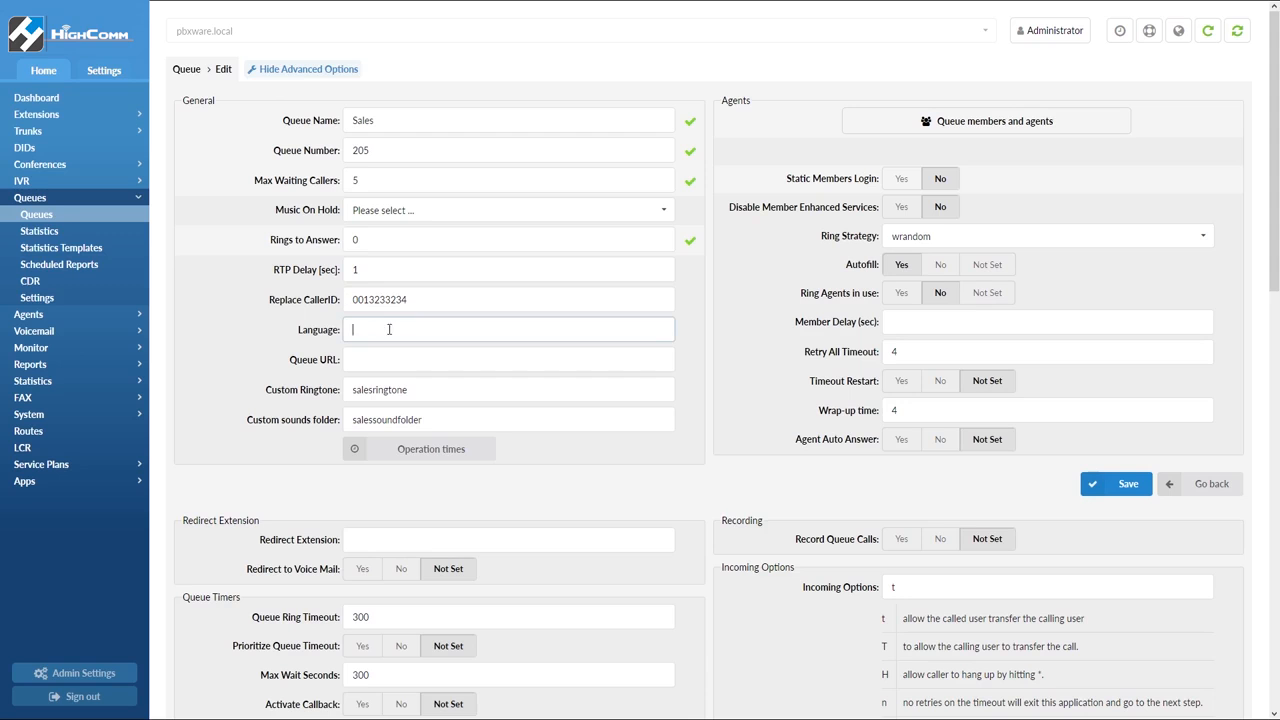
text(f)
Enable callback activation when the queue is full and for abandoned calls
scroll(775, 407, down, 2)
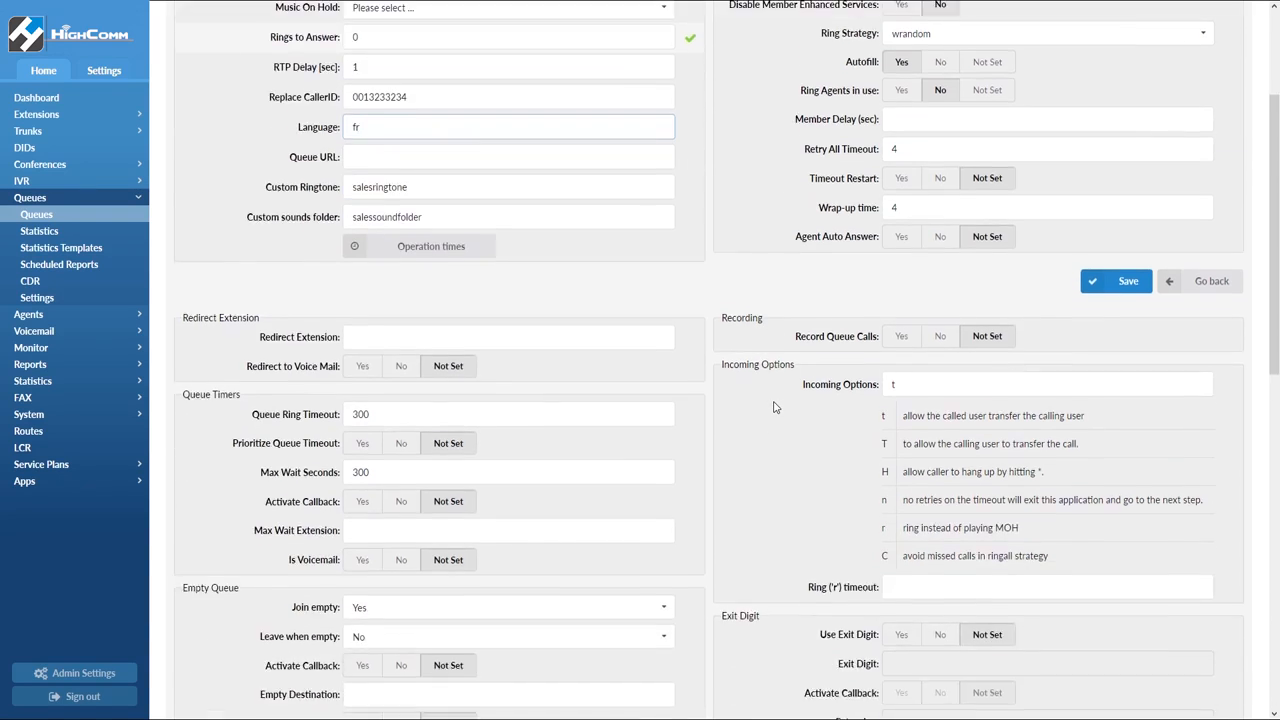
scroll(773, 407, down, 6)
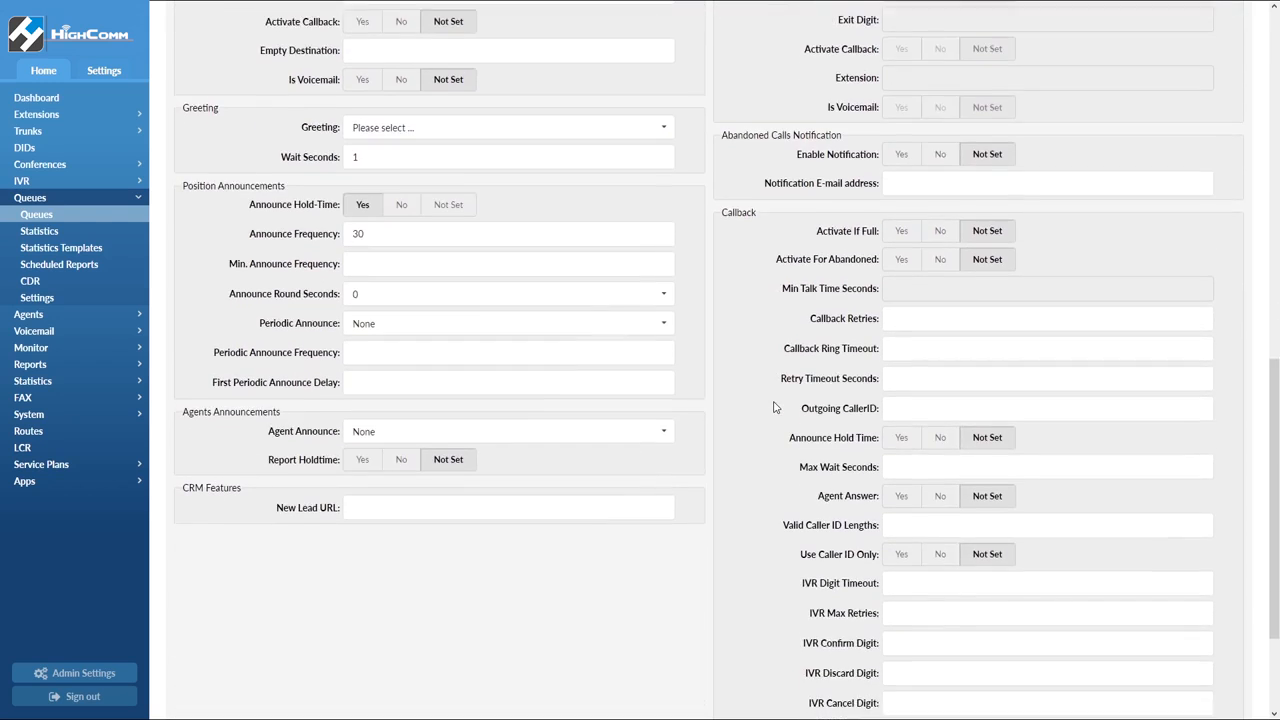
scroll(773, 407, down, 2)
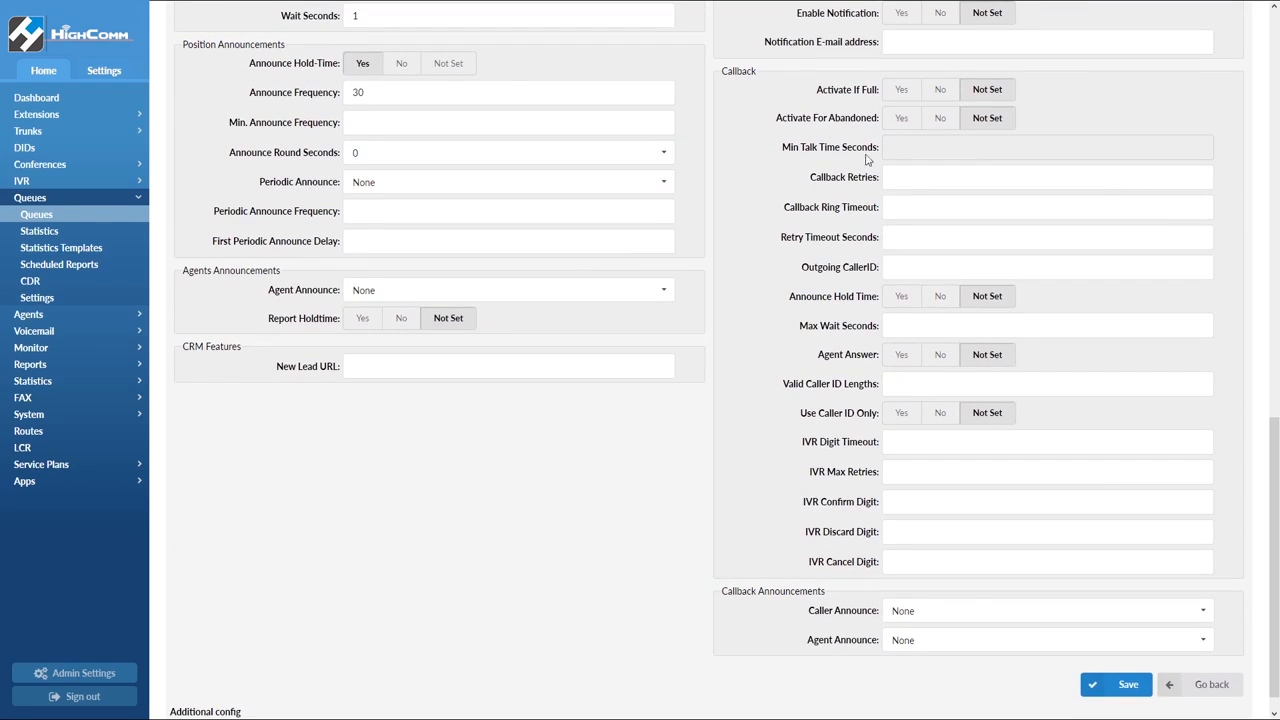
click(901, 92)
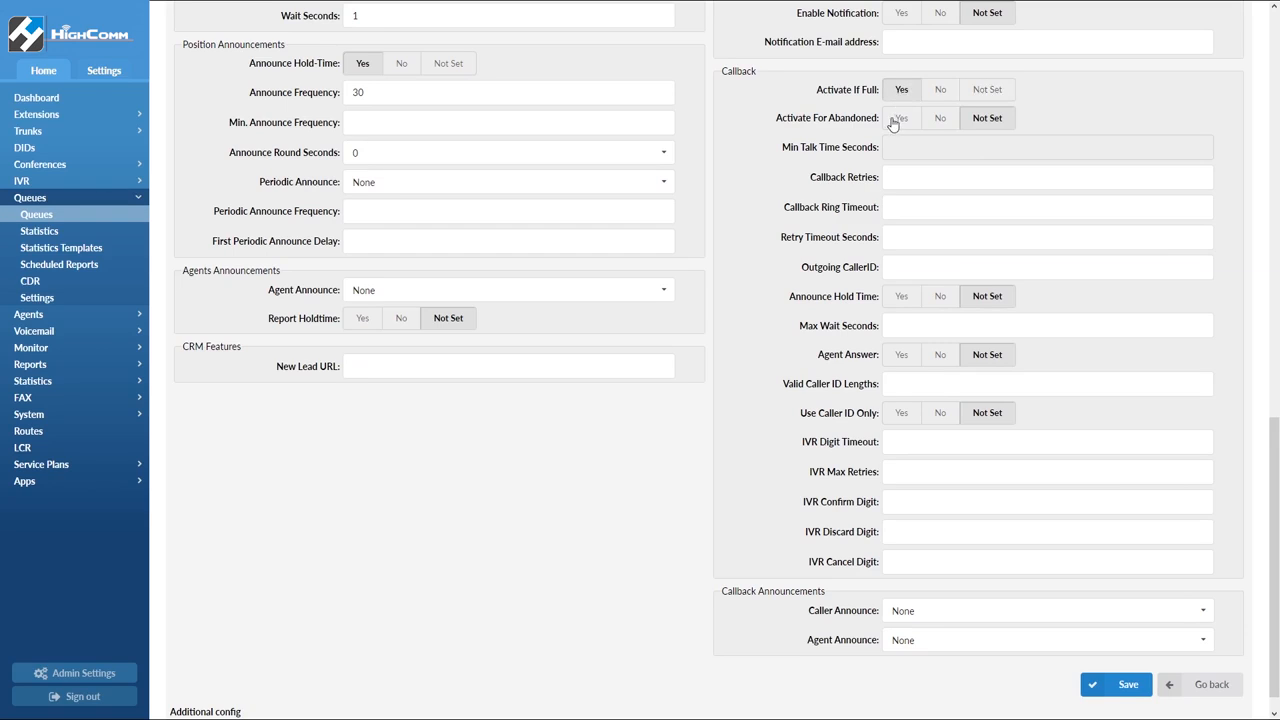
click(897, 122)
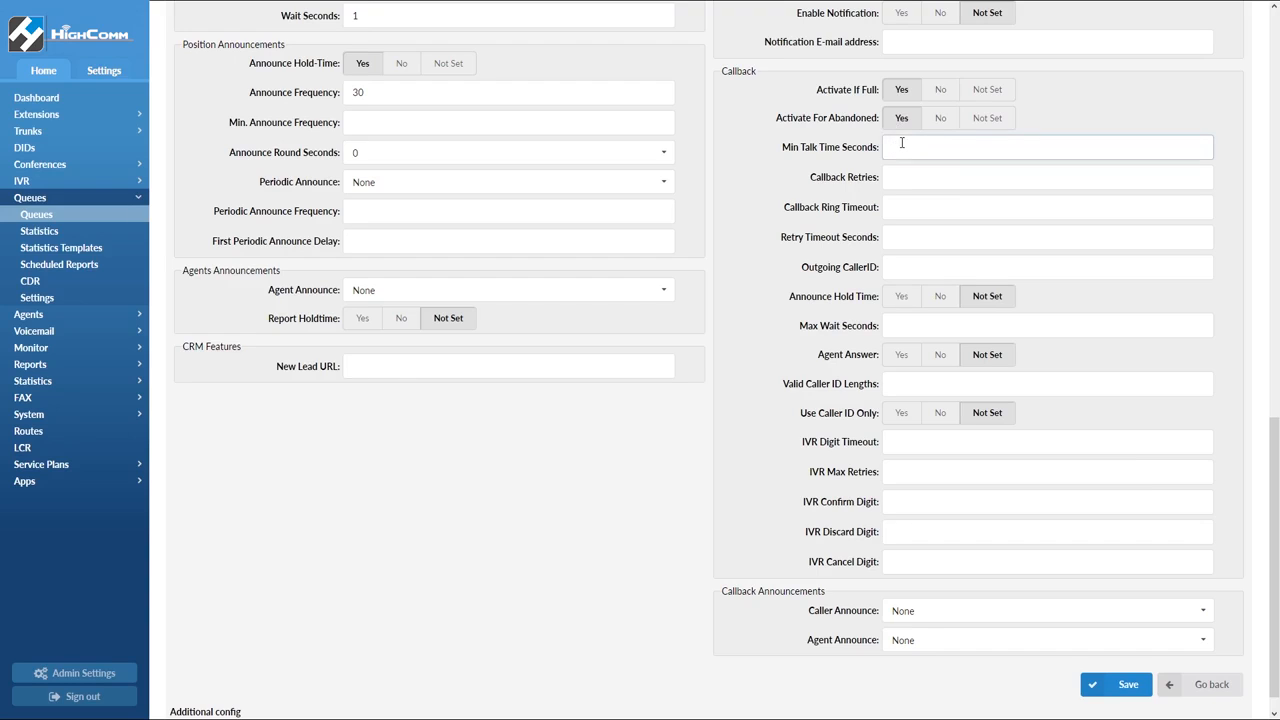
Set the callback min talk time to 20 seconds and callback retries to 2
text(20)
click(908, 178)
text(2)
click(903, 207)
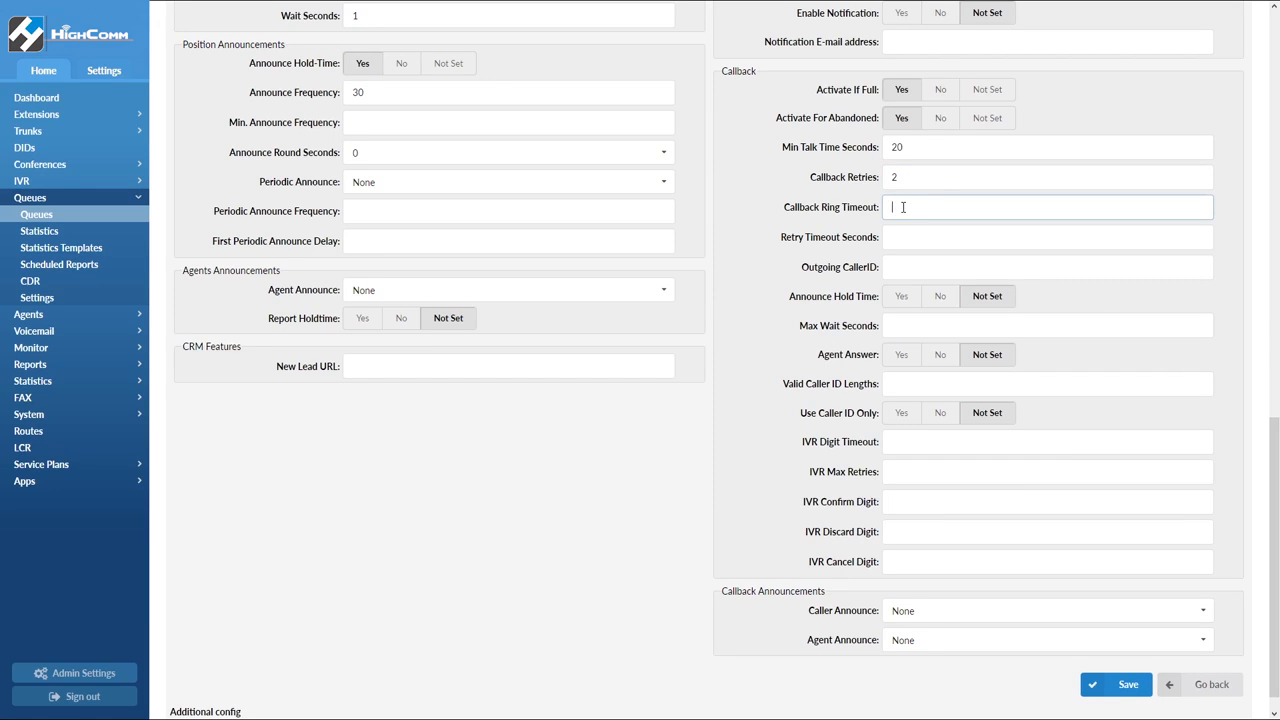
Set the callback ring timeout and the retry timeout to 60 seconds each
text(60)
click(902, 237)
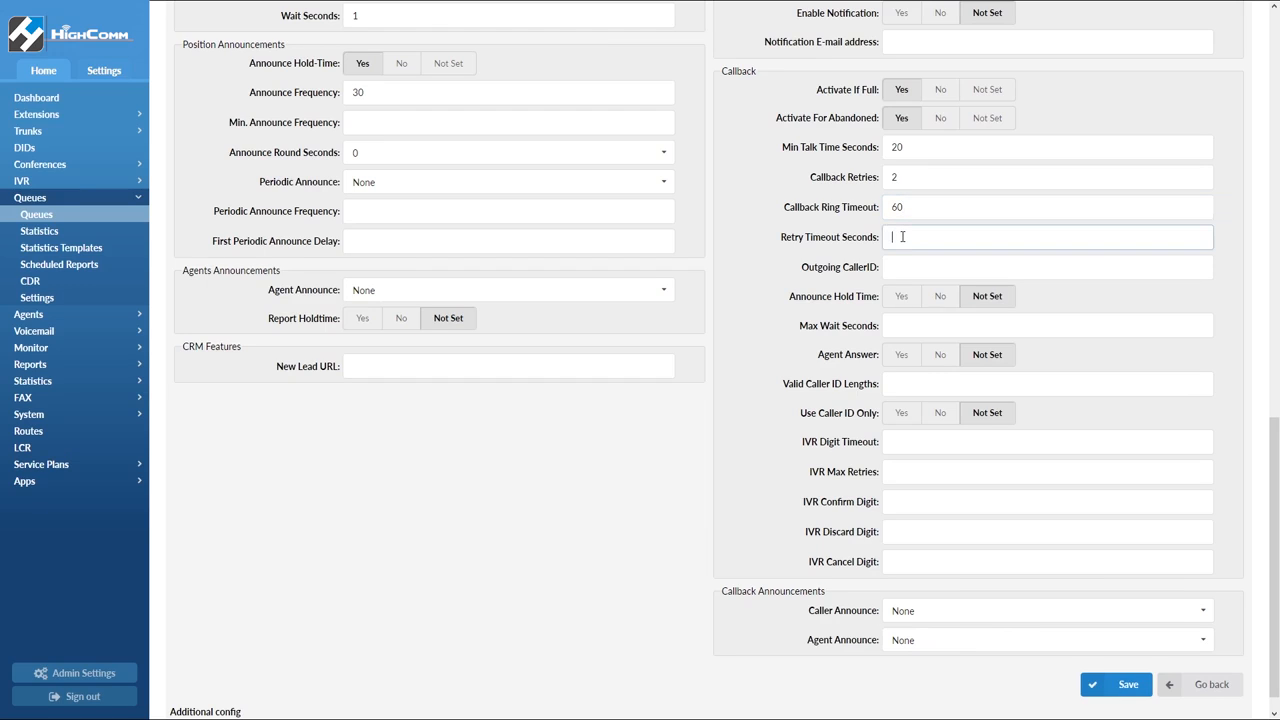
text(60)
Enter the queue's outgoing caller ID number for callbacks
click(922, 266)
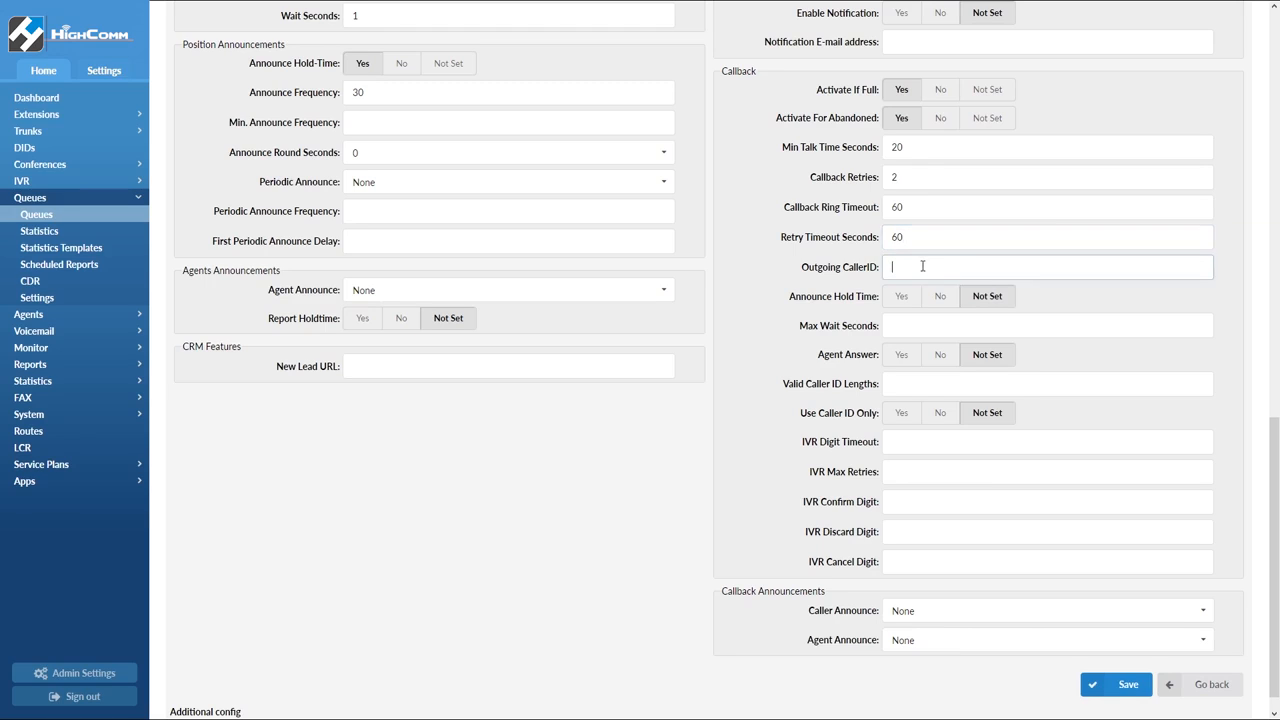
Turn on the callback hold-time announcement and set max wait seconds to 30
click(900, 298)
click(908, 321)
text(30)
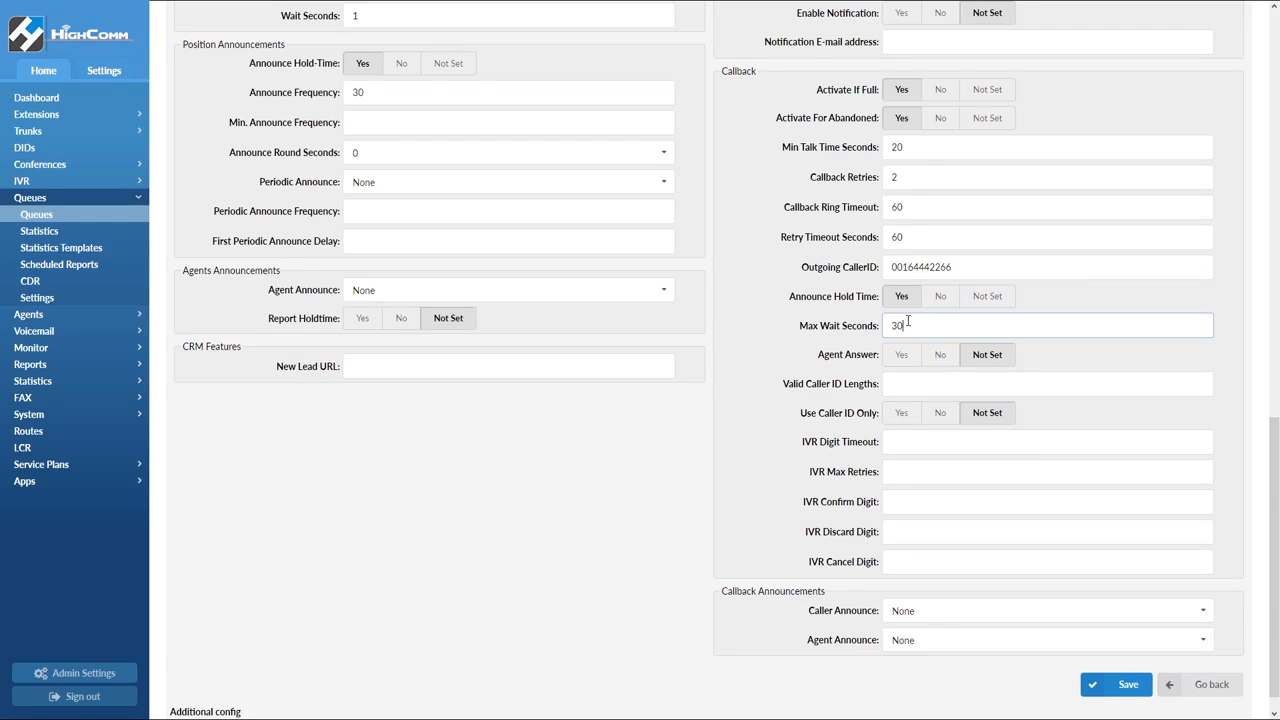
Enable agent answer for callbacks and set Use Caller ID Only to No
click(904, 358)
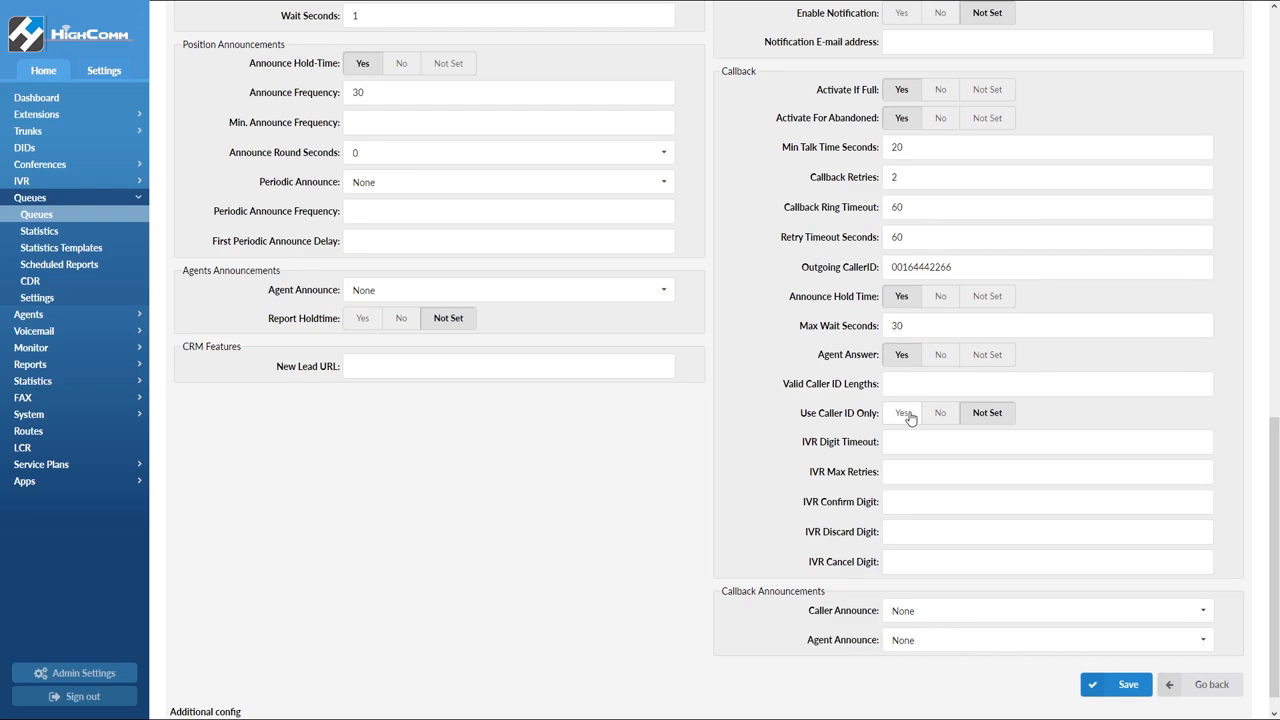
click(910, 418)
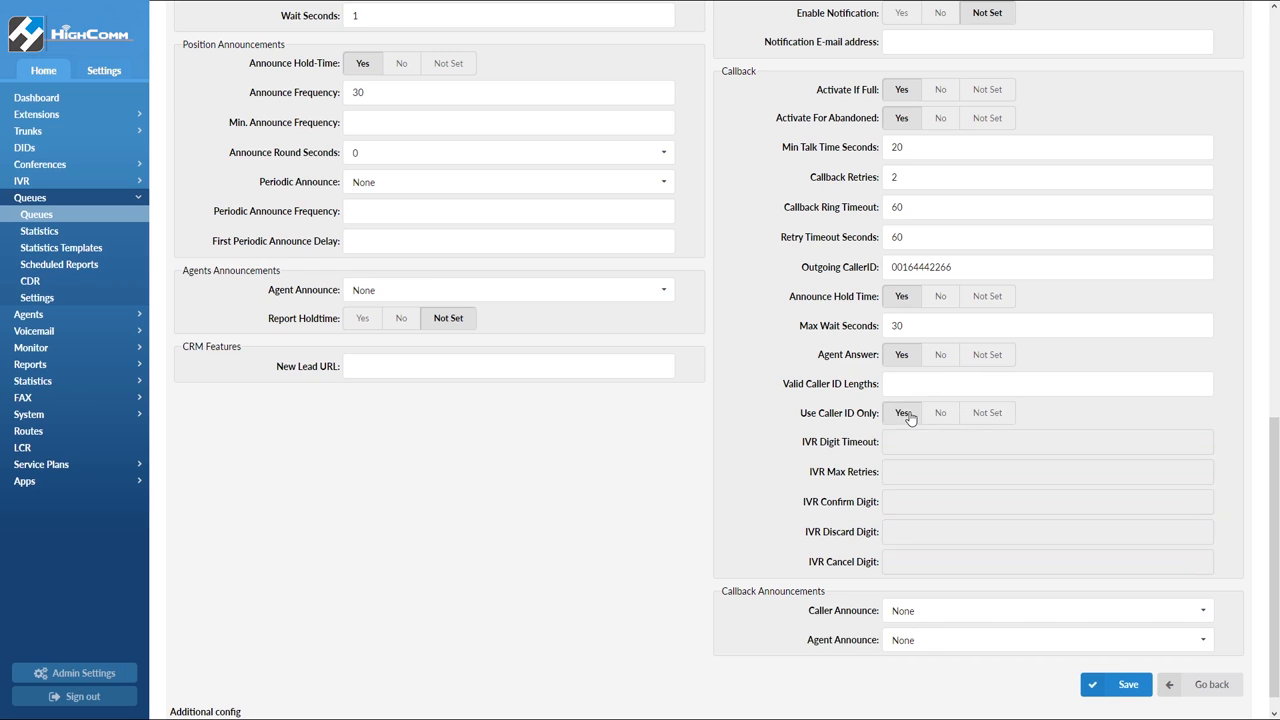
click(948, 415)
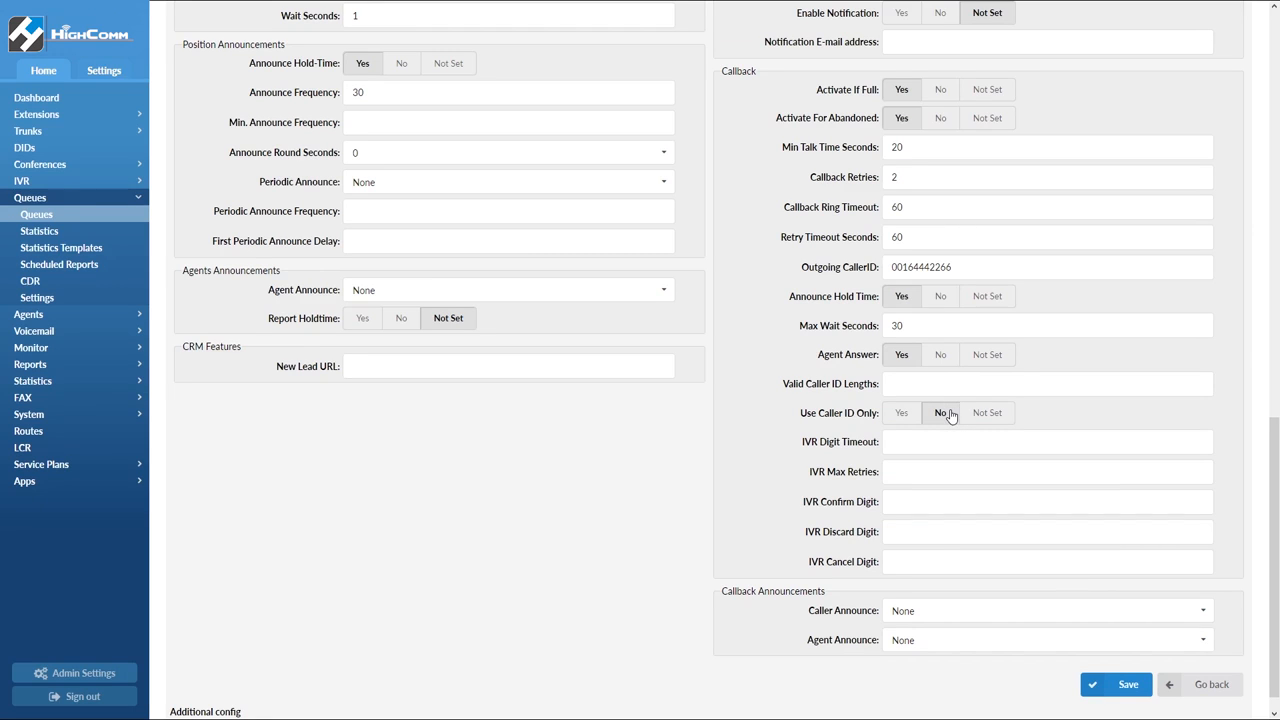
Set the IVR digit timeout to 30 and IVR max retries to 2
click(915, 440)
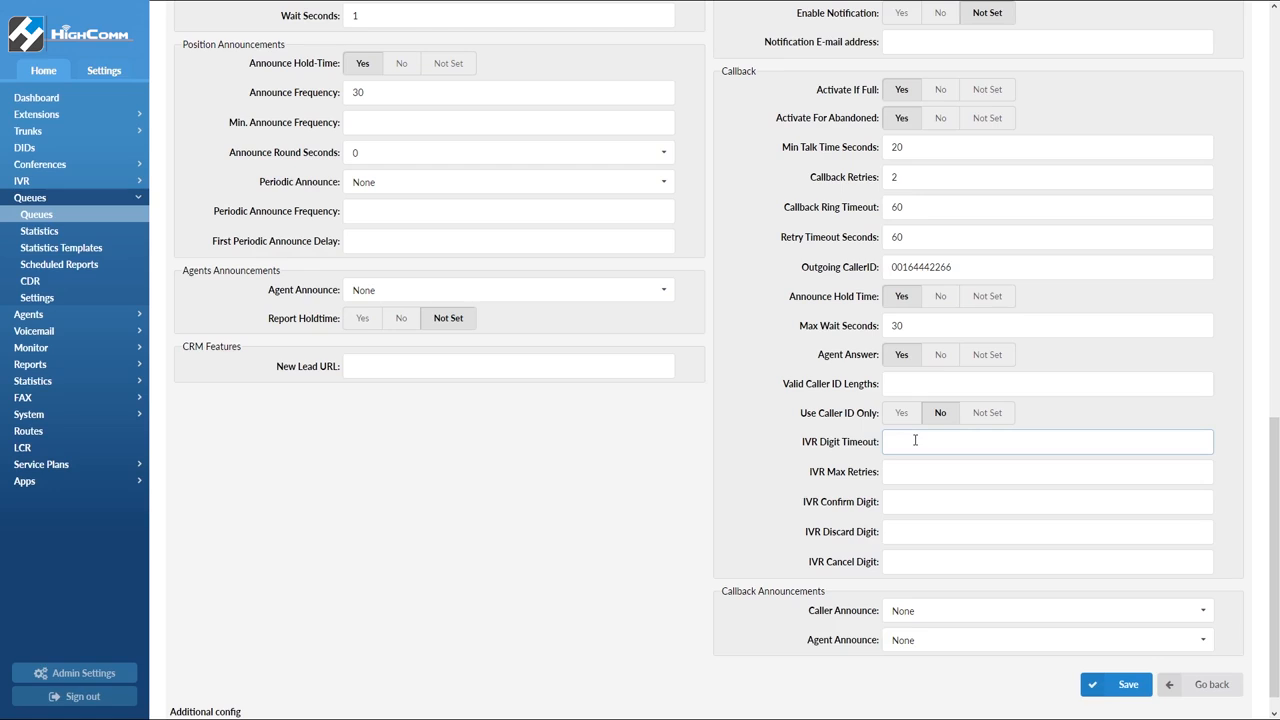
text(30)
click(918, 467)
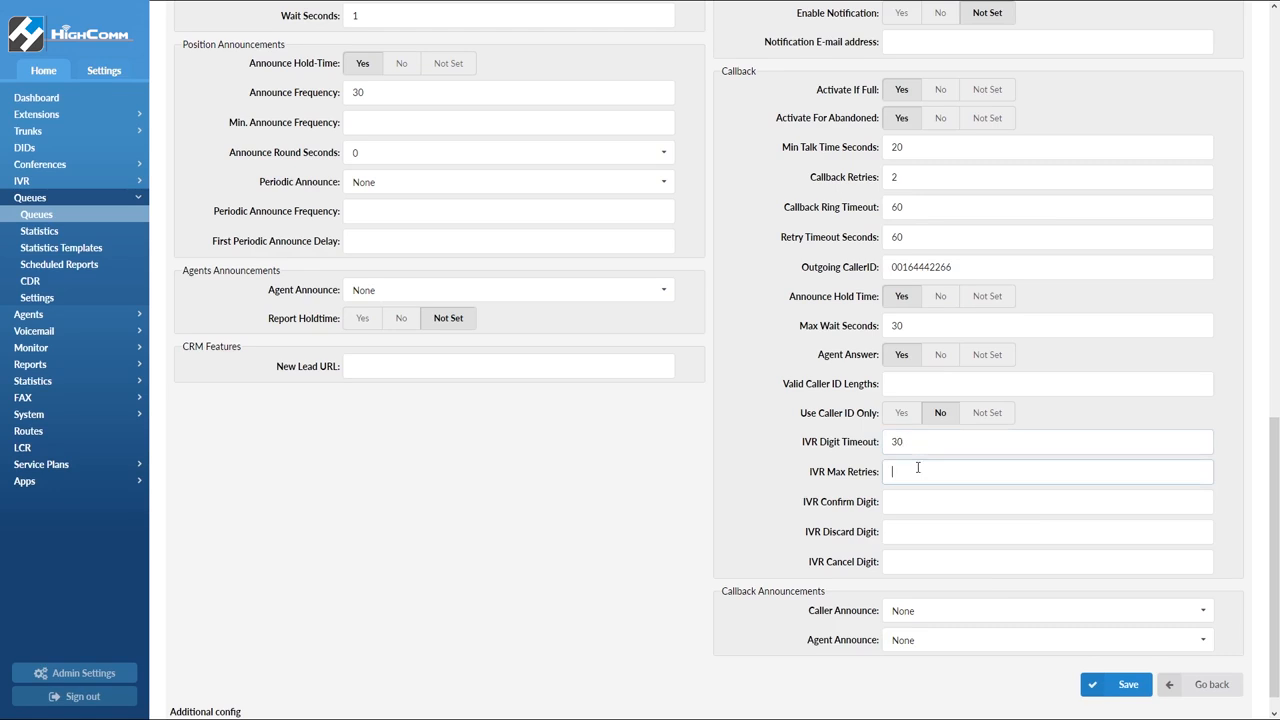
text(2)
click(924, 500)
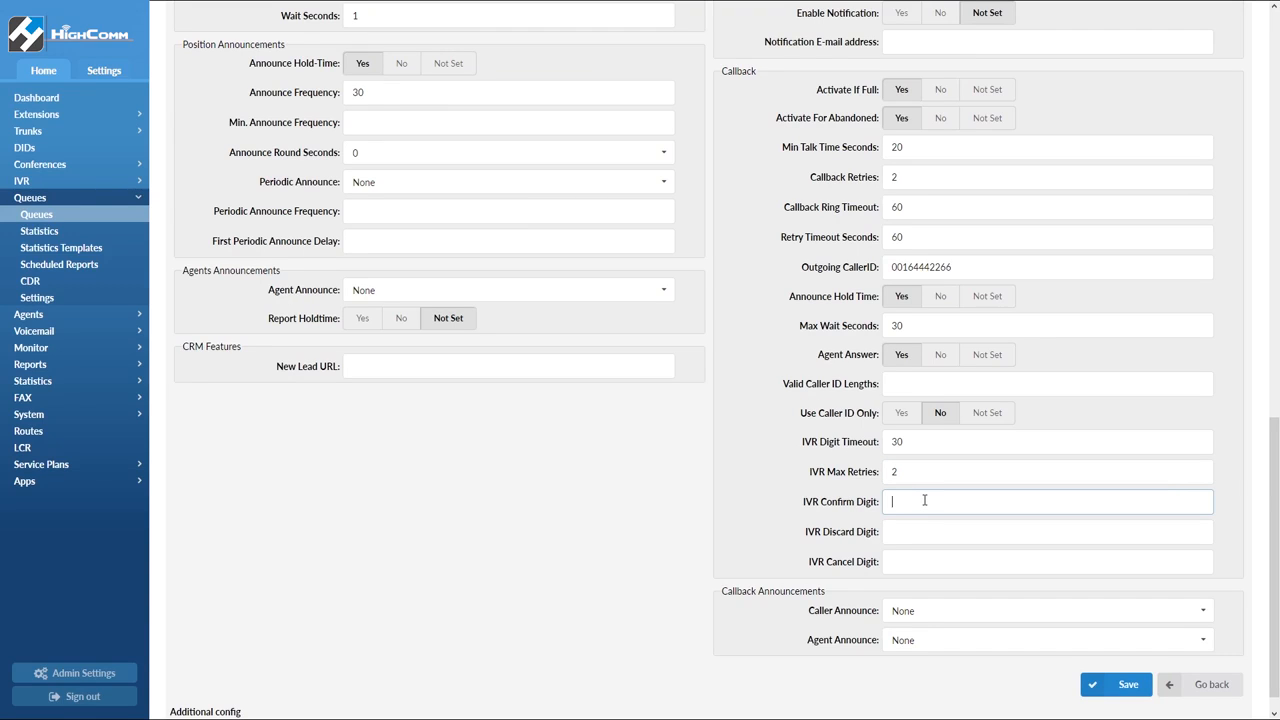
Open queue statistics and add every report from Agent availability to All answered calls to the selected reports
click(113, 229)
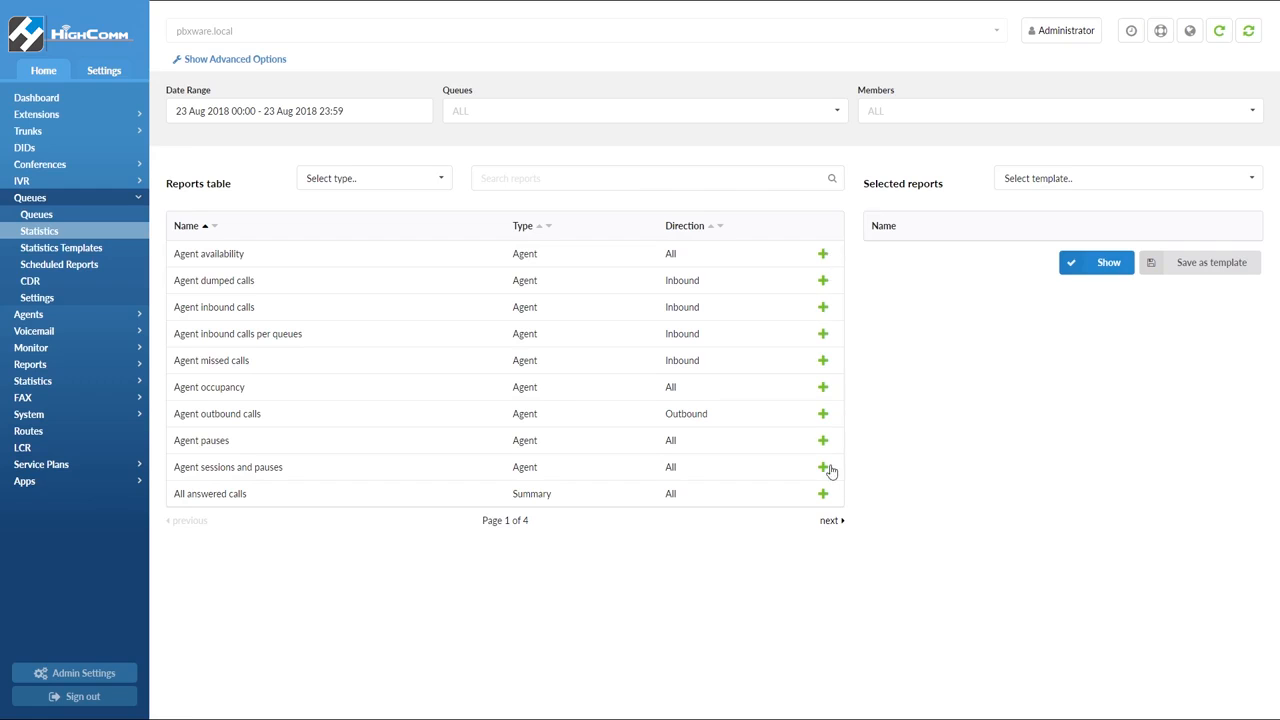
click(823, 254)
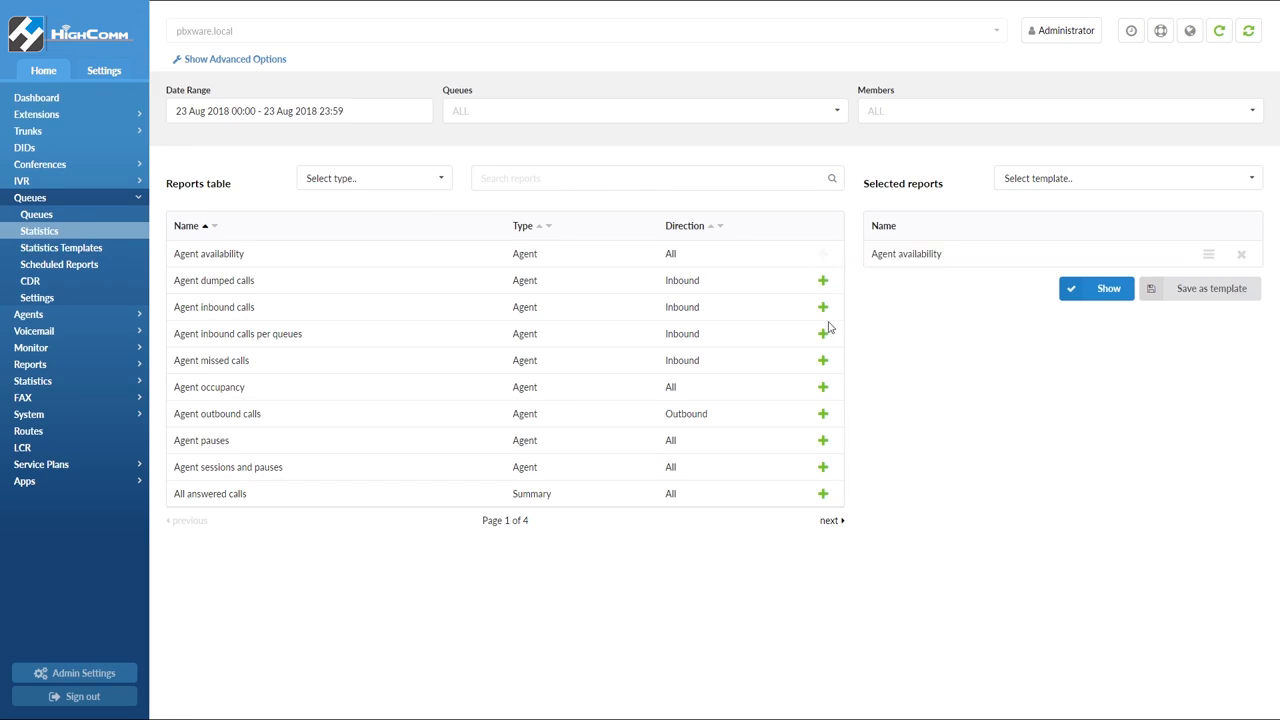
click(823, 333)
click(823, 280)
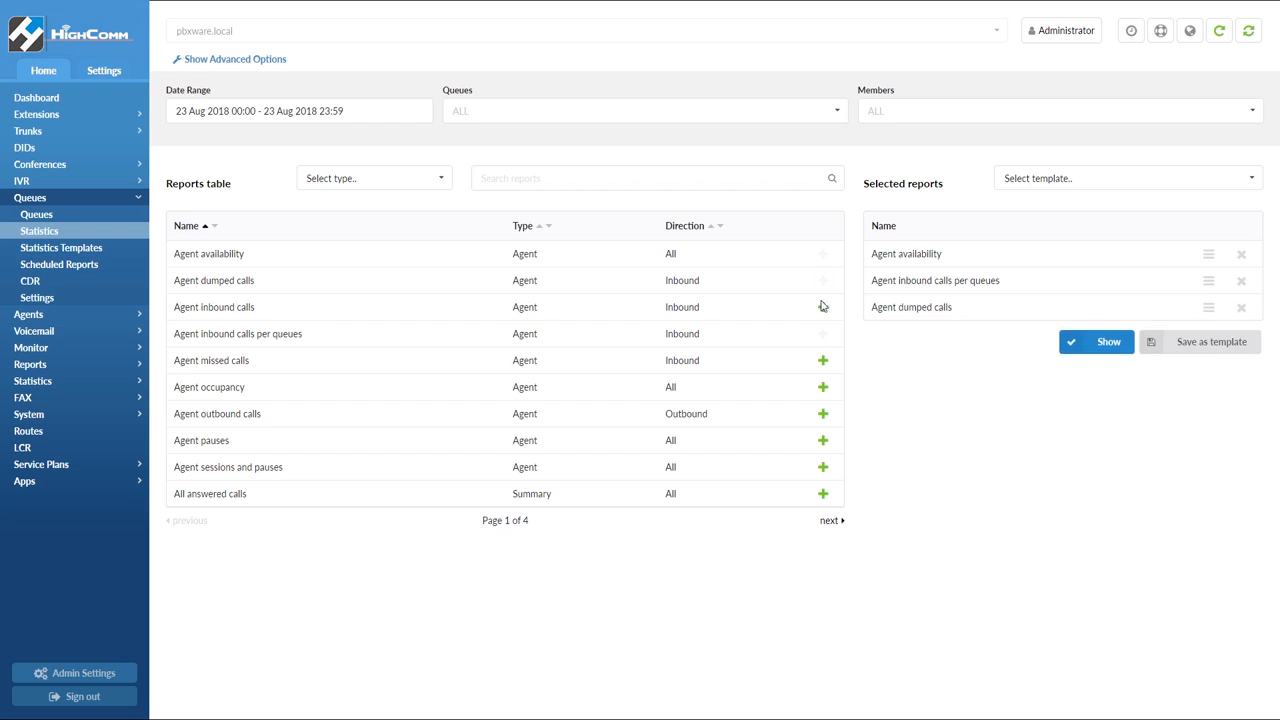
click(823, 307)
click(823, 360)
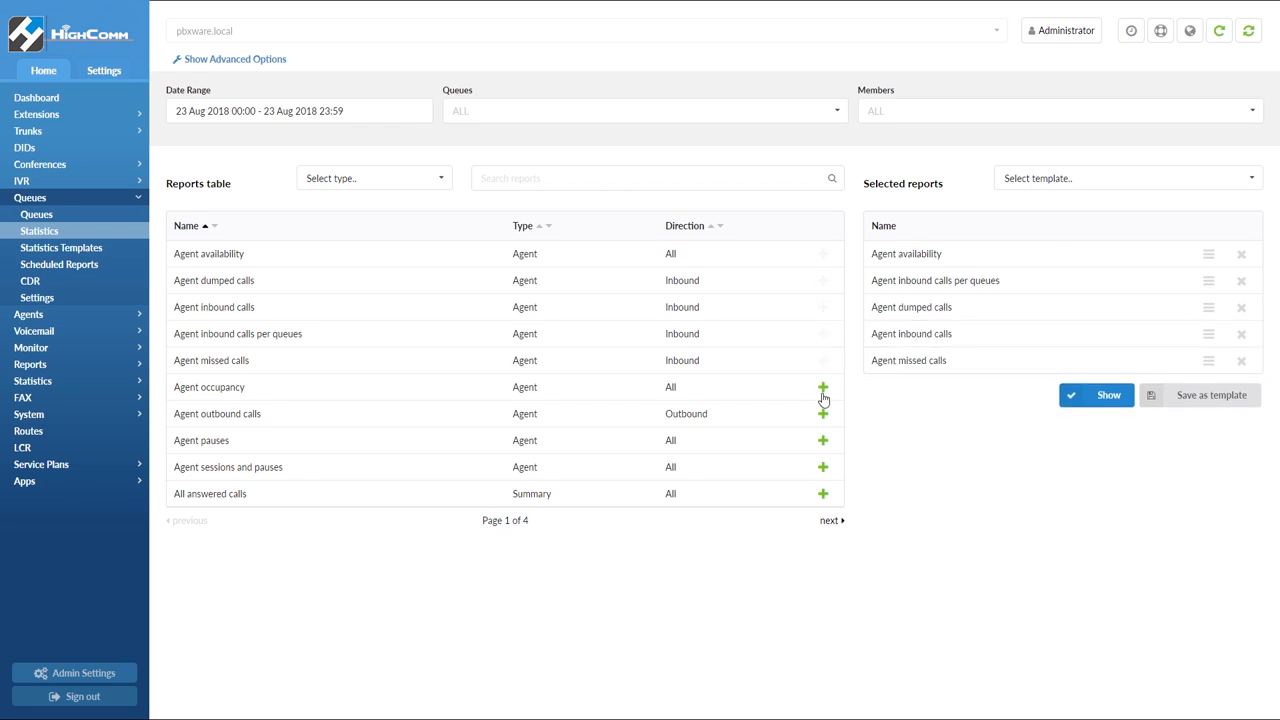
click(823, 387)
click(823, 413)
click(823, 440)
click(823, 467)
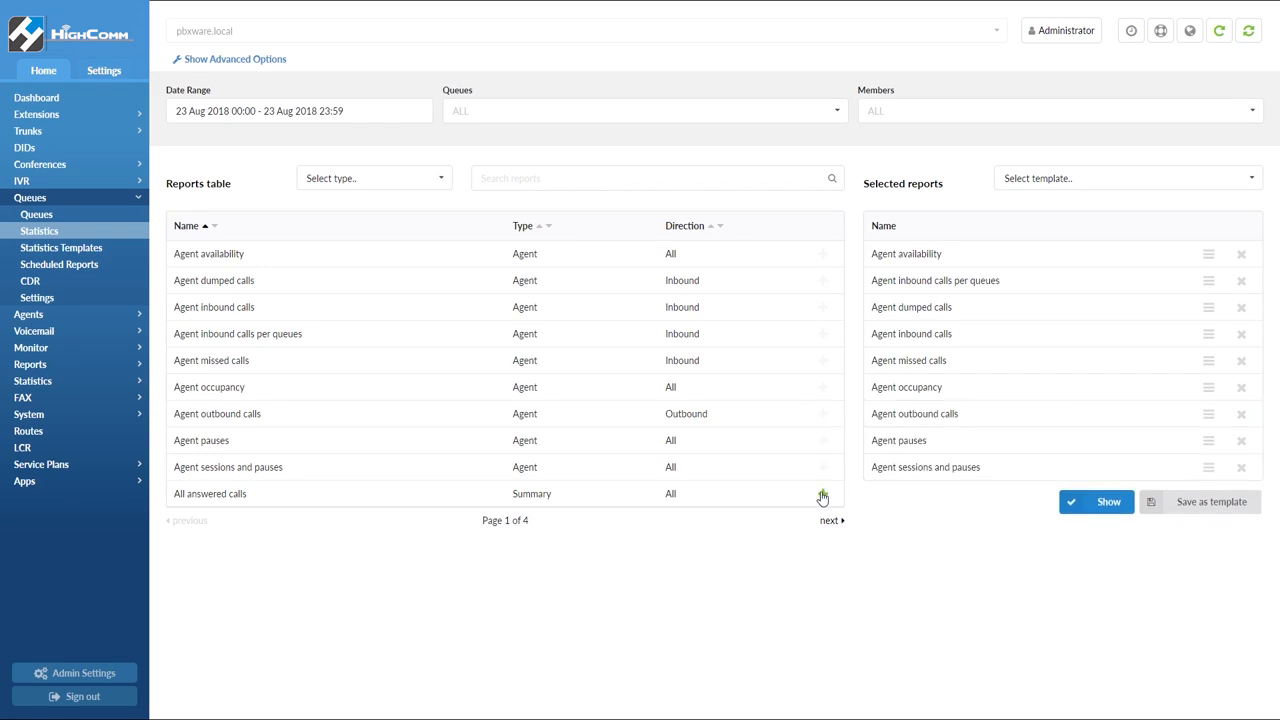
click(823, 493)
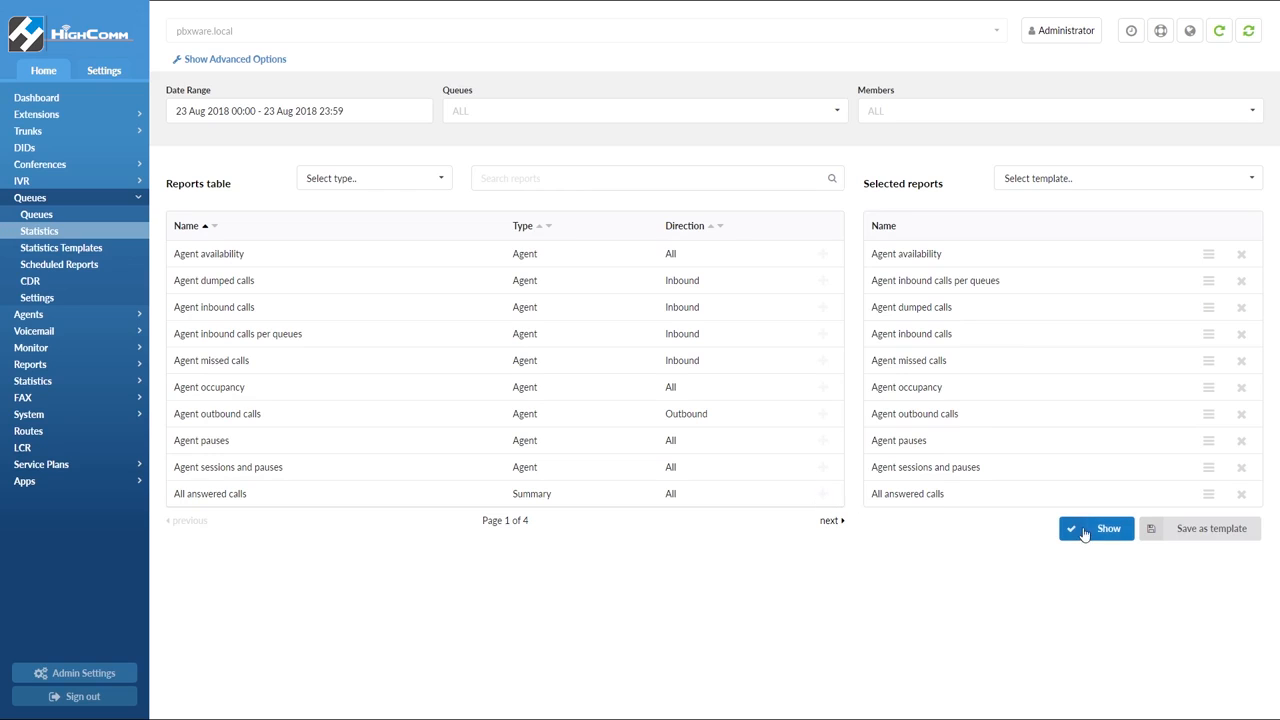
Generate the statistics for the selected reports and scroll through the results
click(1109, 177)
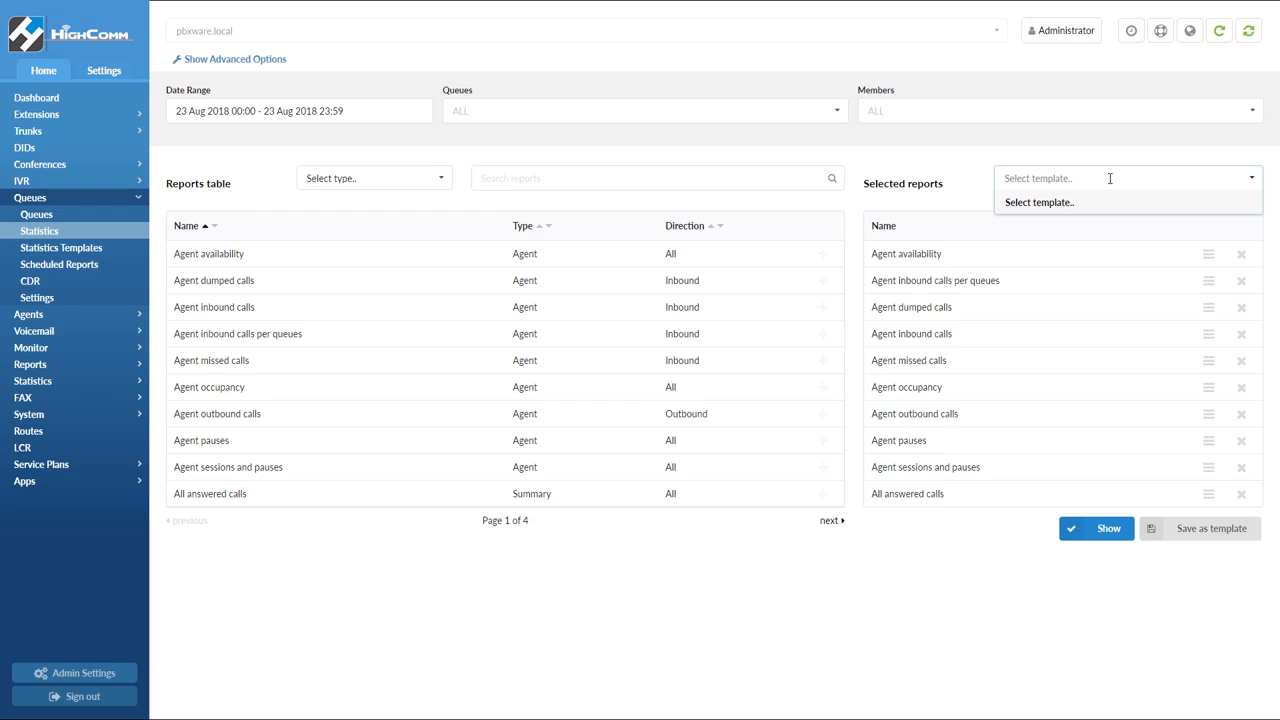
click(1251, 177)
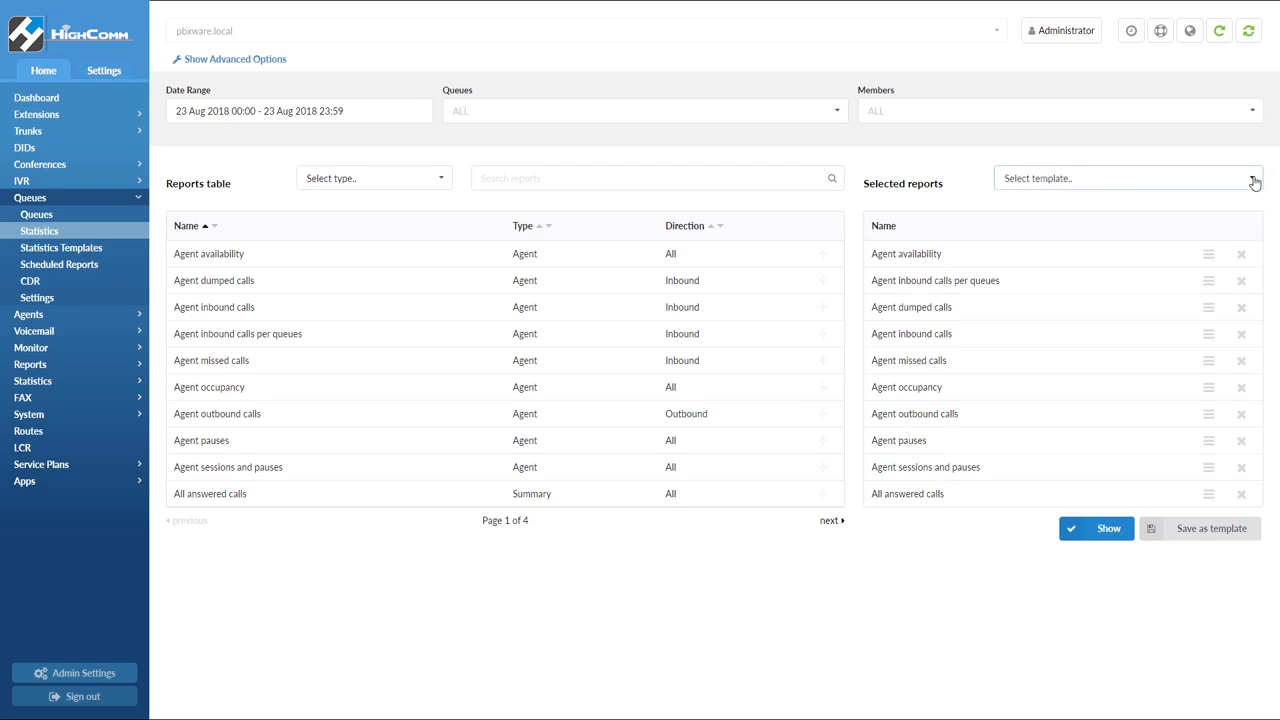
click(1107, 530)
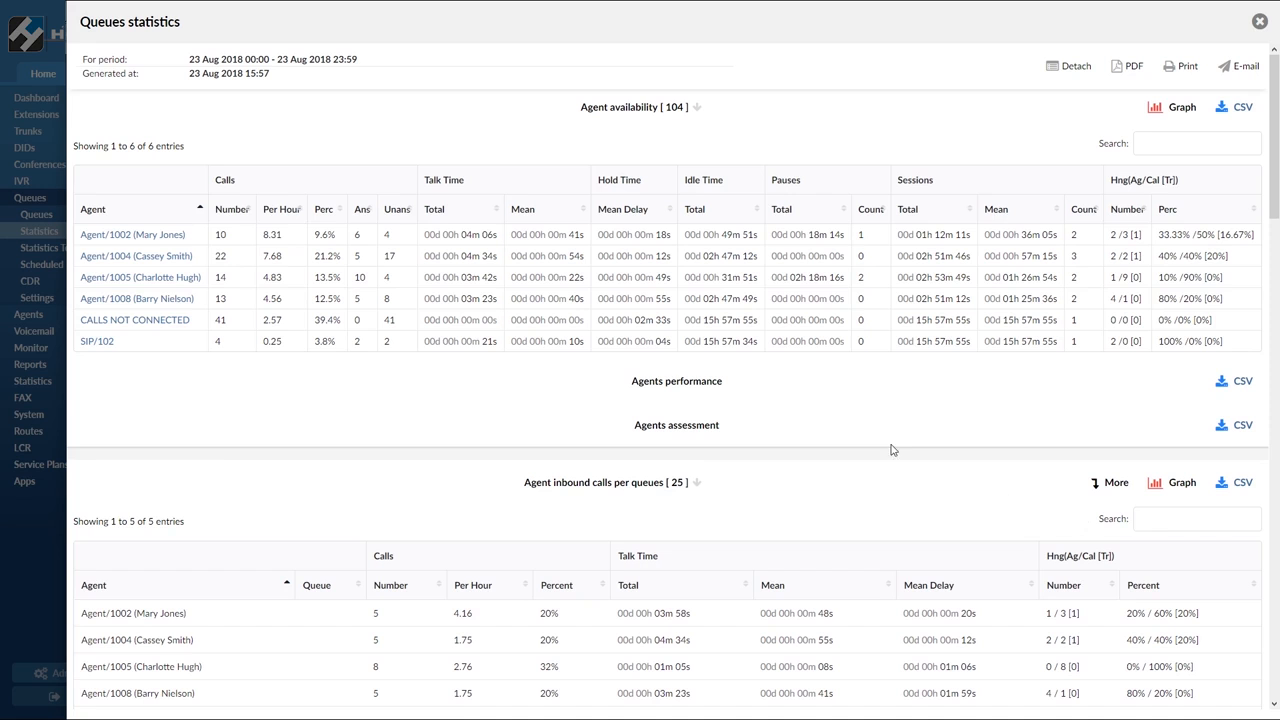
scroll(893, 450, down, 4)
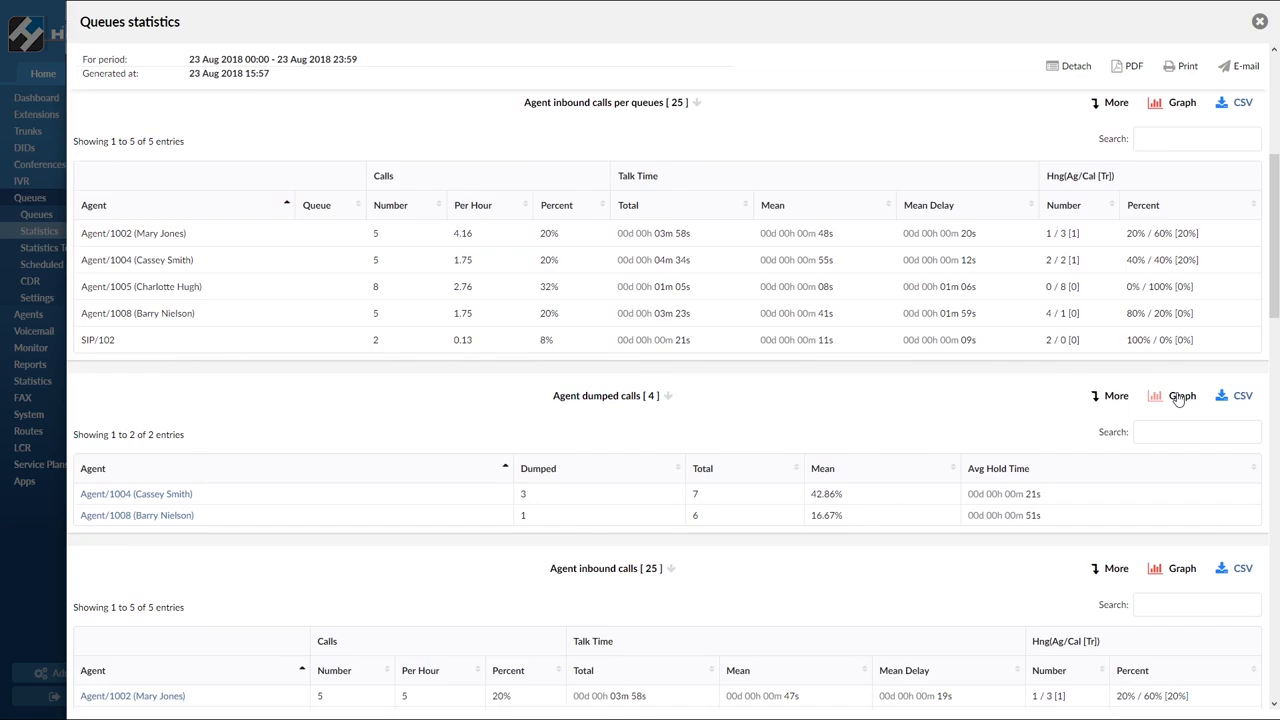
scroll(1180, 398, up, 4)
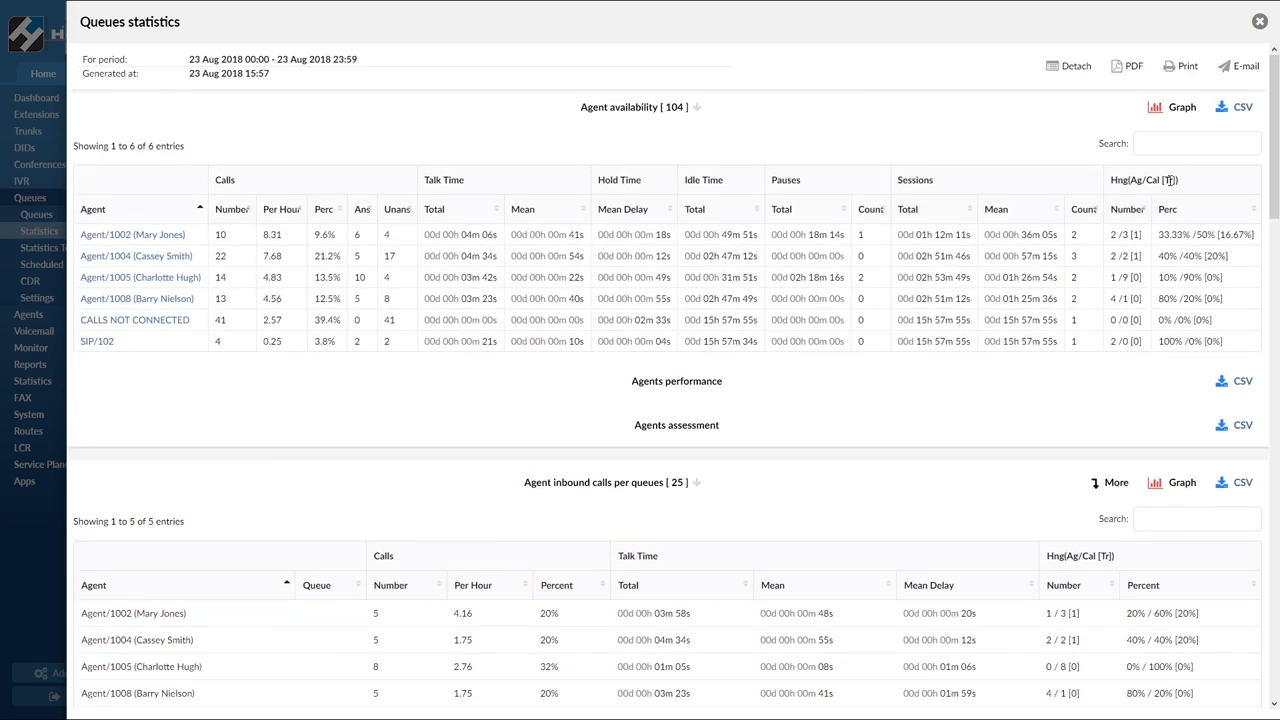
Open the Agent availability graph, review its charts, and close the statistics window
click(1180, 108)
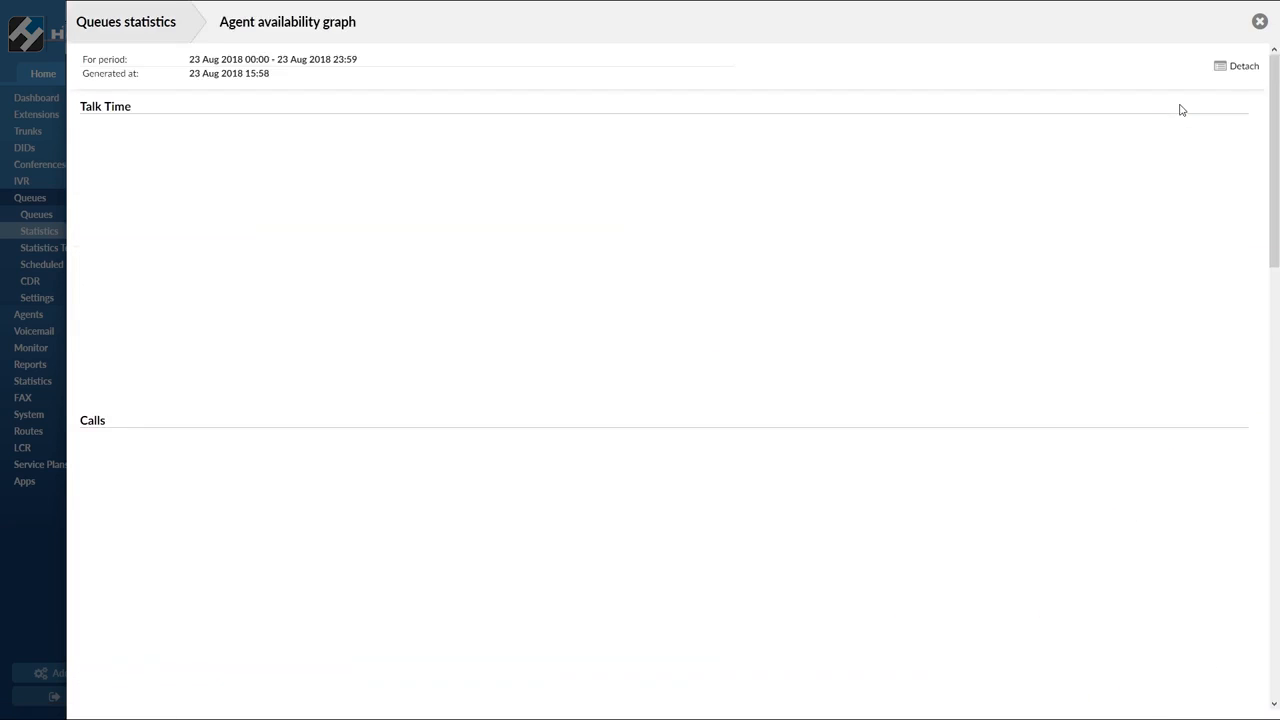
scroll(1081, 230, down, 3)
scroll(1081, 230, down, 4)
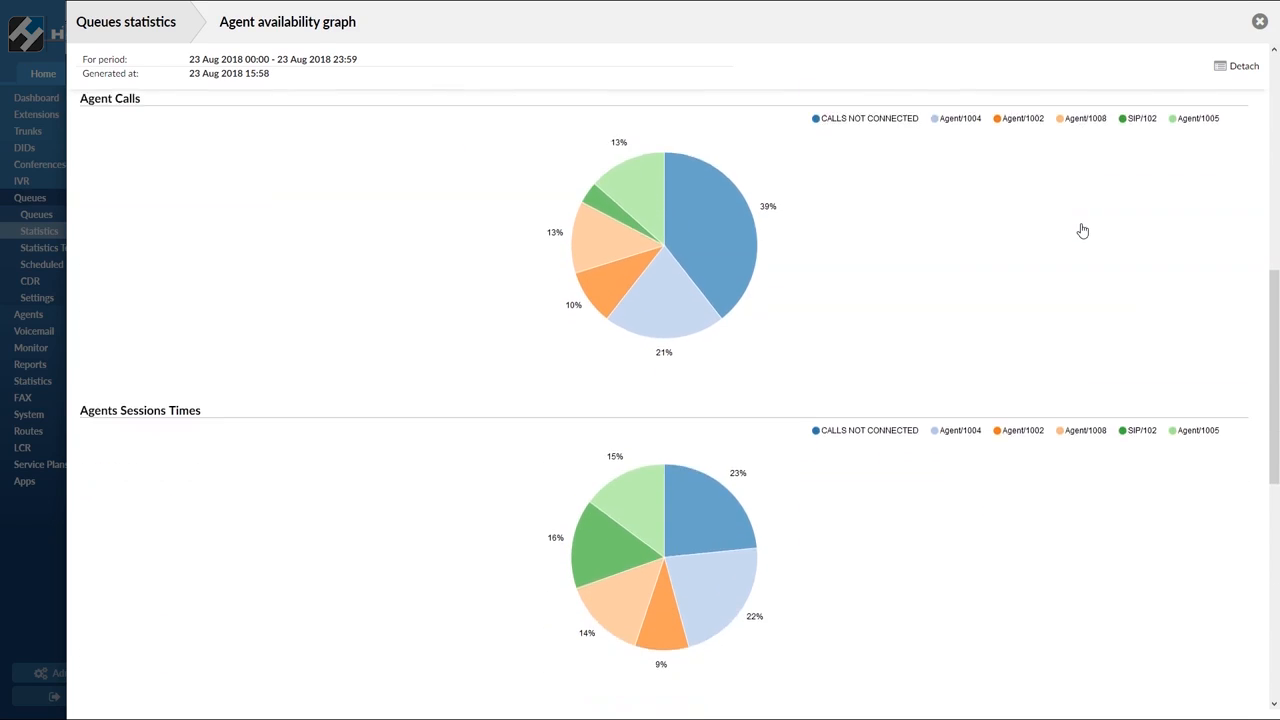
scroll(1082, 231, down, 5)
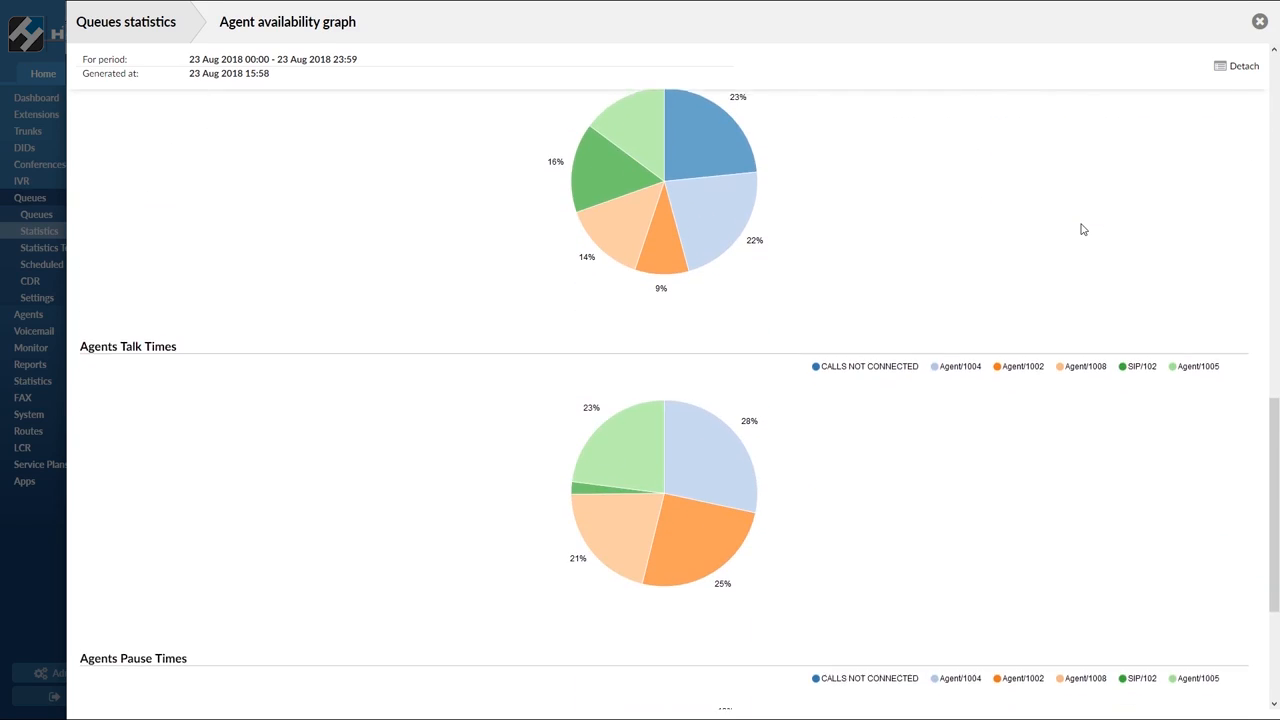
scroll(1081, 230, down, 3)
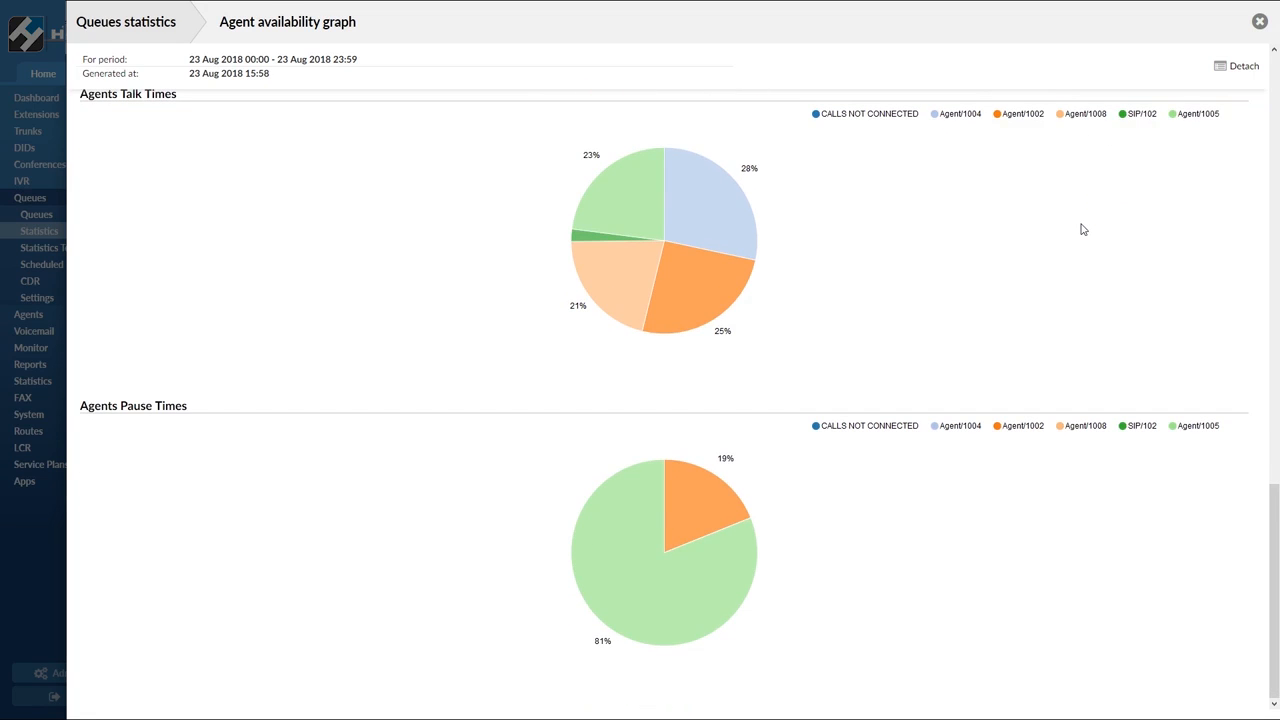
scroll(1081, 230, up, 10)
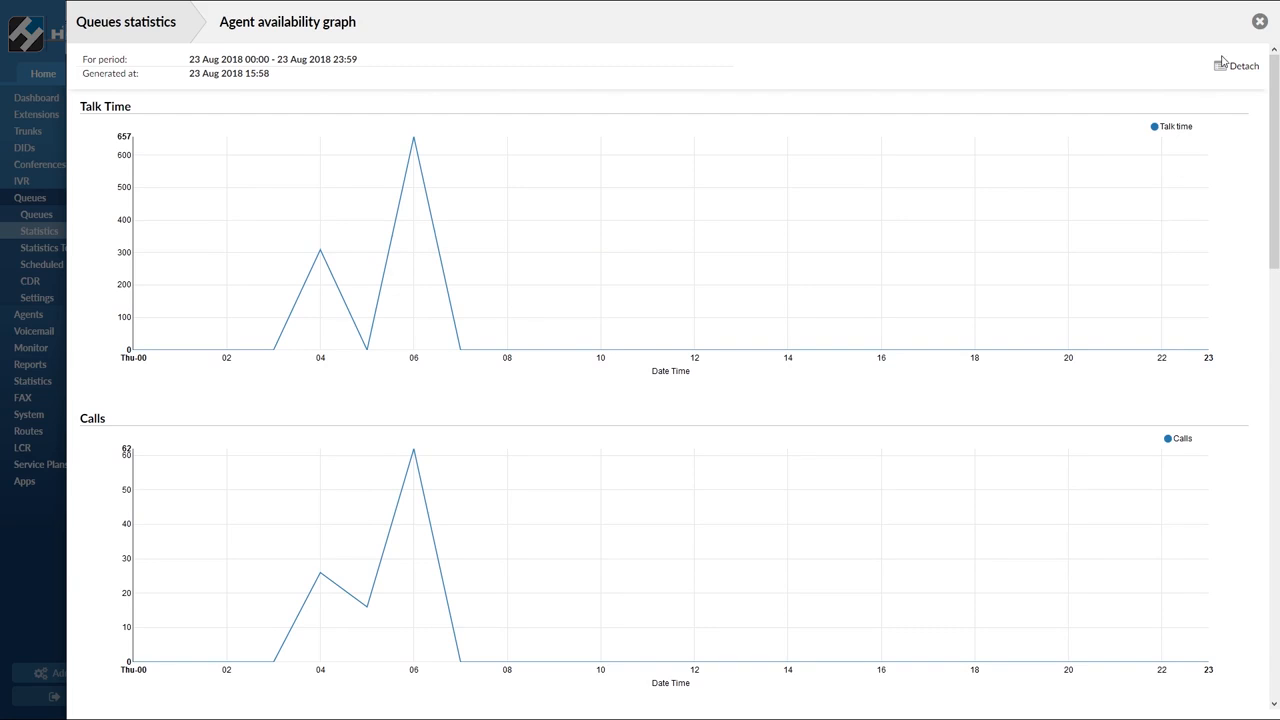
click(1259, 21)
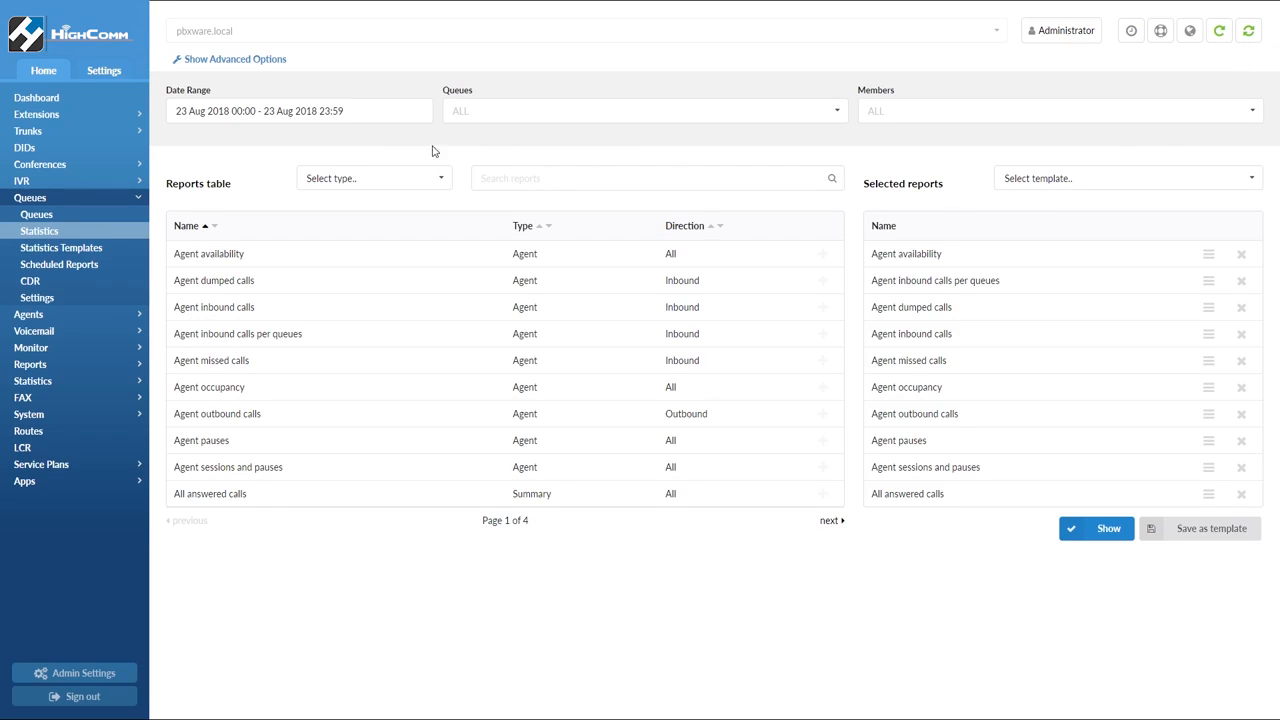
Add a new scheduled report named MonthlyReport
click(94, 266)
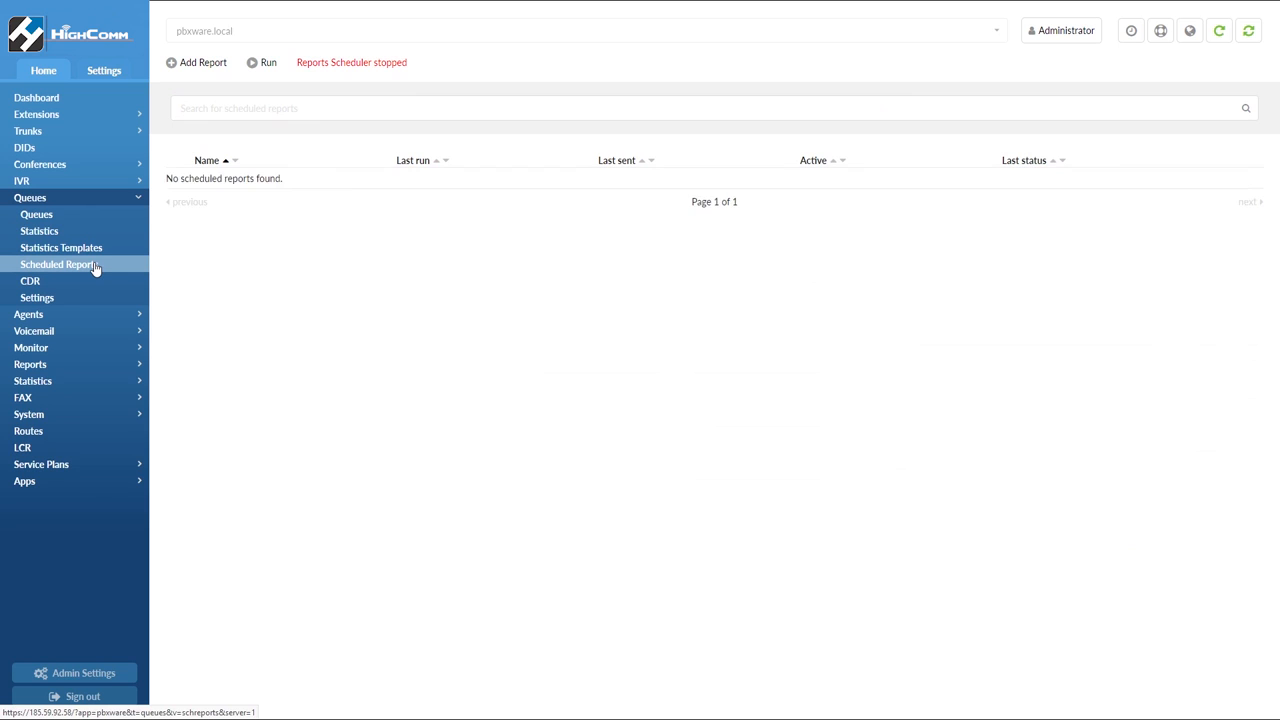
click(207, 68)
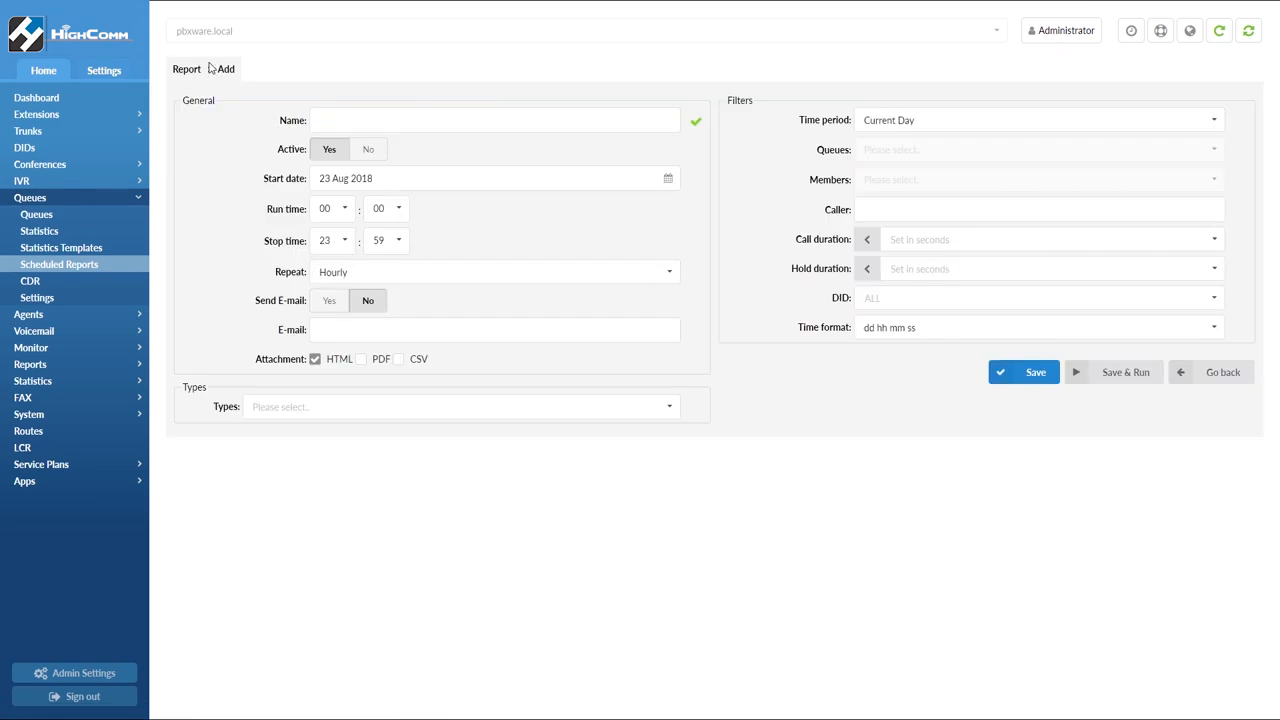
click(350, 118)
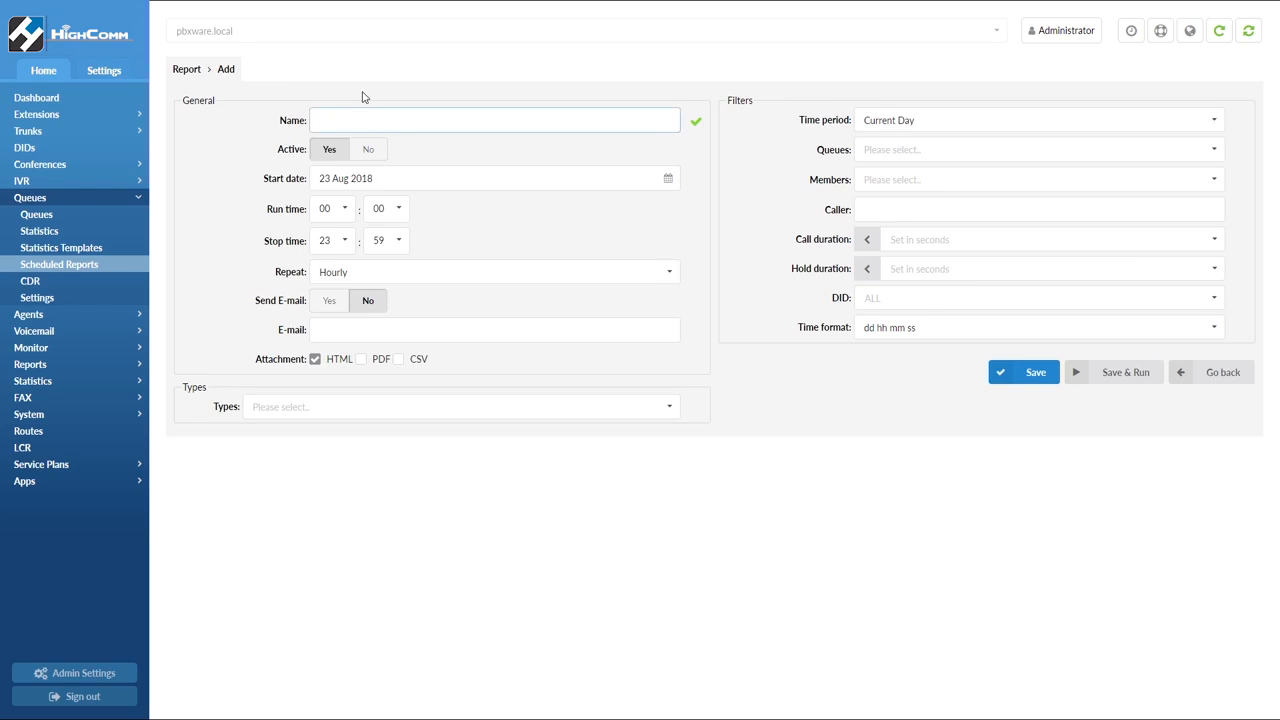
text(MonthlyReport)
Set the scheduled report's start date to 01 Sep 2018 and its repeat to Monthly
click(523, 181)
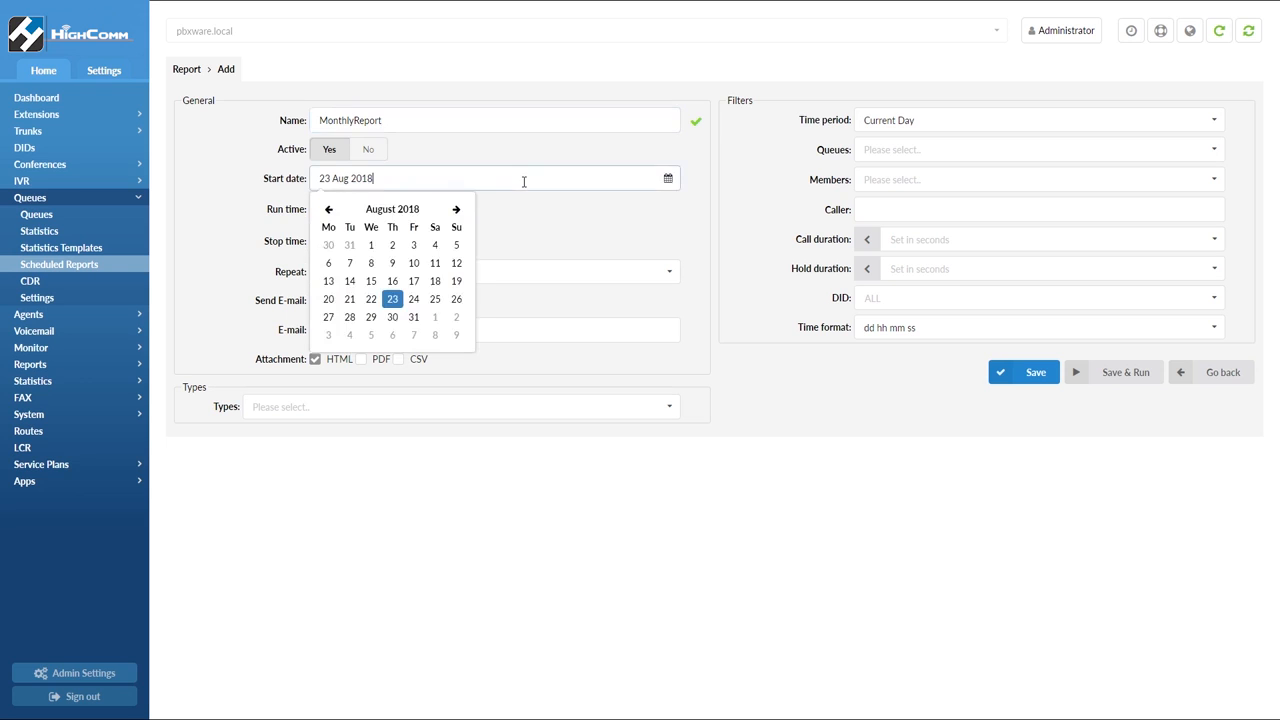
click(433, 318)
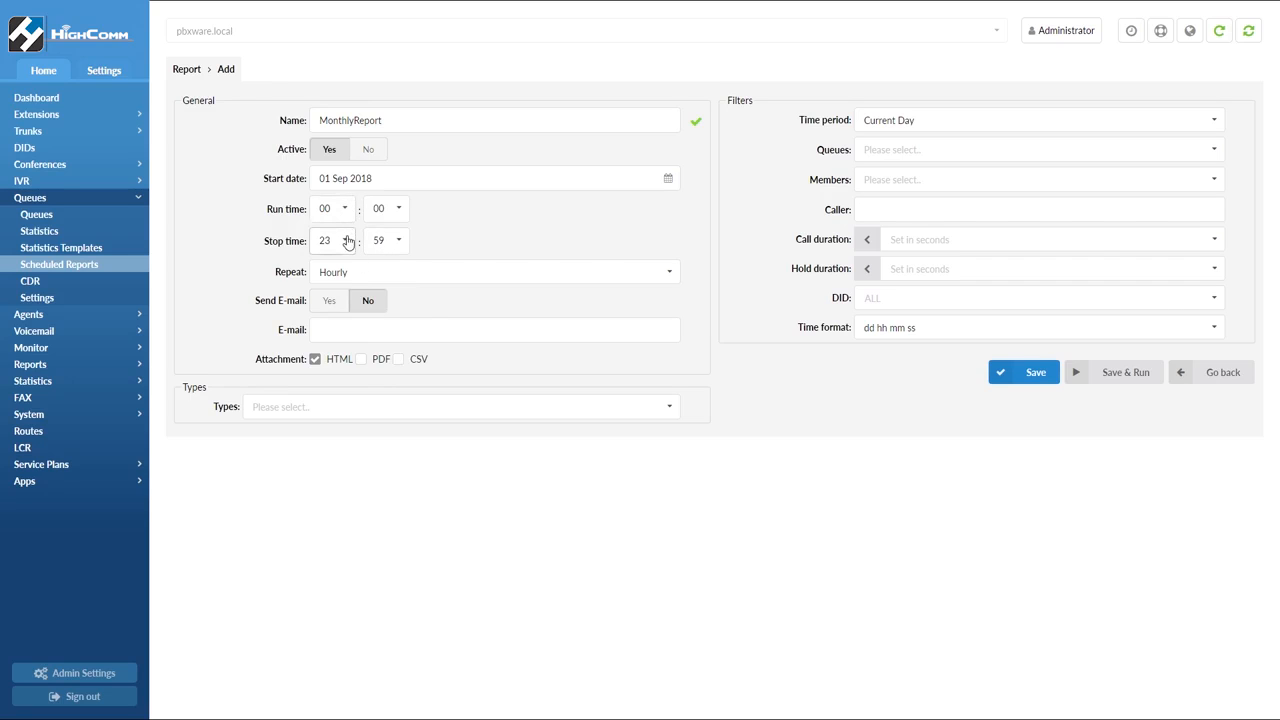
click(358, 273)
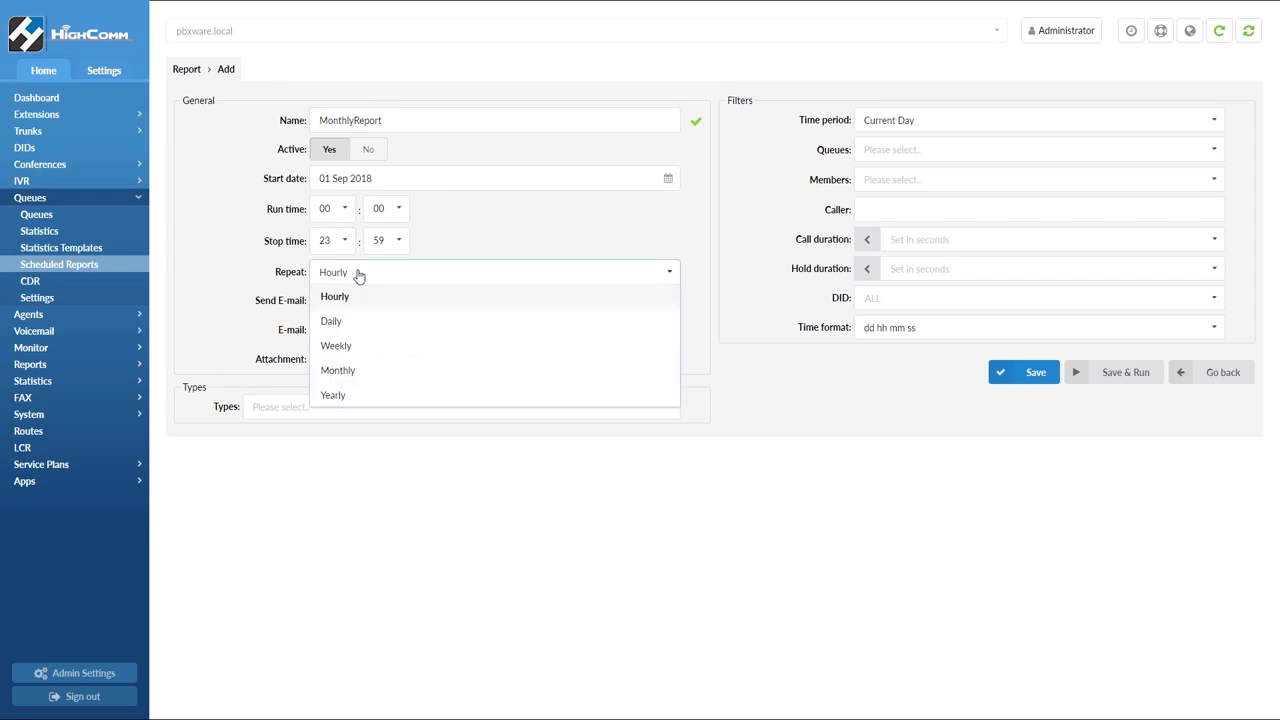
click(346, 369)
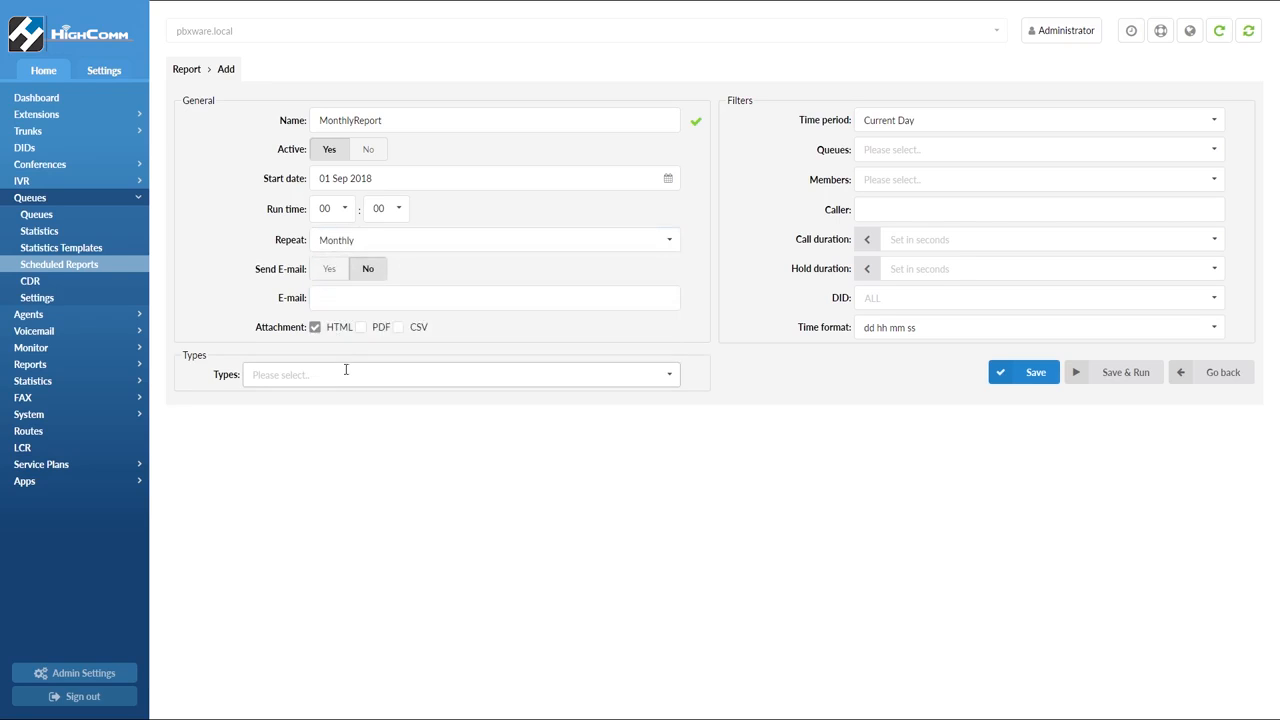
Turn on e-mail sending for the report and set the time period filter to Last Year
click(336, 272)
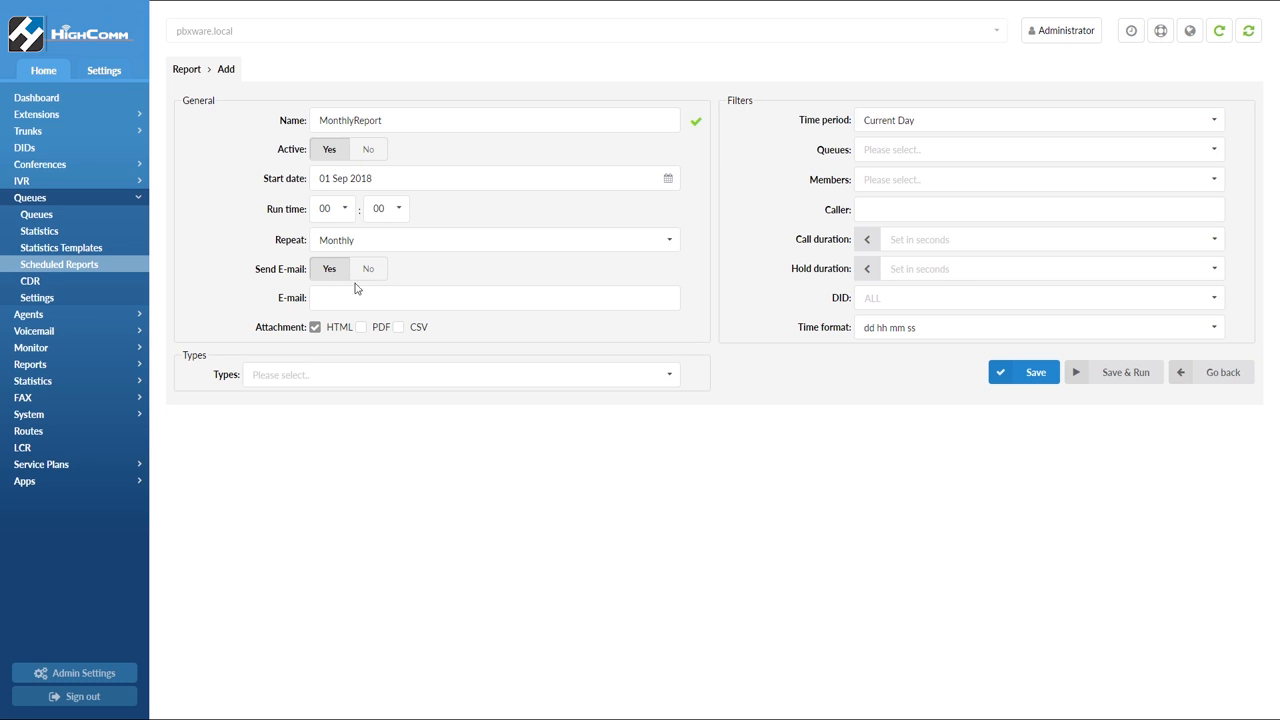
click(370, 290)
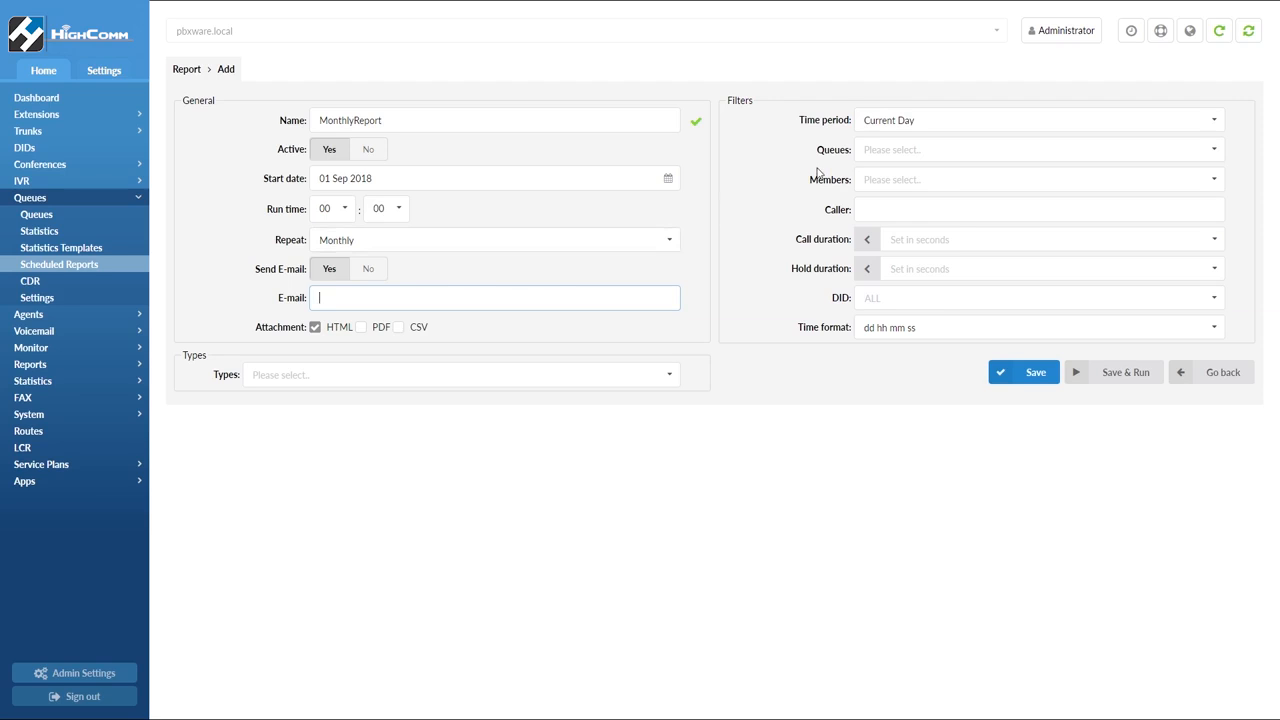
click(925, 122)
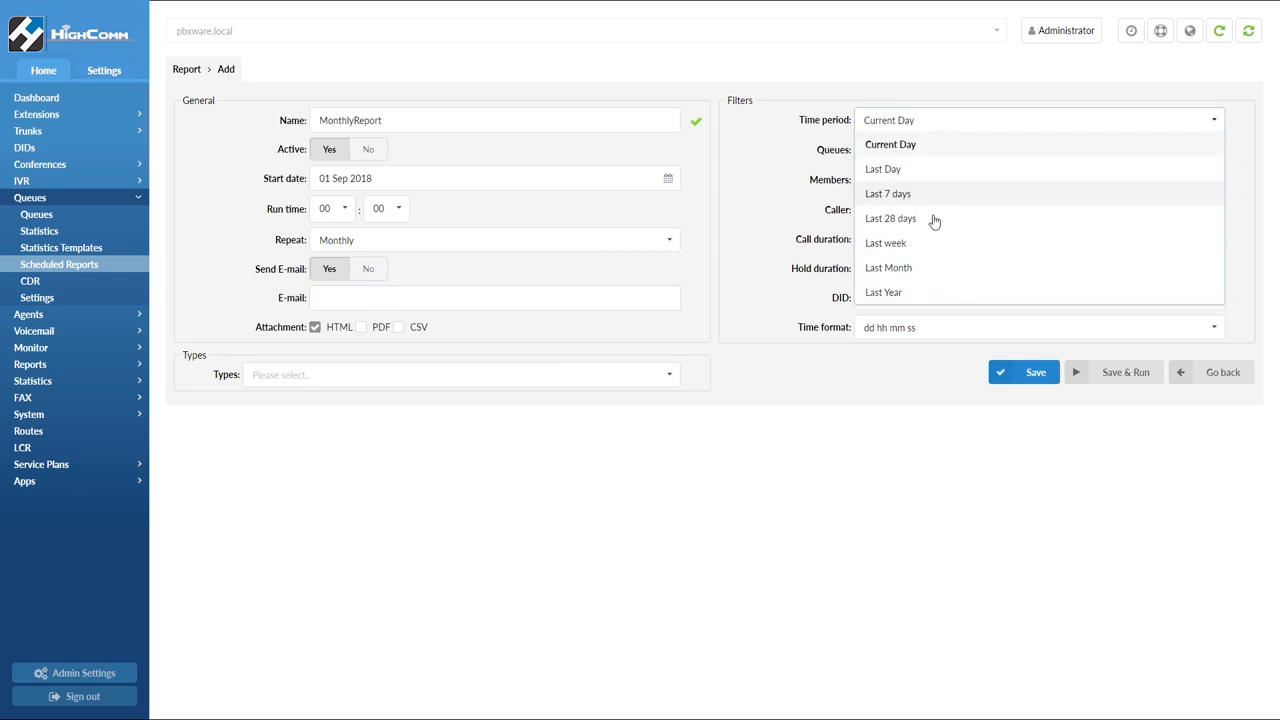
click(921, 292)
Filter the report to the Accounting 200, Support 206 and Development 202 queues
click(925, 149)
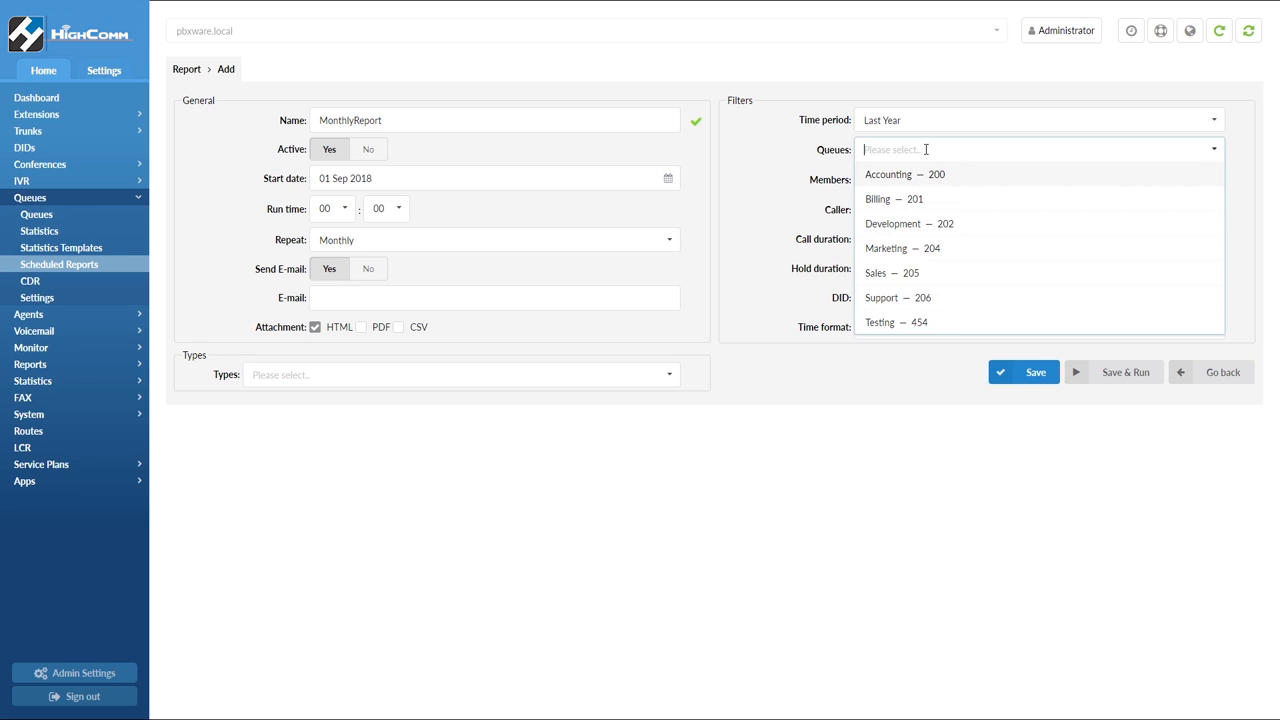
click(927, 174)
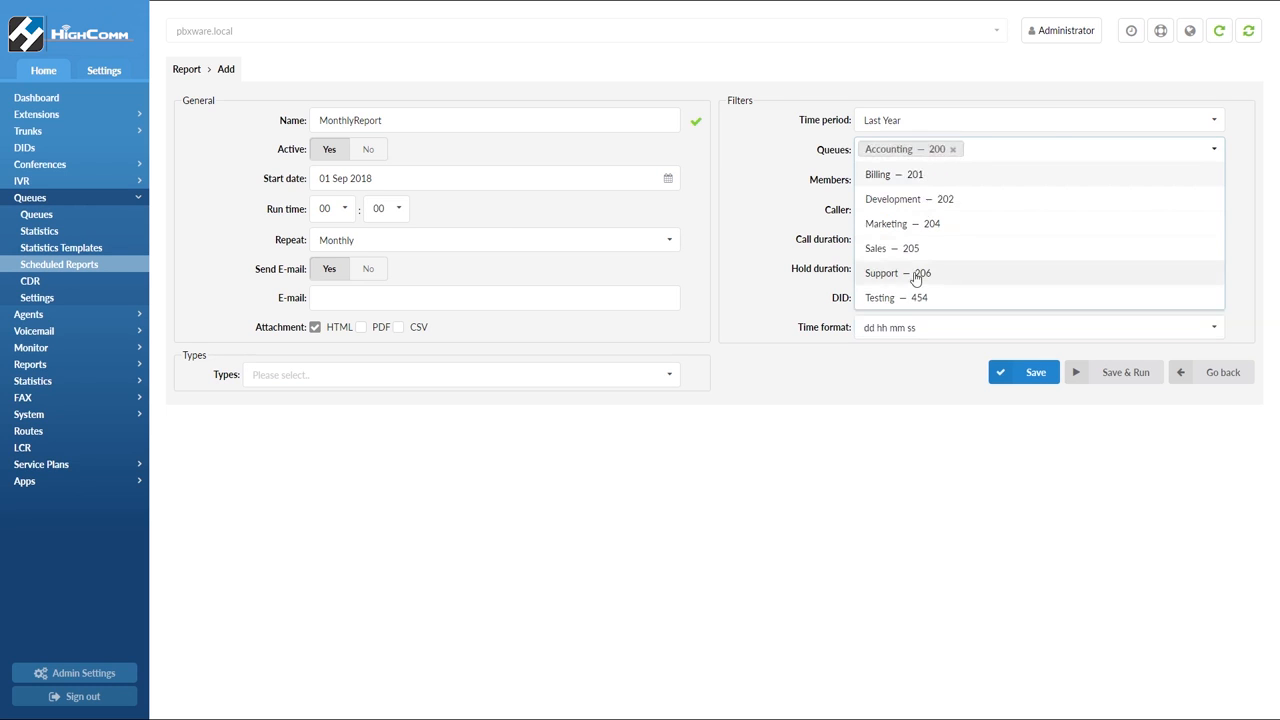
click(919, 272)
click(926, 201)
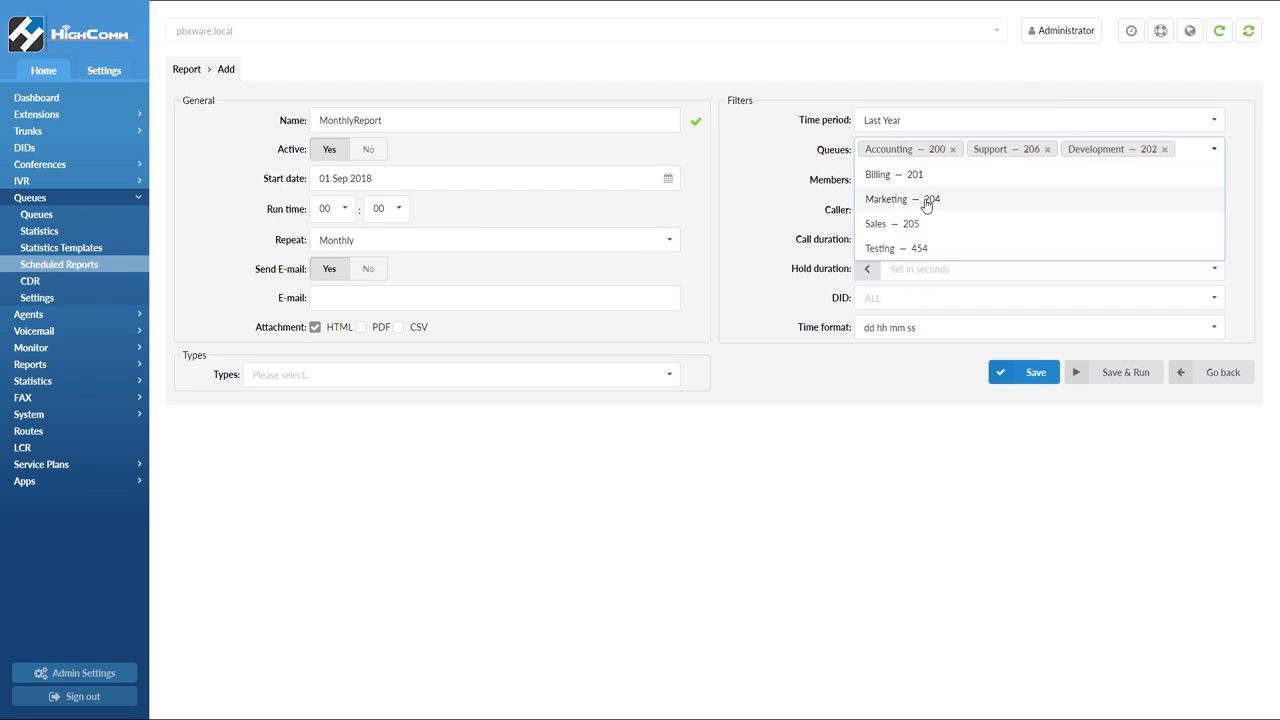
click(832, 188)
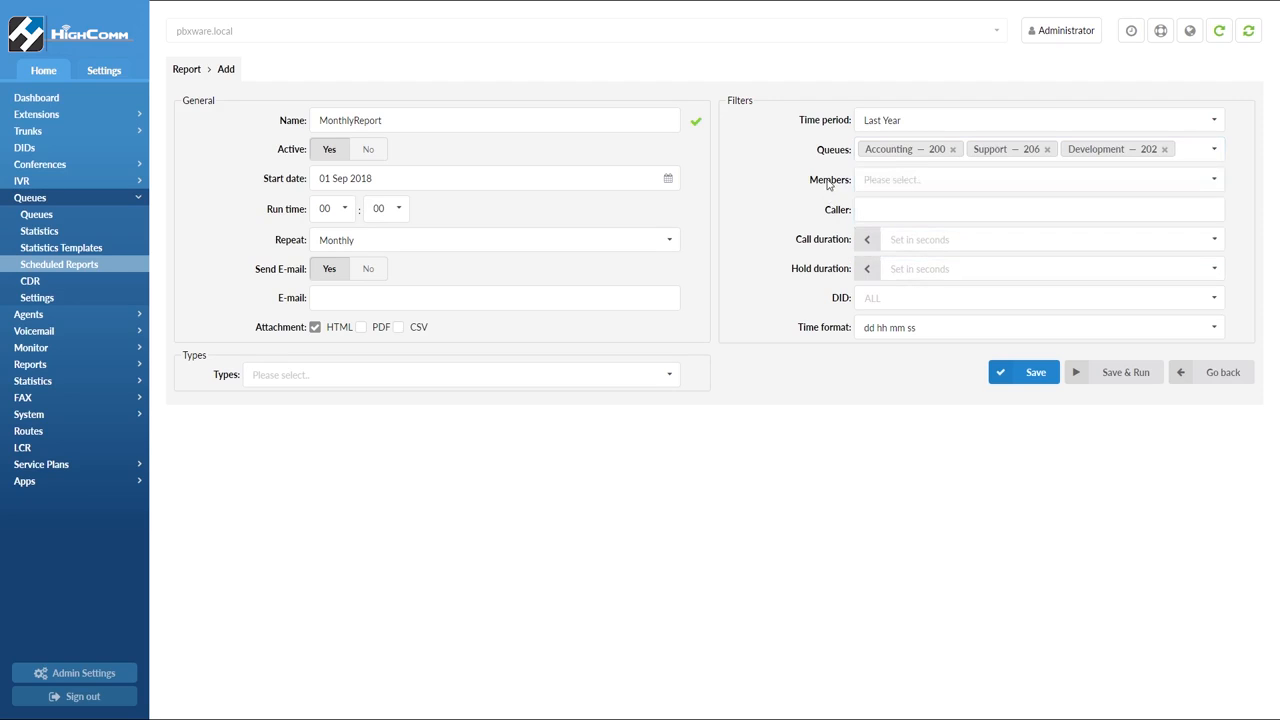
Add agents 1001, 1003 and 1005 as member filters for the report
click(884, 181)
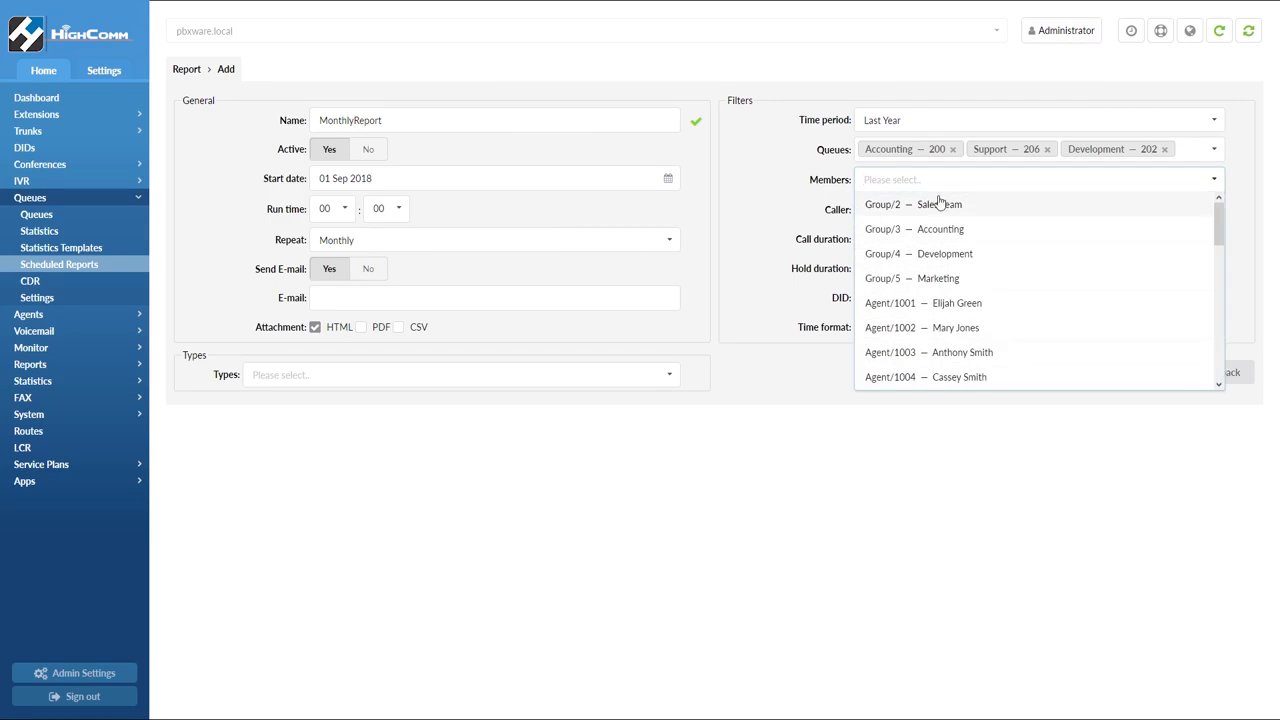
click(960, 308)
click(968, 330)
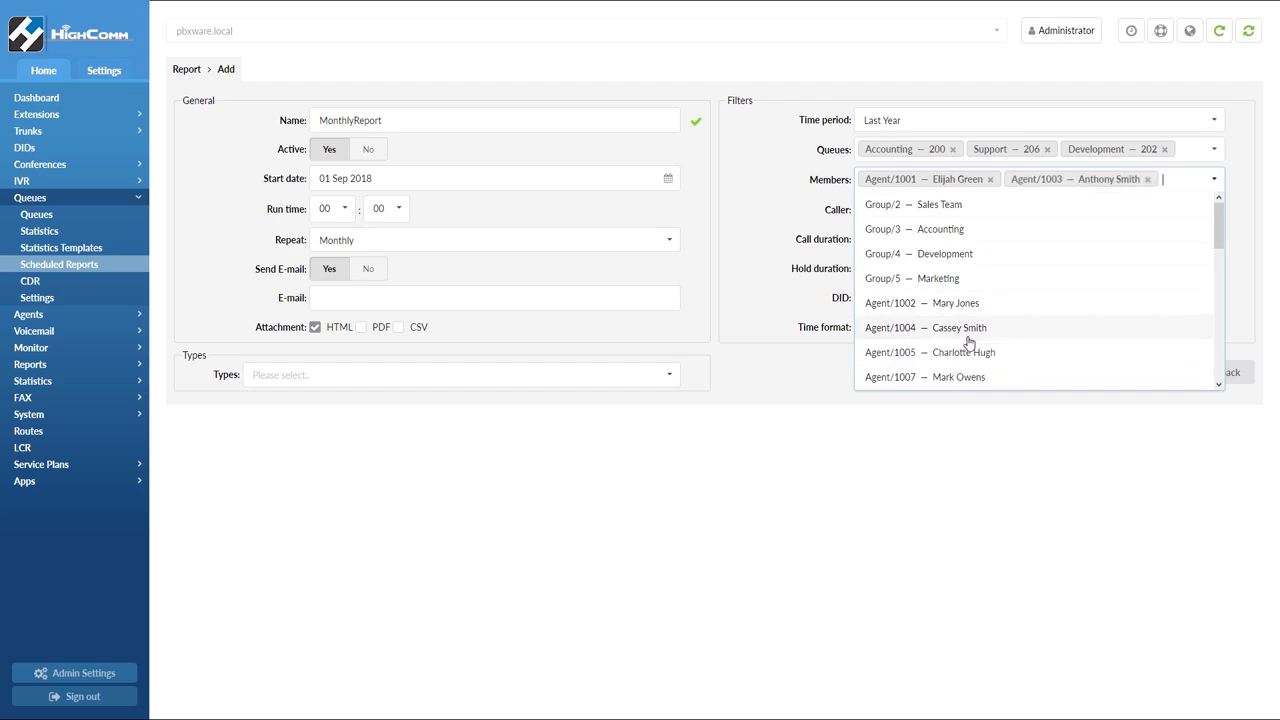
click(968, 347)
click(830, 240)
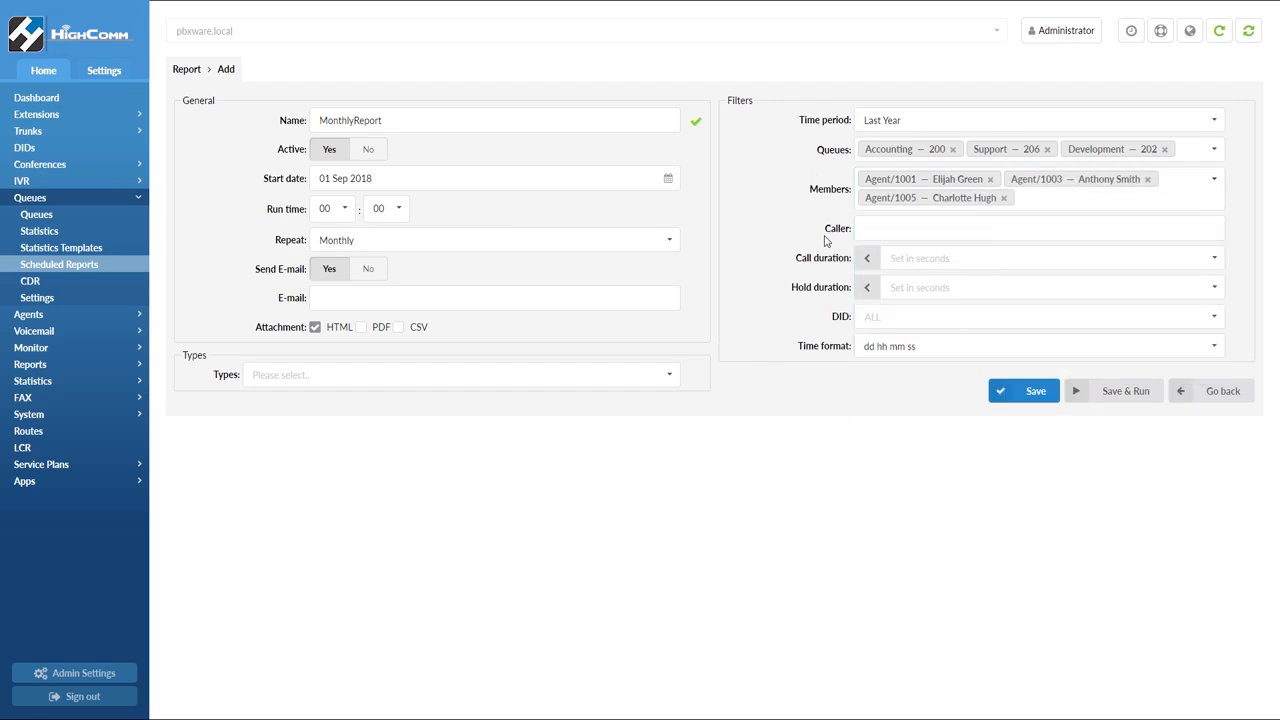
Set the call duration filter to 20 seconds and the hold duration filter to 60 seconds
click(930, 258)
click(917, 308)
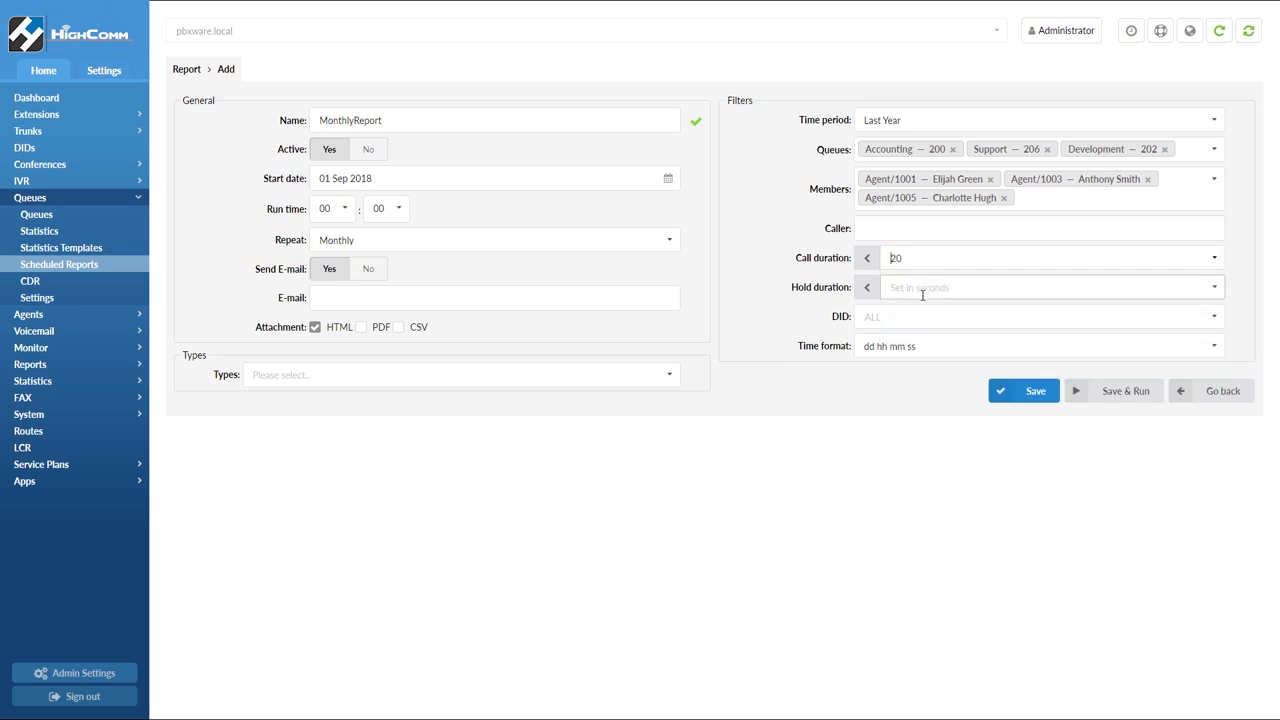
click(925, 287)
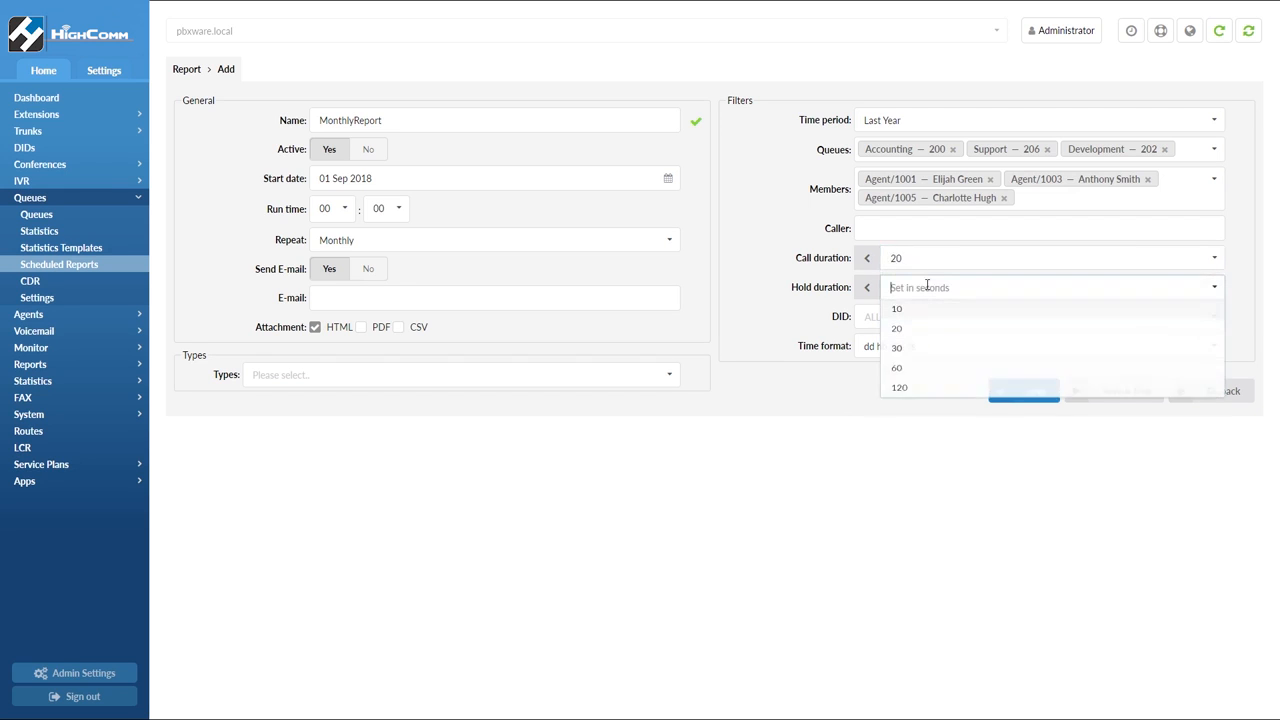
click(912, 386)
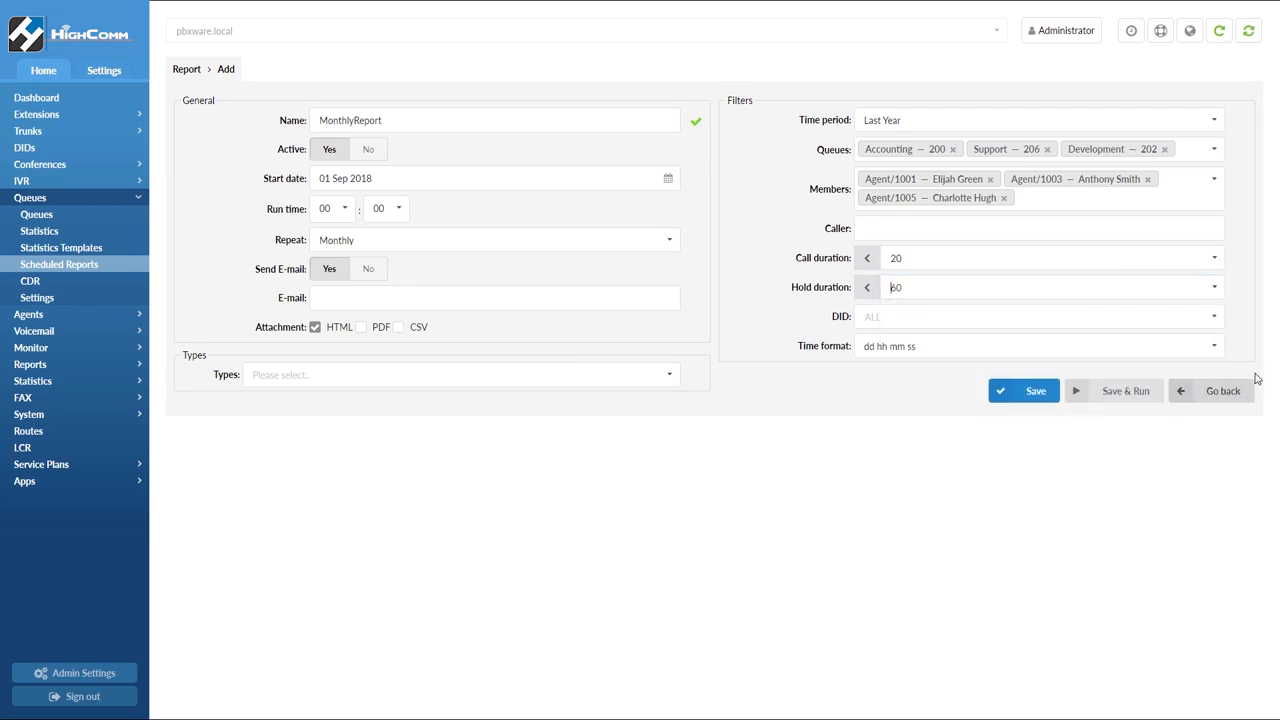
click(1218, 347)
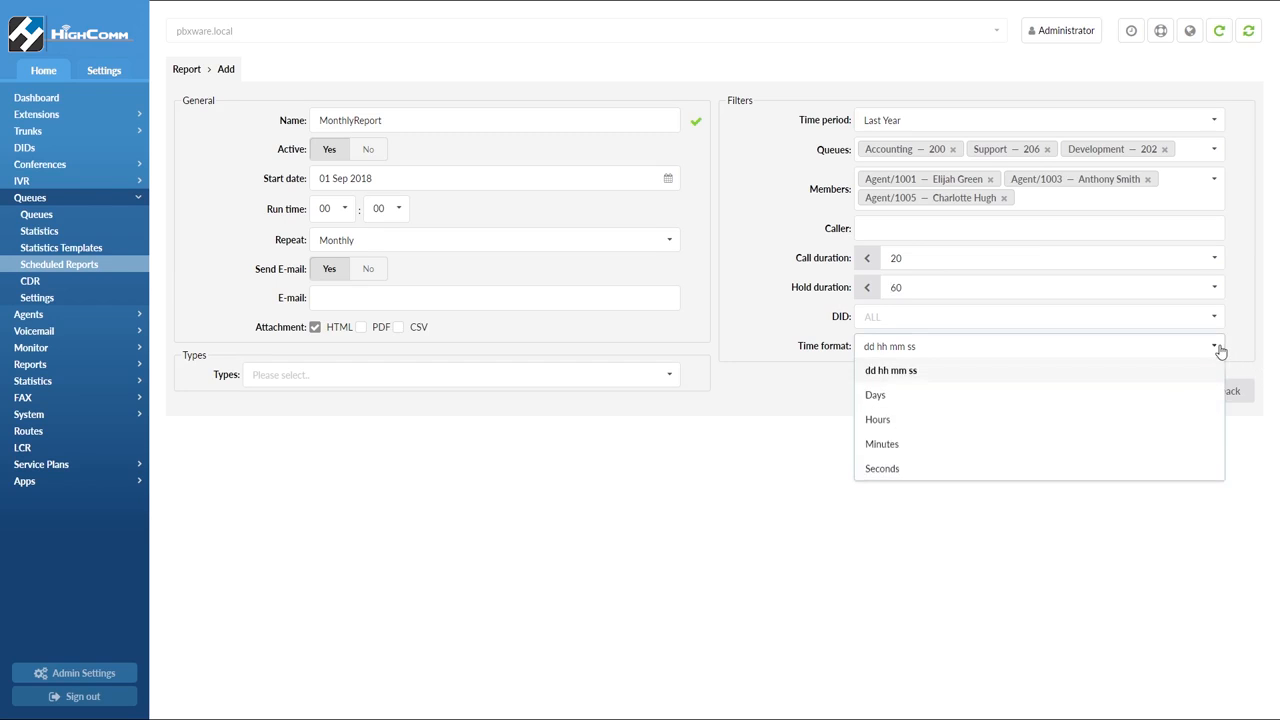
click(1218, 347)
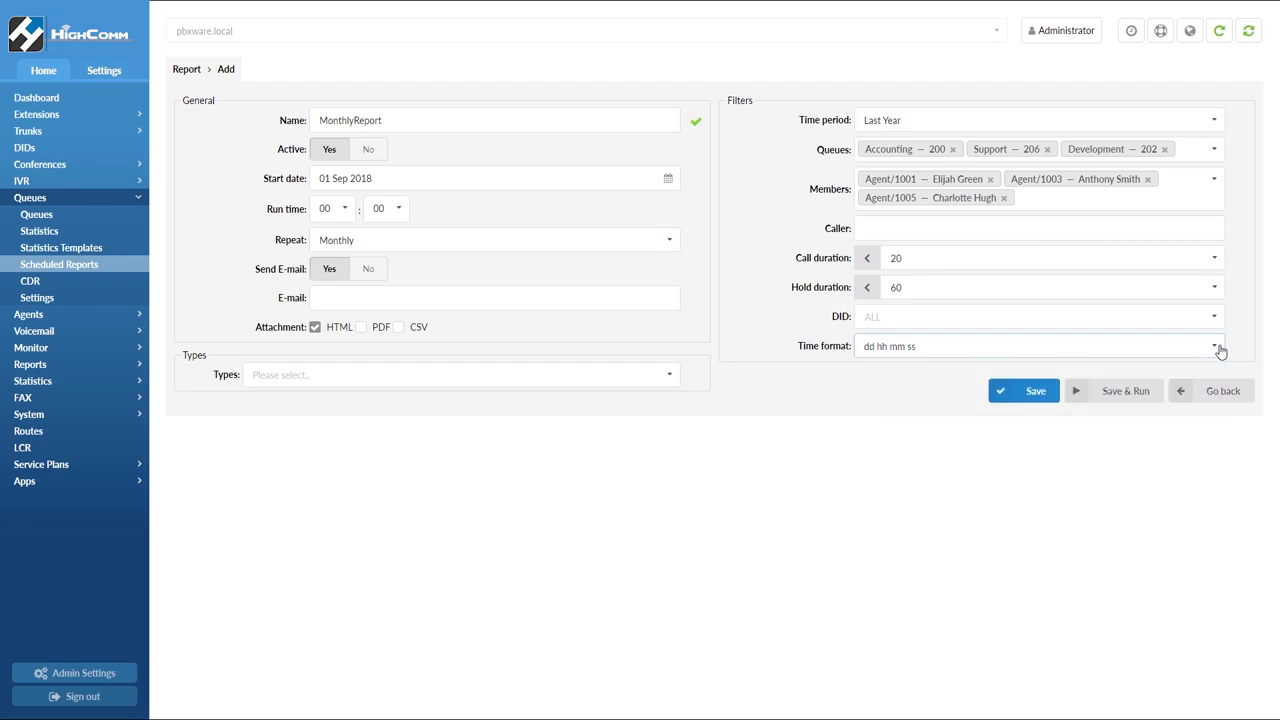
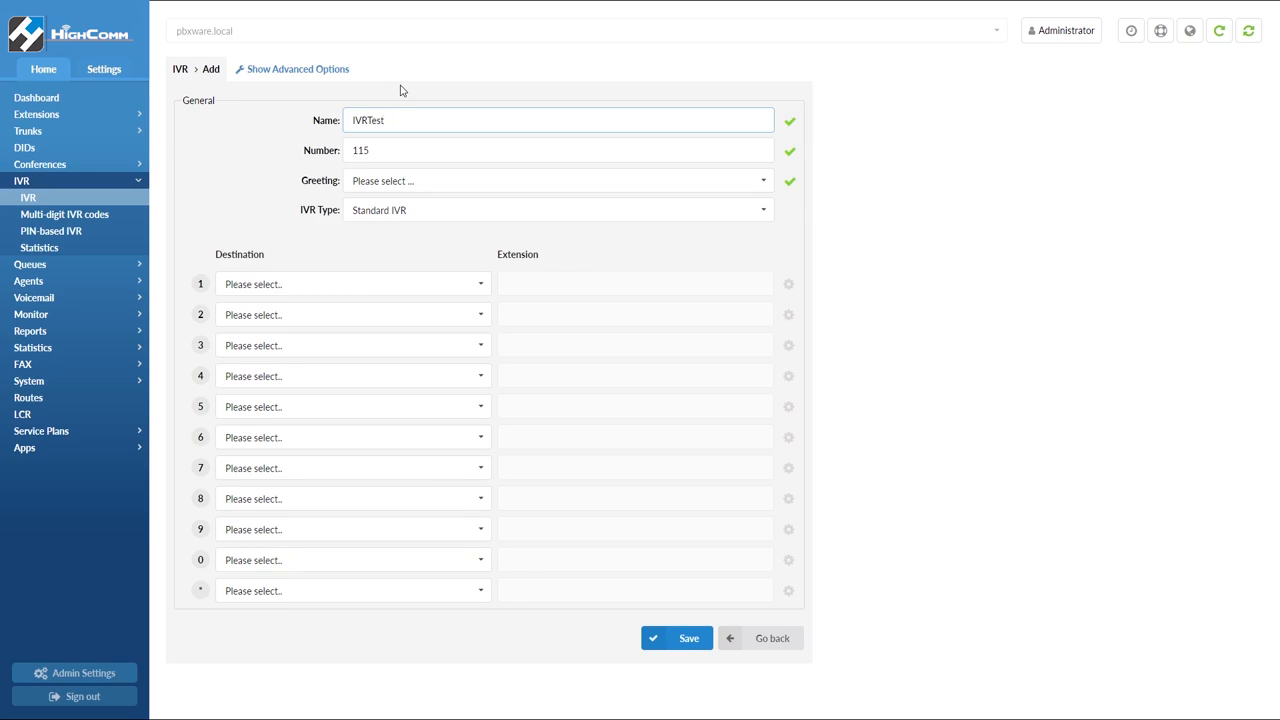
Set the new IVR's number to 801, its greeting to greeting-default-attendant and its type to Standard IVR
drag(392, 149, 325, 150)
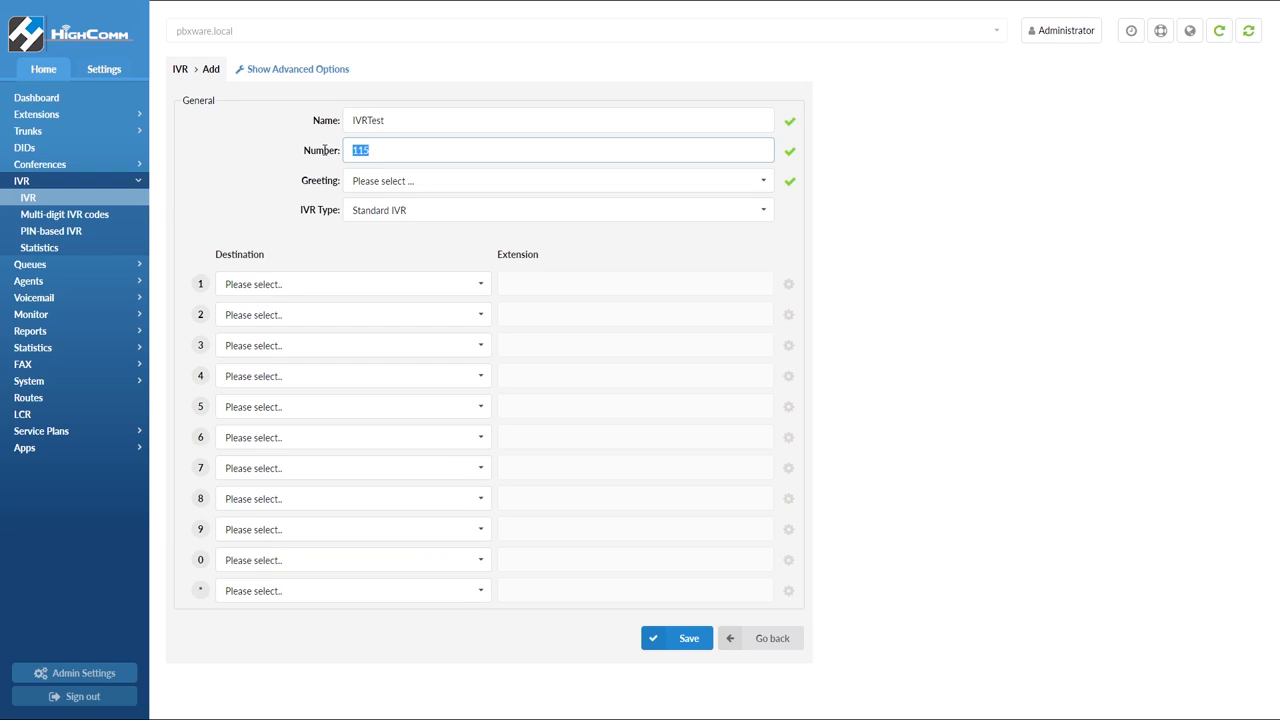
text(801)
click(764, 183)
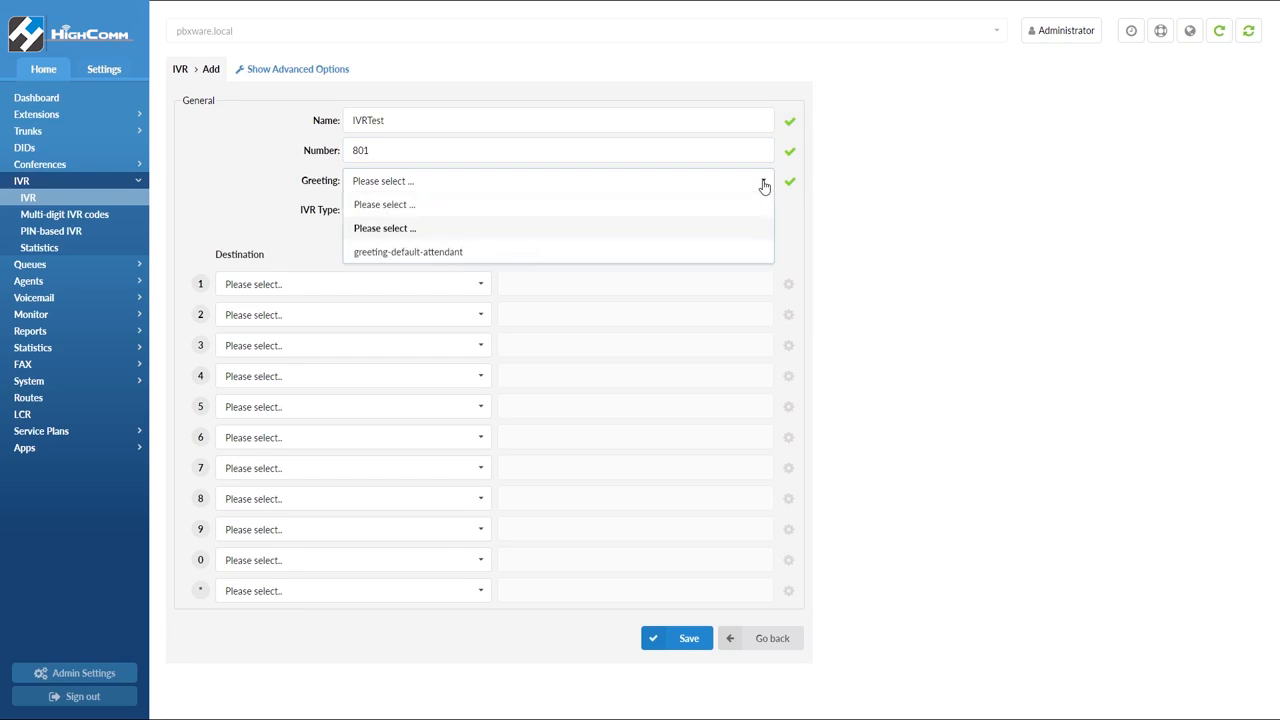
click(718, 256)
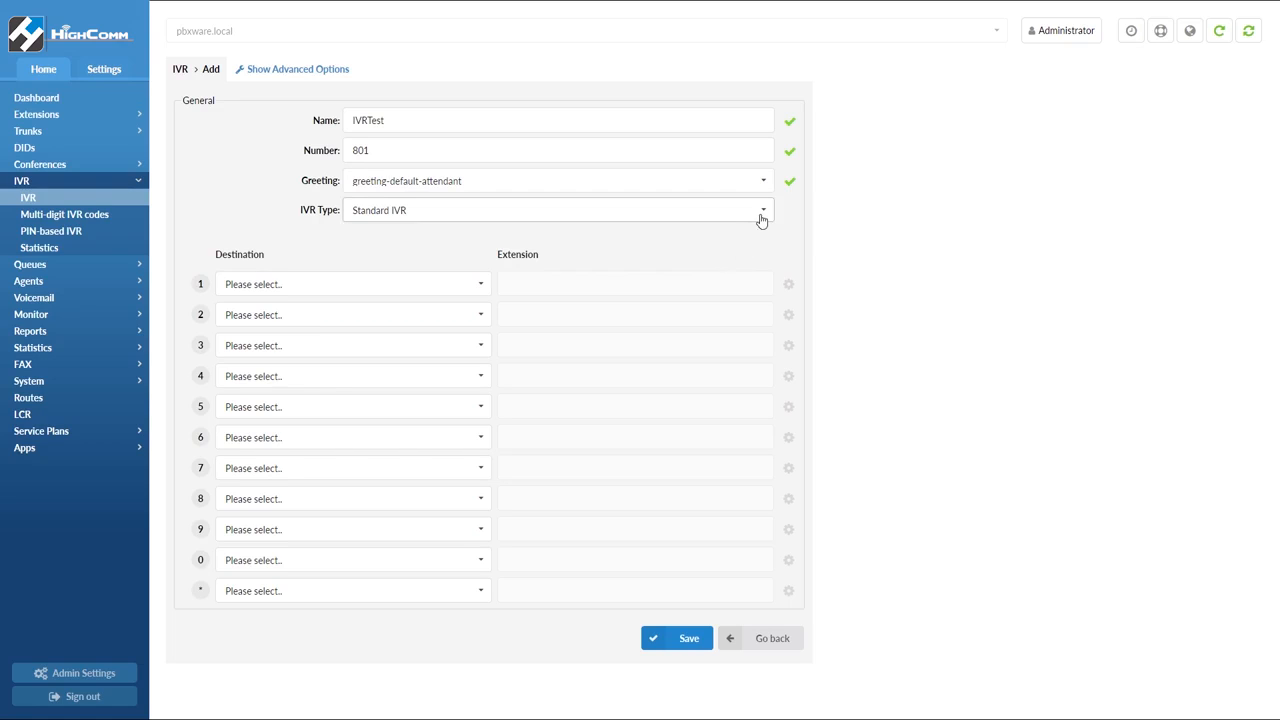
click(763, 213)
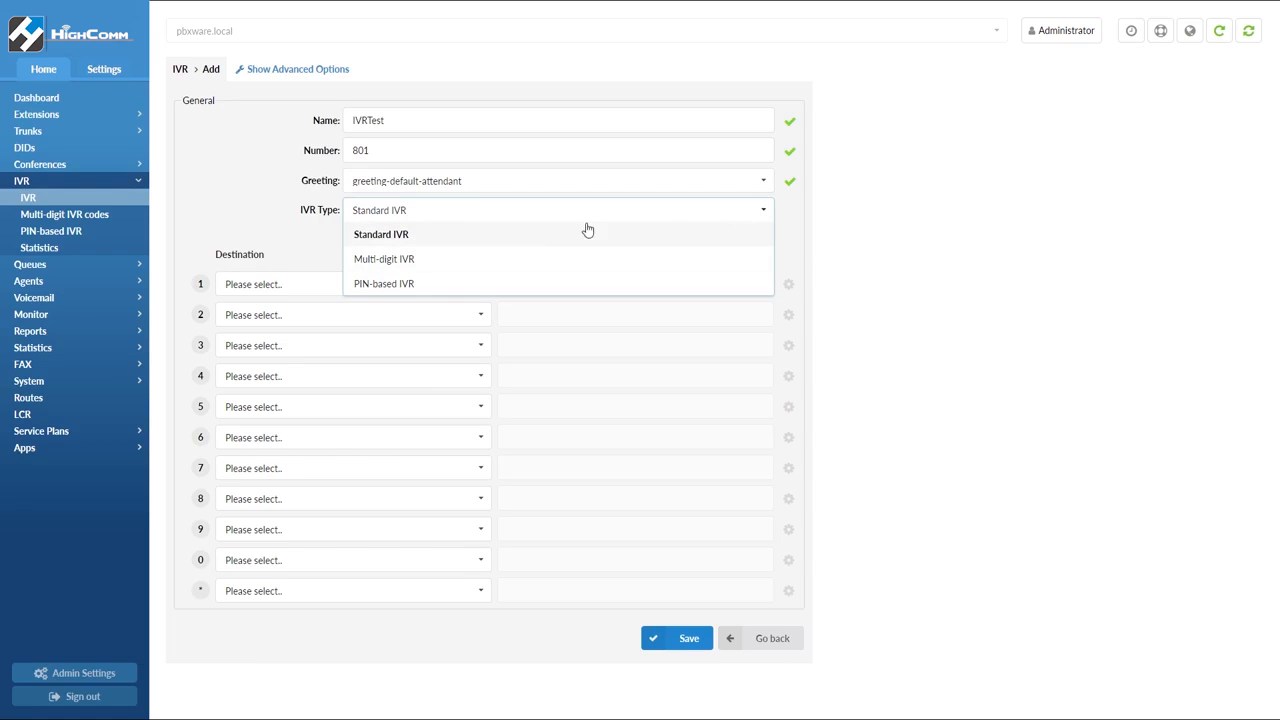
click(464, 237)
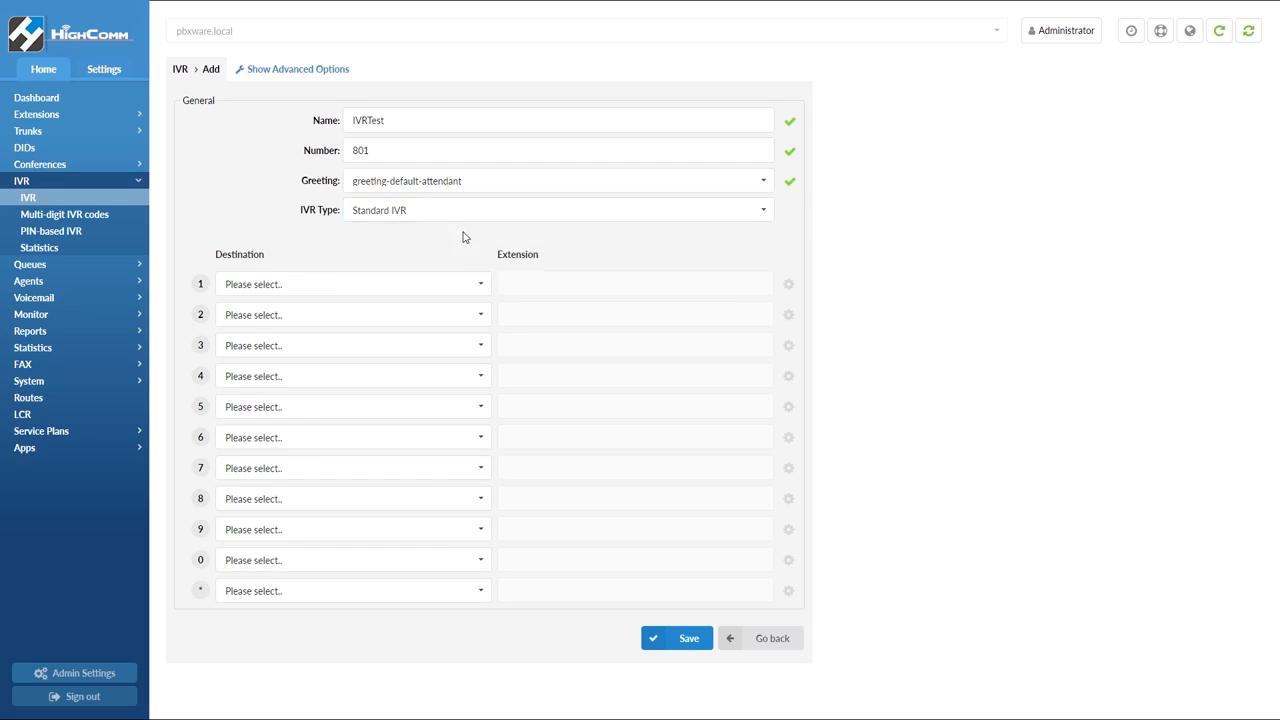
Route IVR option 1 to the 200 Accounting queue and option 2 to the 201 Billing queue
click(478, 286)
click(449, 358)
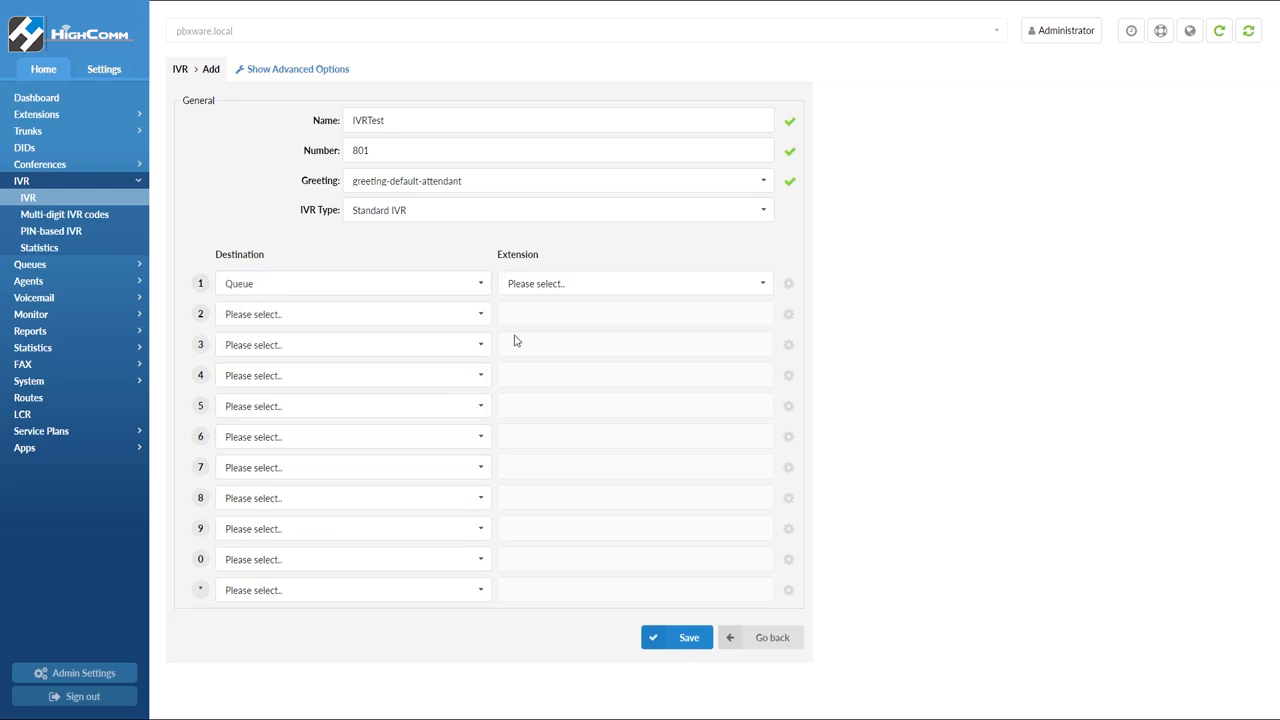
click(732, 285)
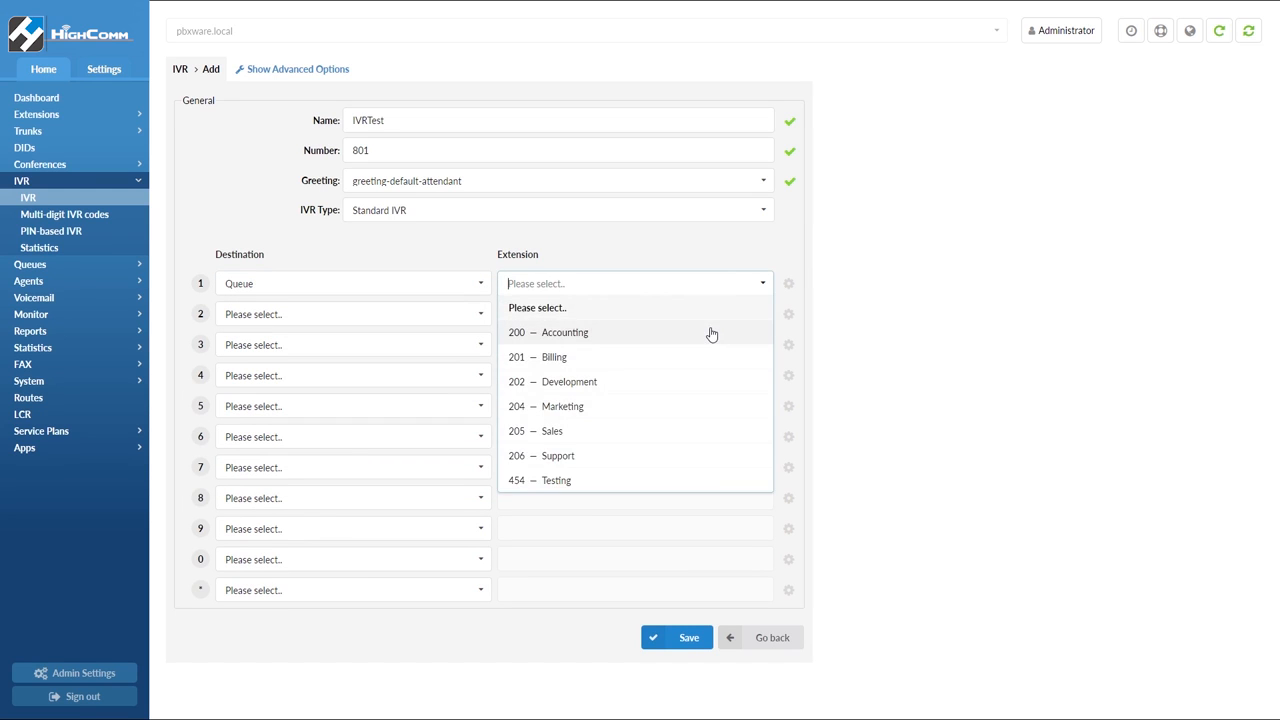
click(711, 332)
click(480, 314)
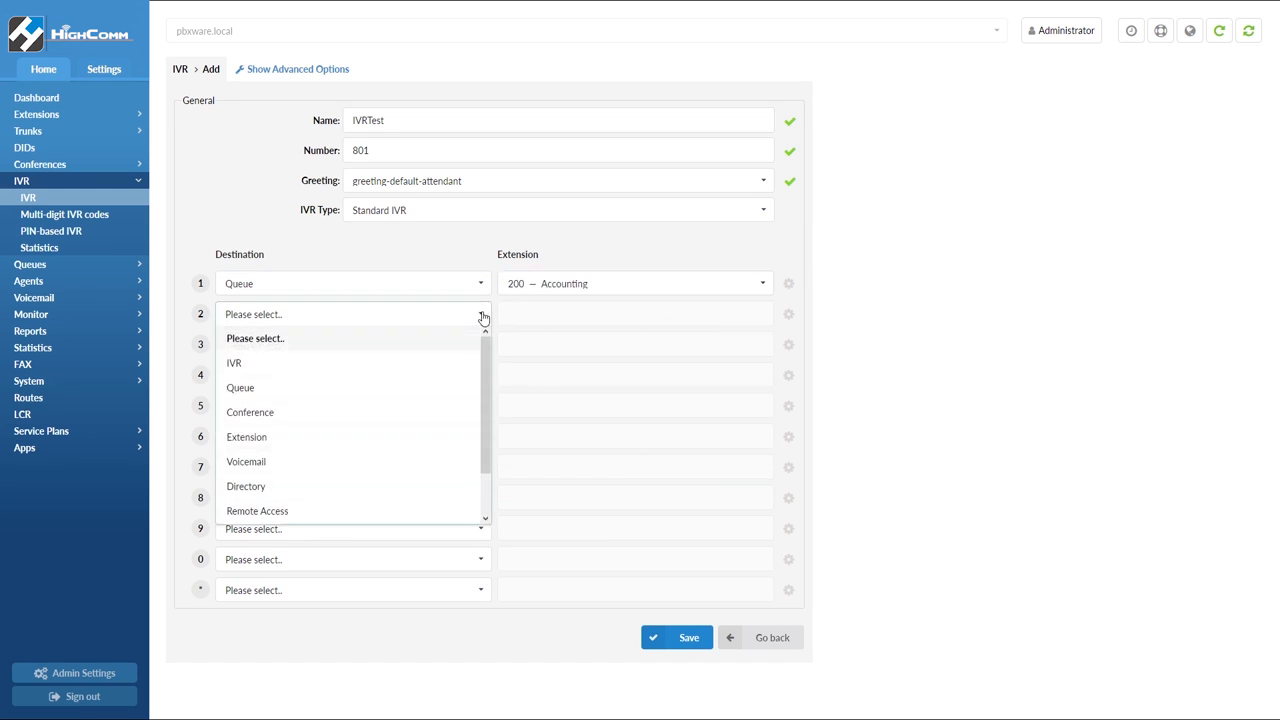
click(457, 388)
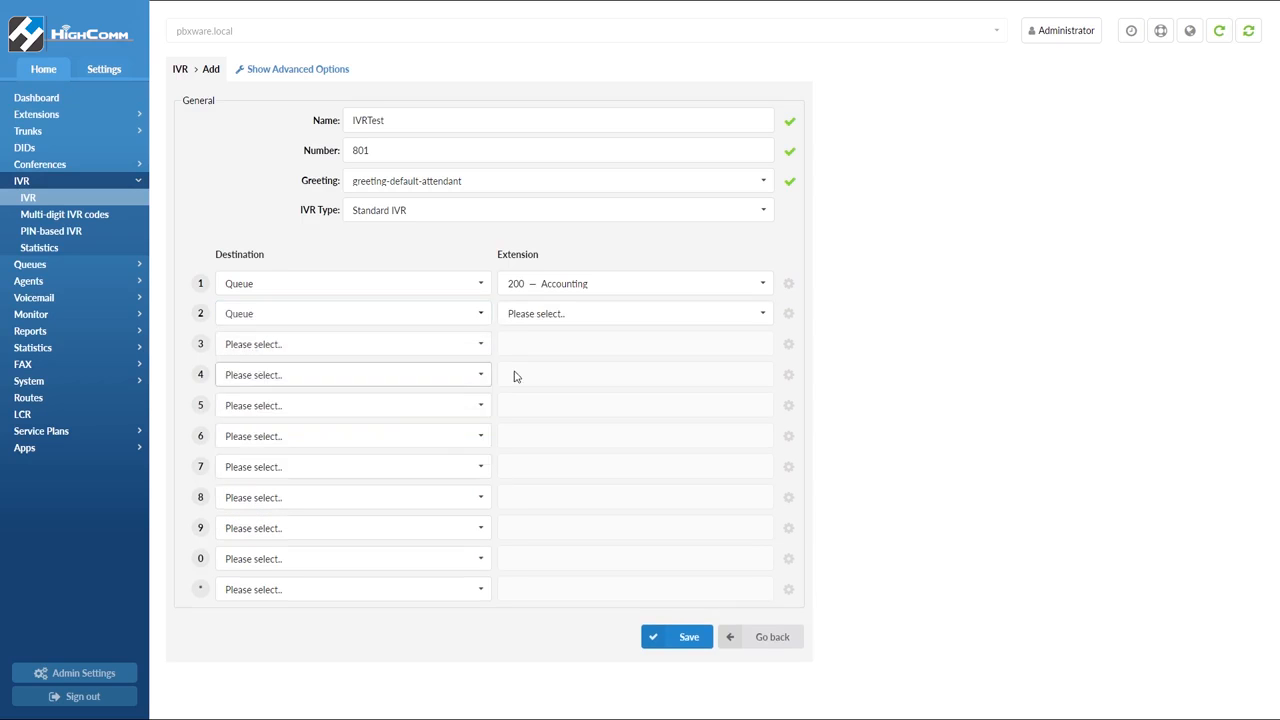
click(765, 316)
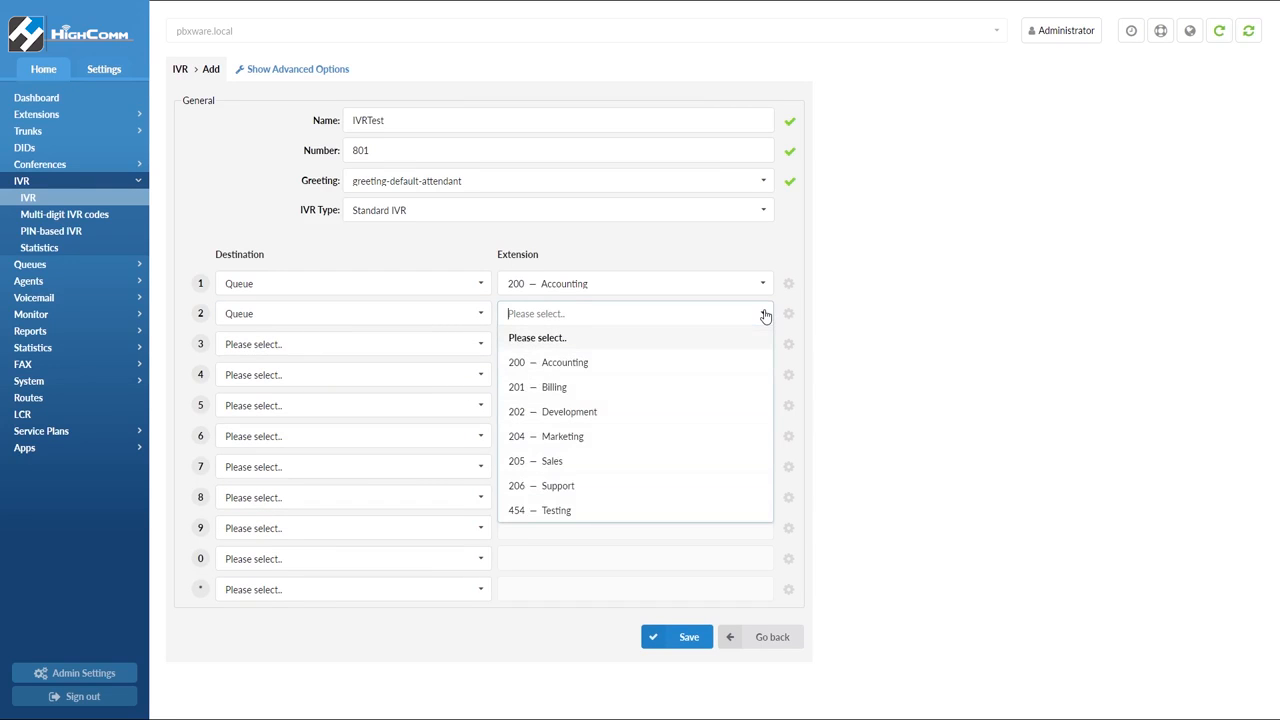
click(688, 399)
Route IVR option 3 to the 205 Sales queue and option 4 to the 206 Support queue
click(482, 349)
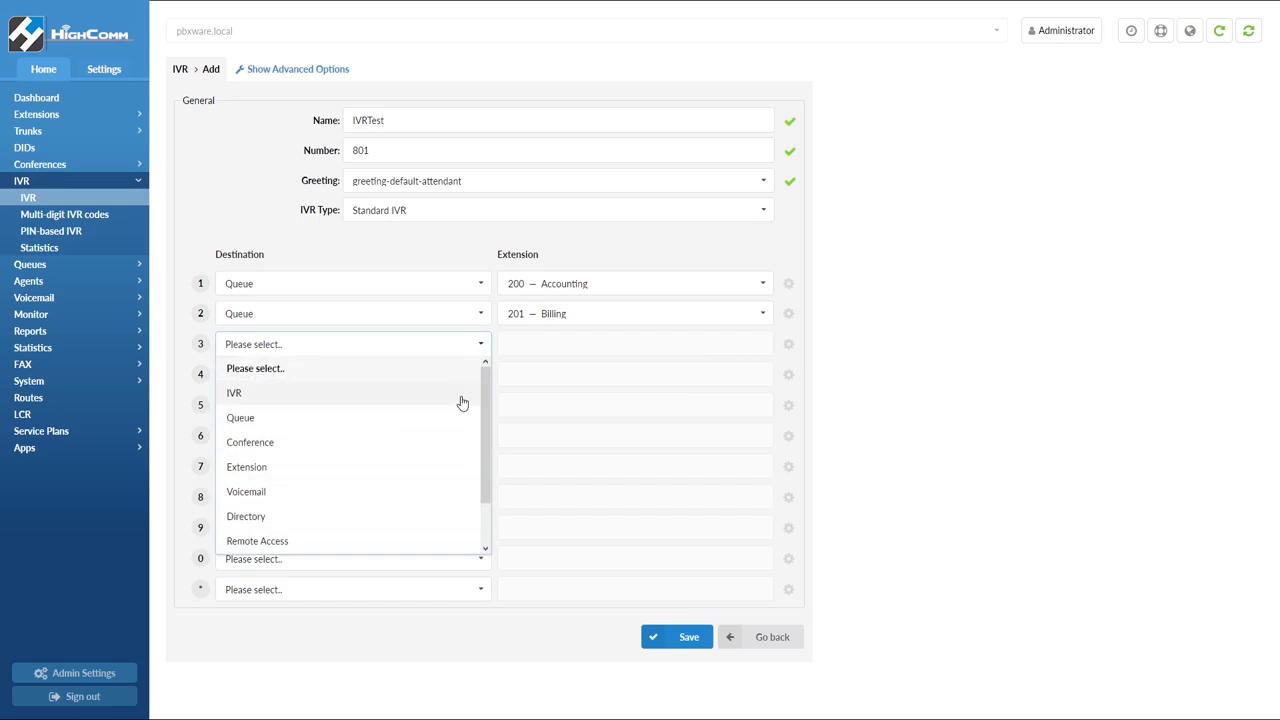
click(450, 424)
click(760, 345)
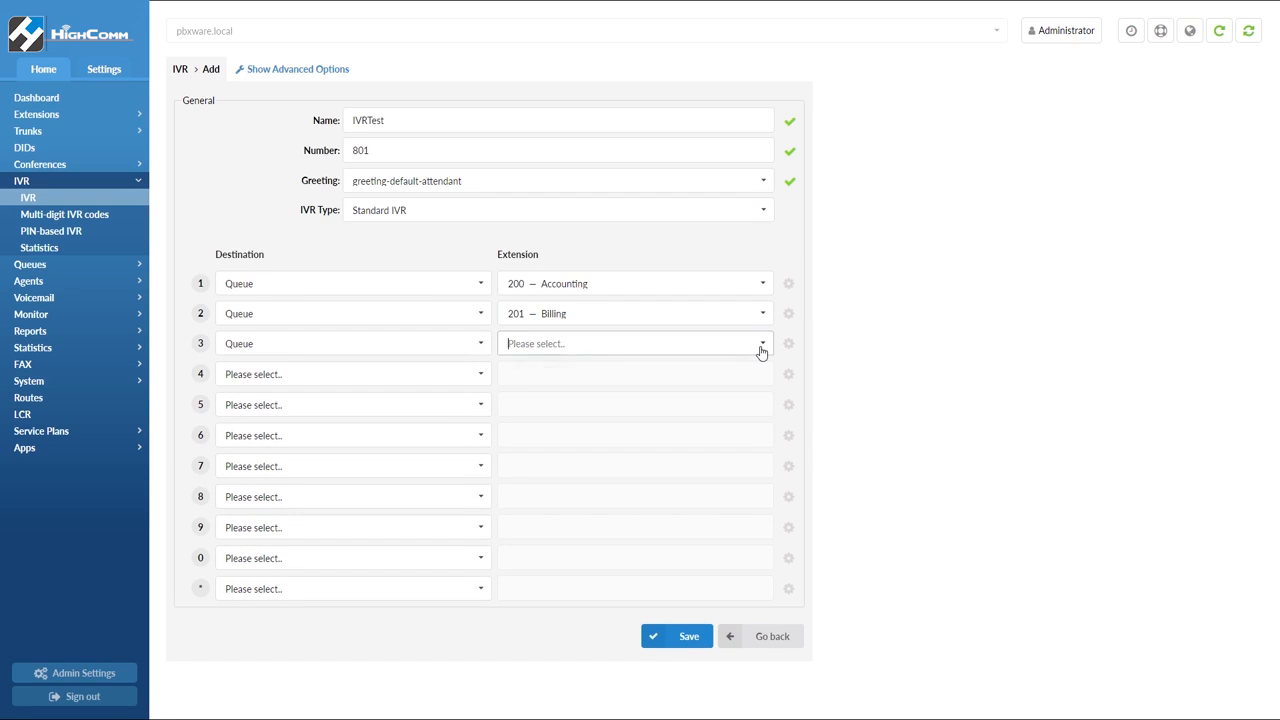
click(597, 491)
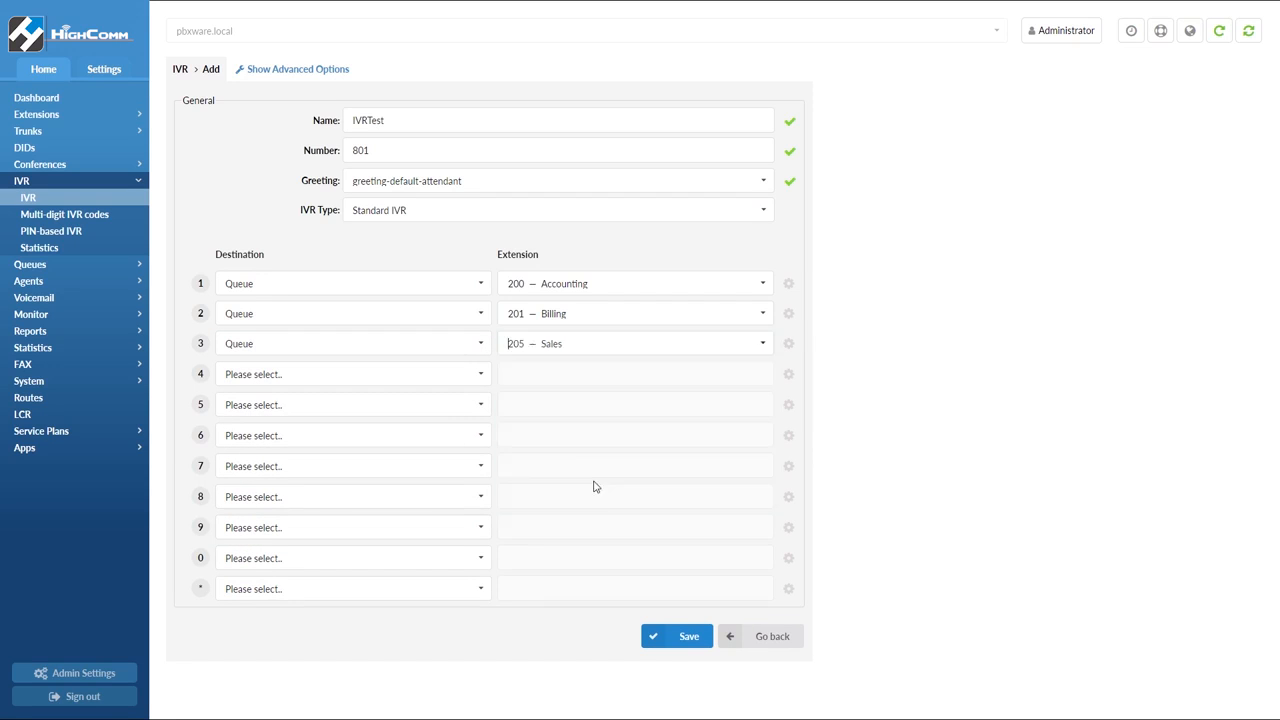
click(482, 378)
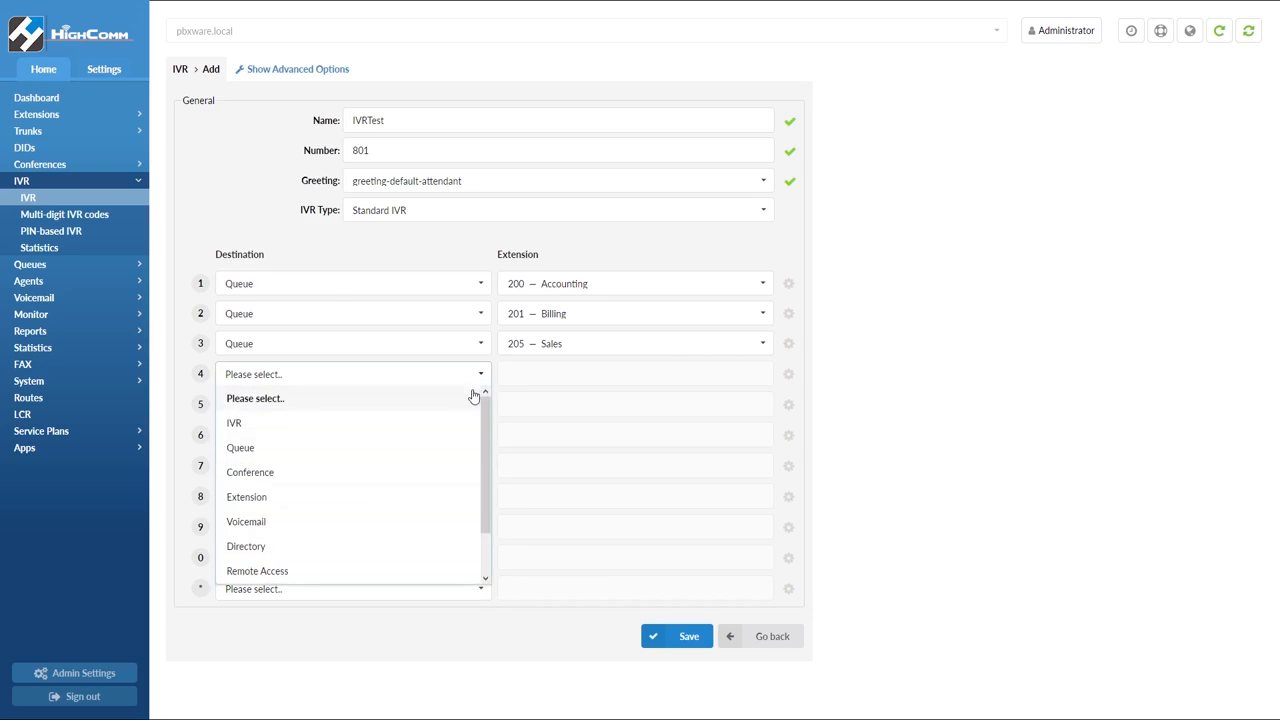
click(443, 451)
click(762, 374)
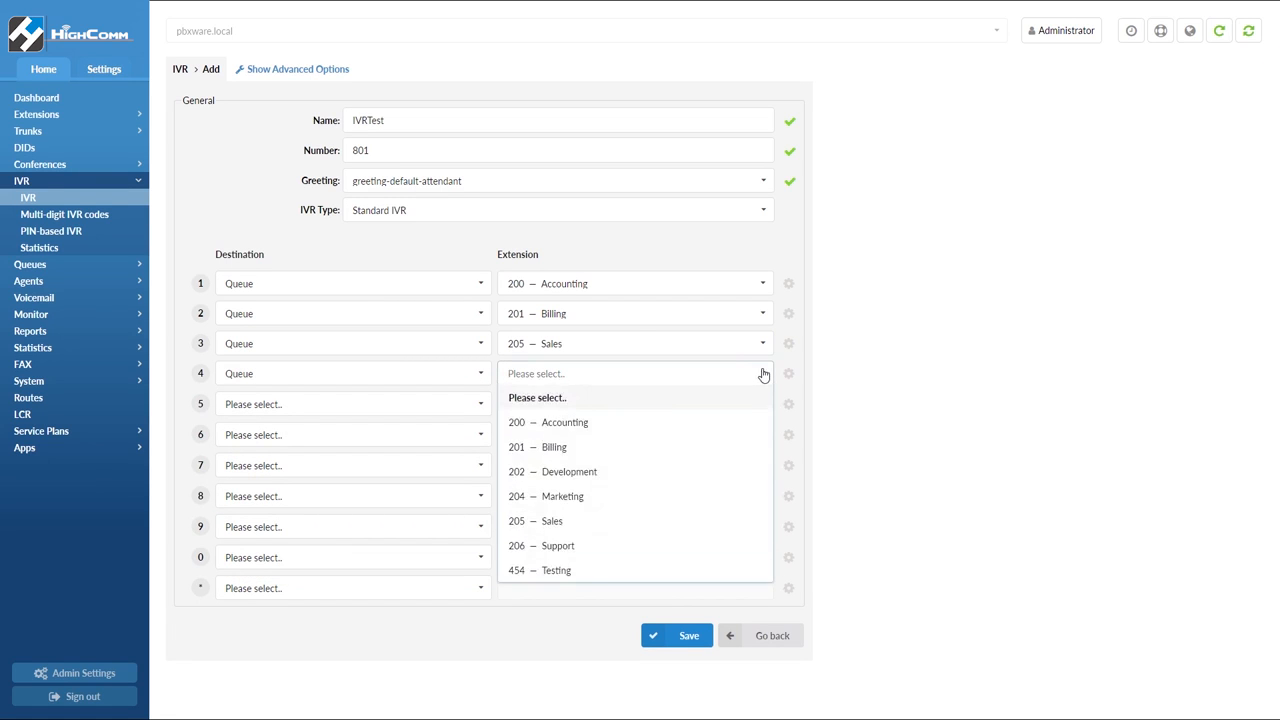
click(603, 545)
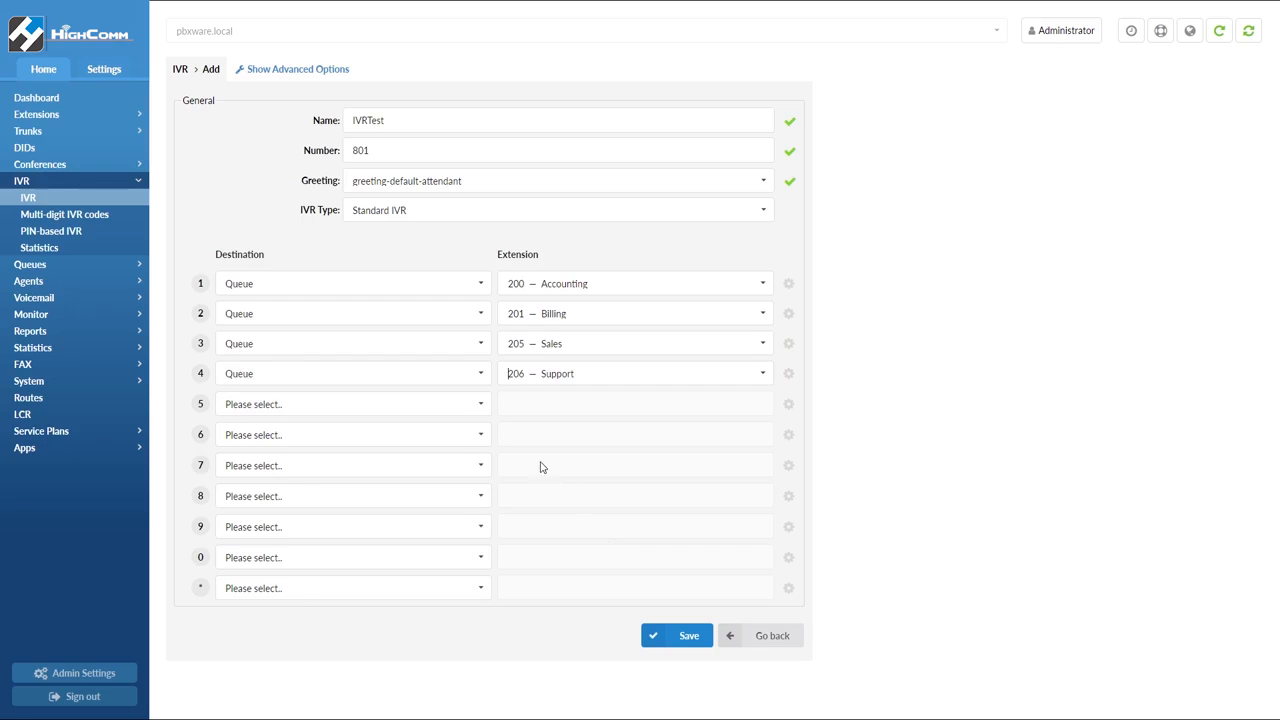
Route IVR option 5 to extension 105
click(481, 404)
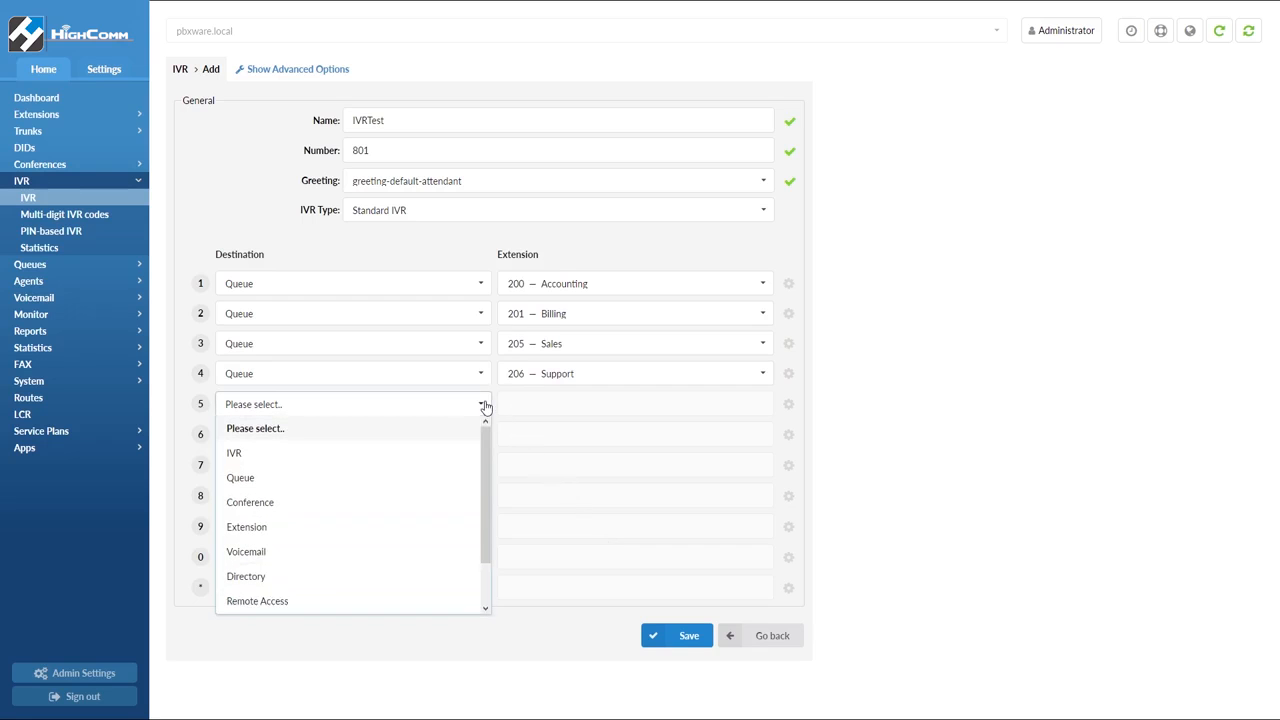
click(434, 526)
click(763, 404)
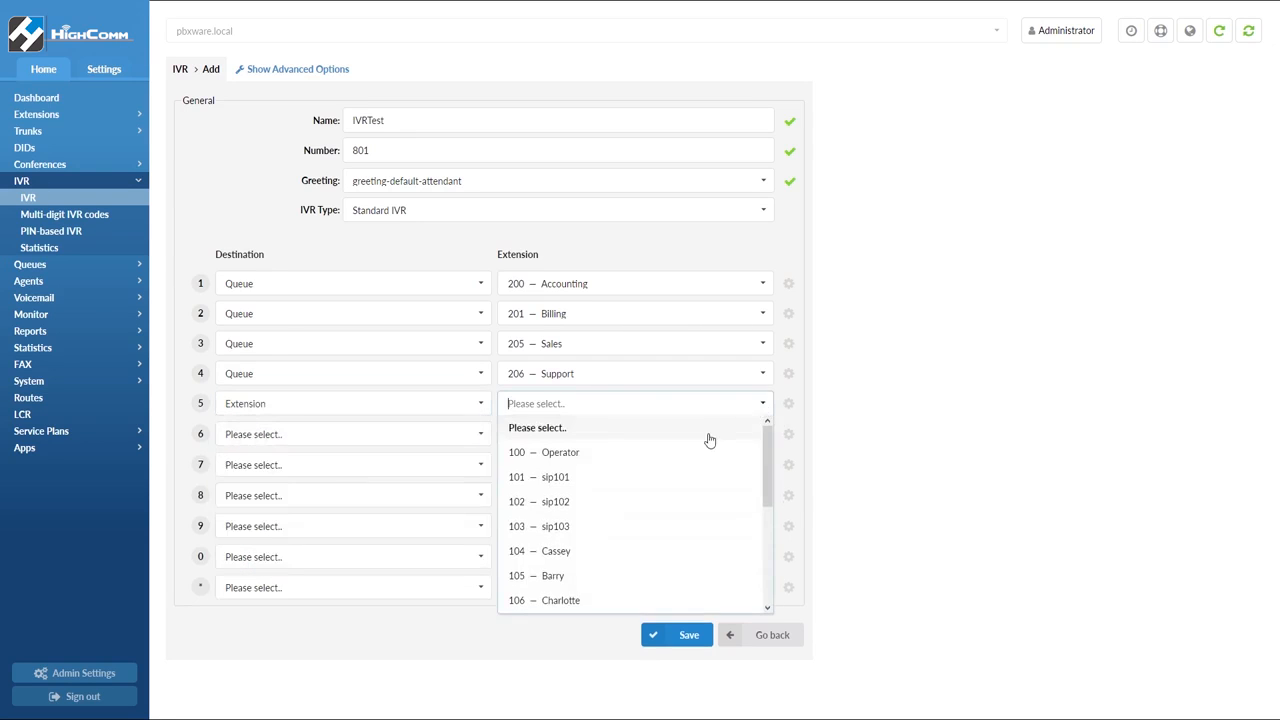
click(634, 580)
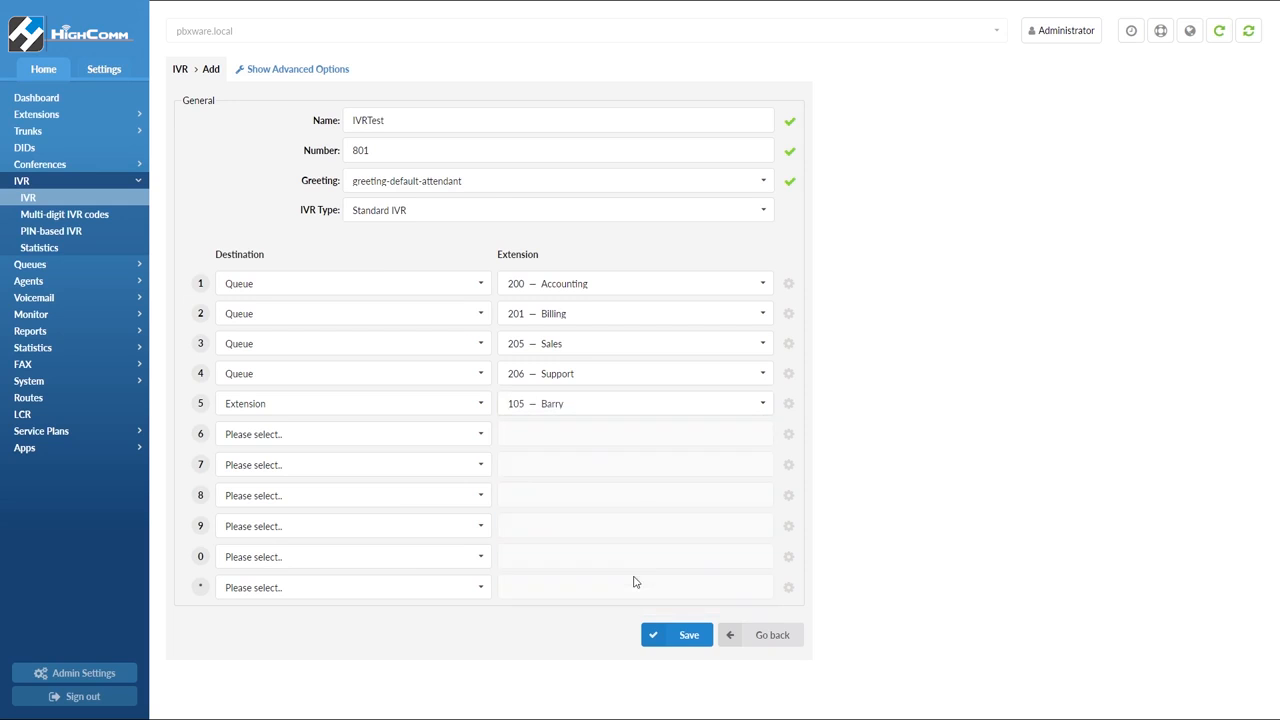
Reveal the IVR's advanced options and enter a FAX e-mail address
click(295, 70)
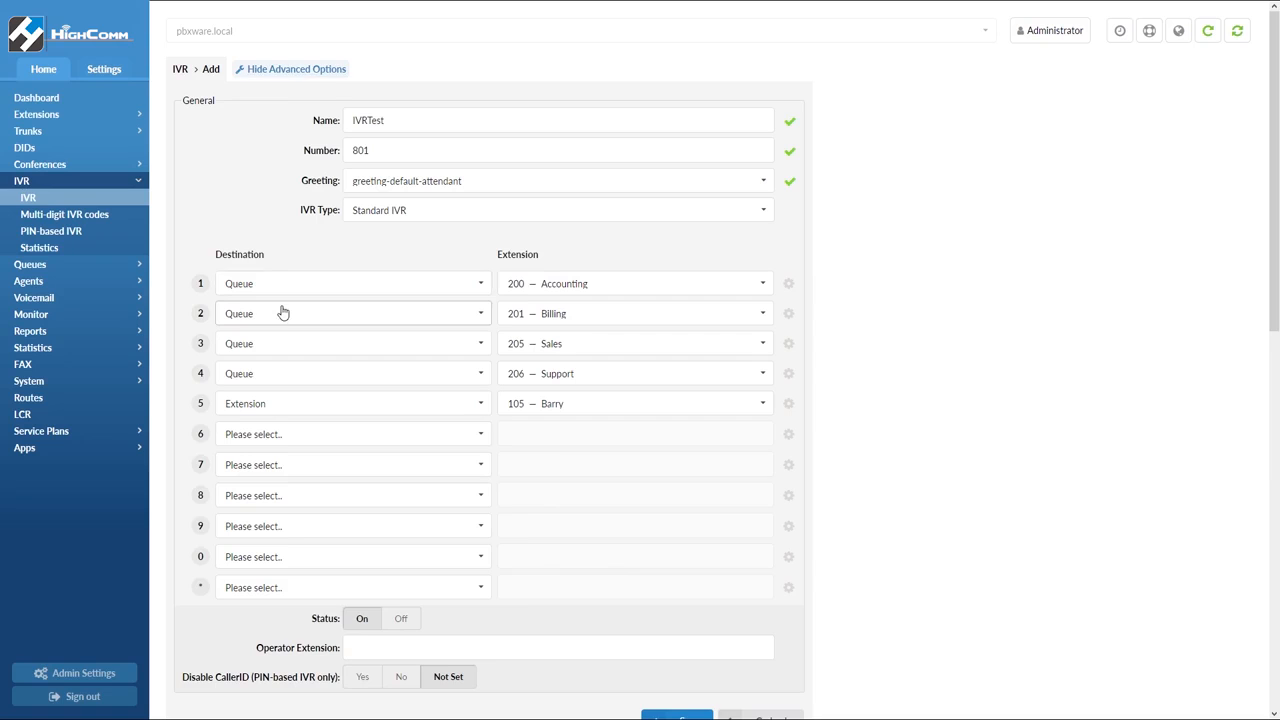
scroll(283, 311, down, 2)
scroll(283, 313, down, 3)
scroll(283, 312, down, 1)
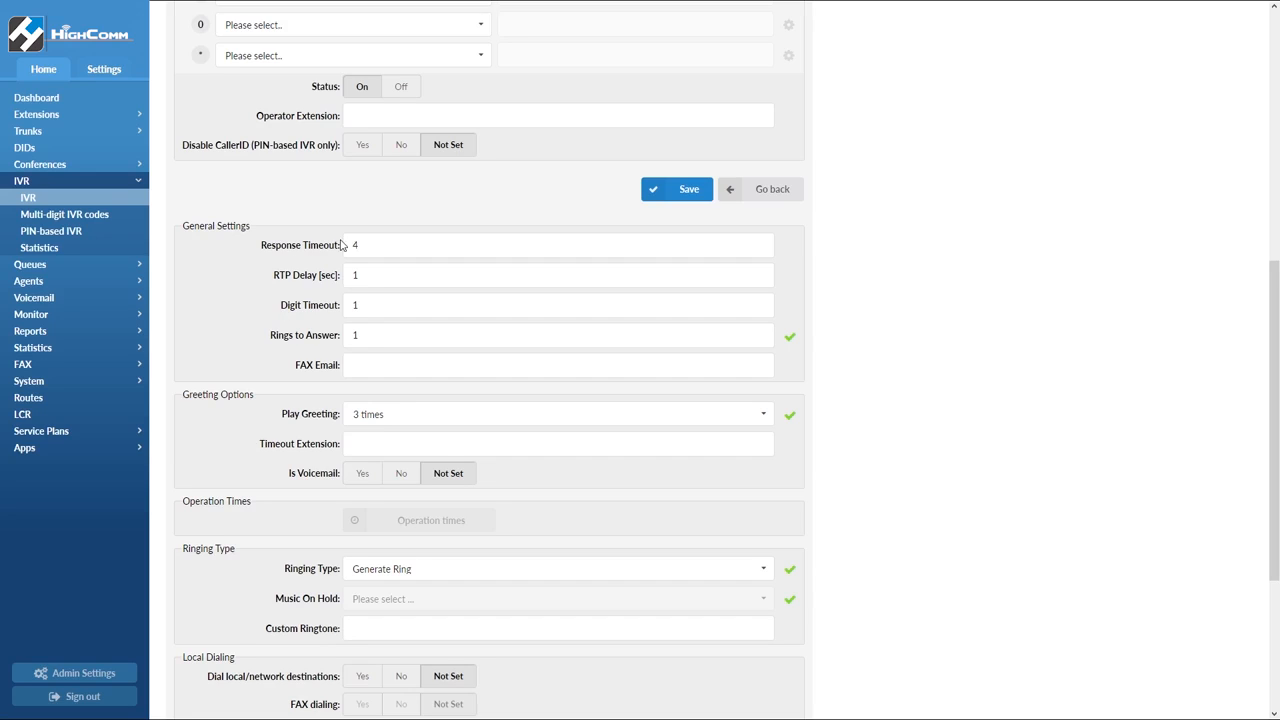
click(379, 370)
text(test@e)
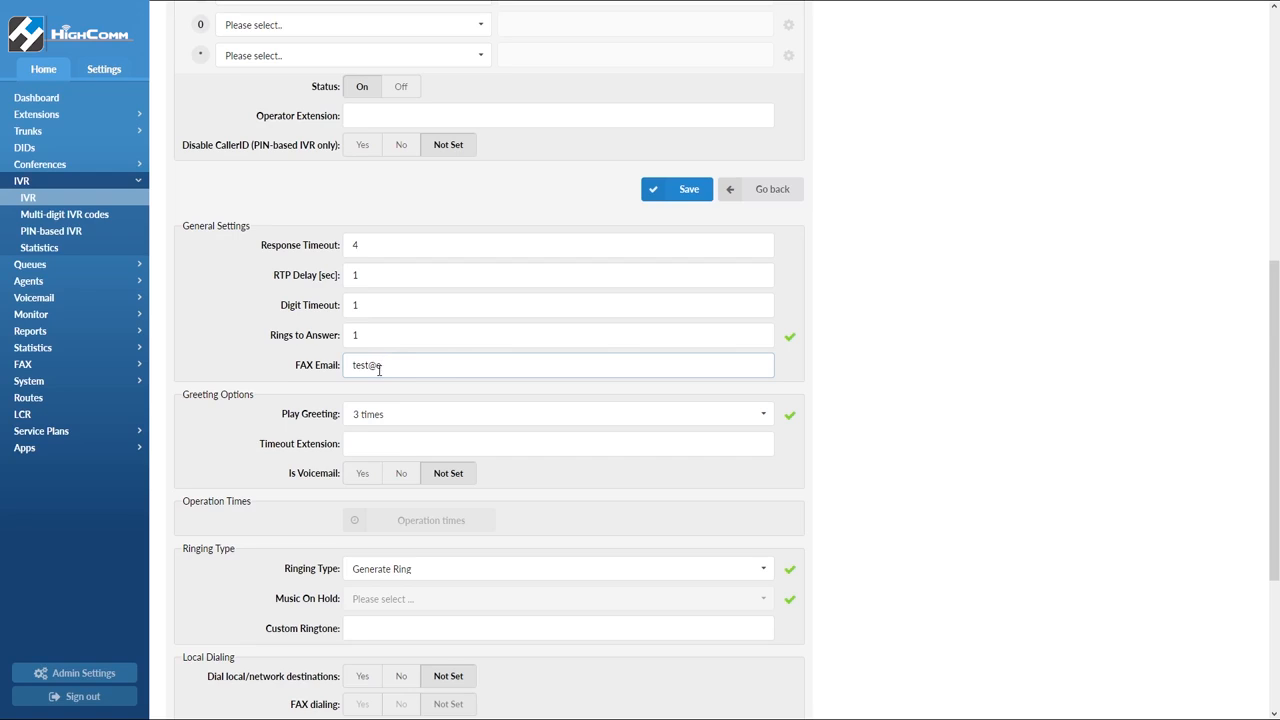
text(xample.com)
scroll(392, 404, down, 1)
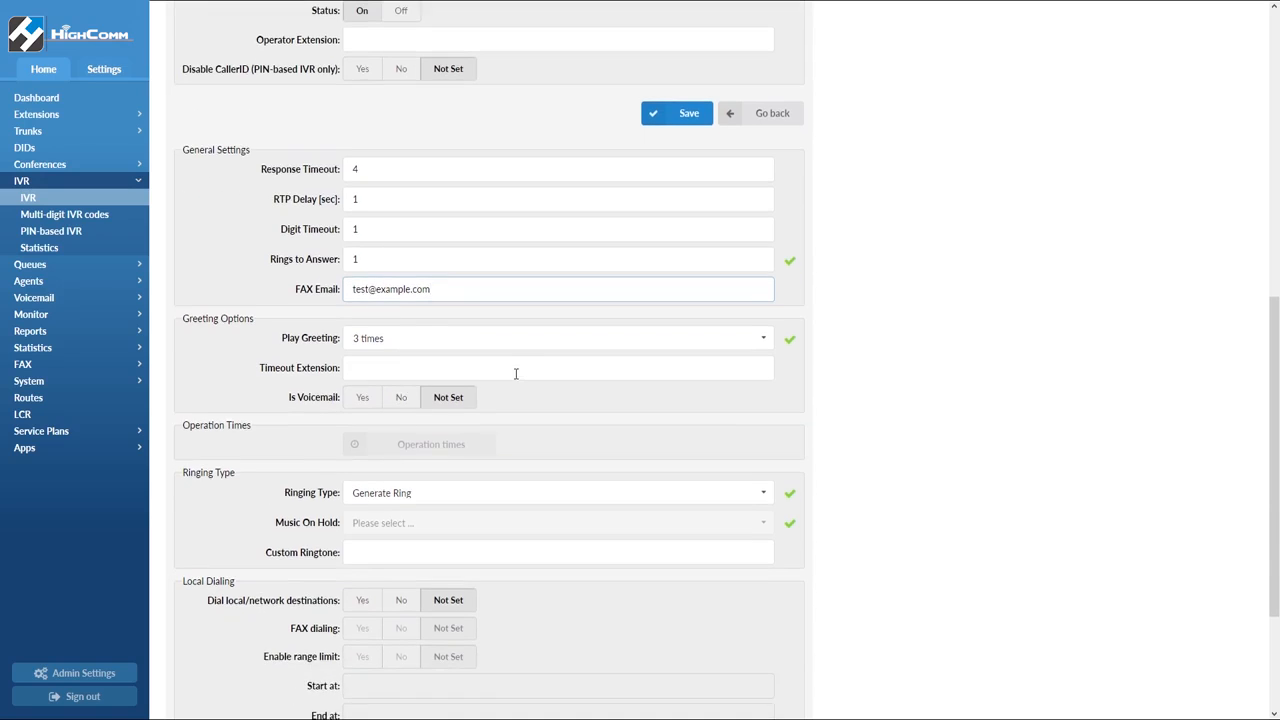
Set Account access only, Dial local/network destinations, FAX dialing and Enable range limit to Yes
scroll(516, 374, down, 3)
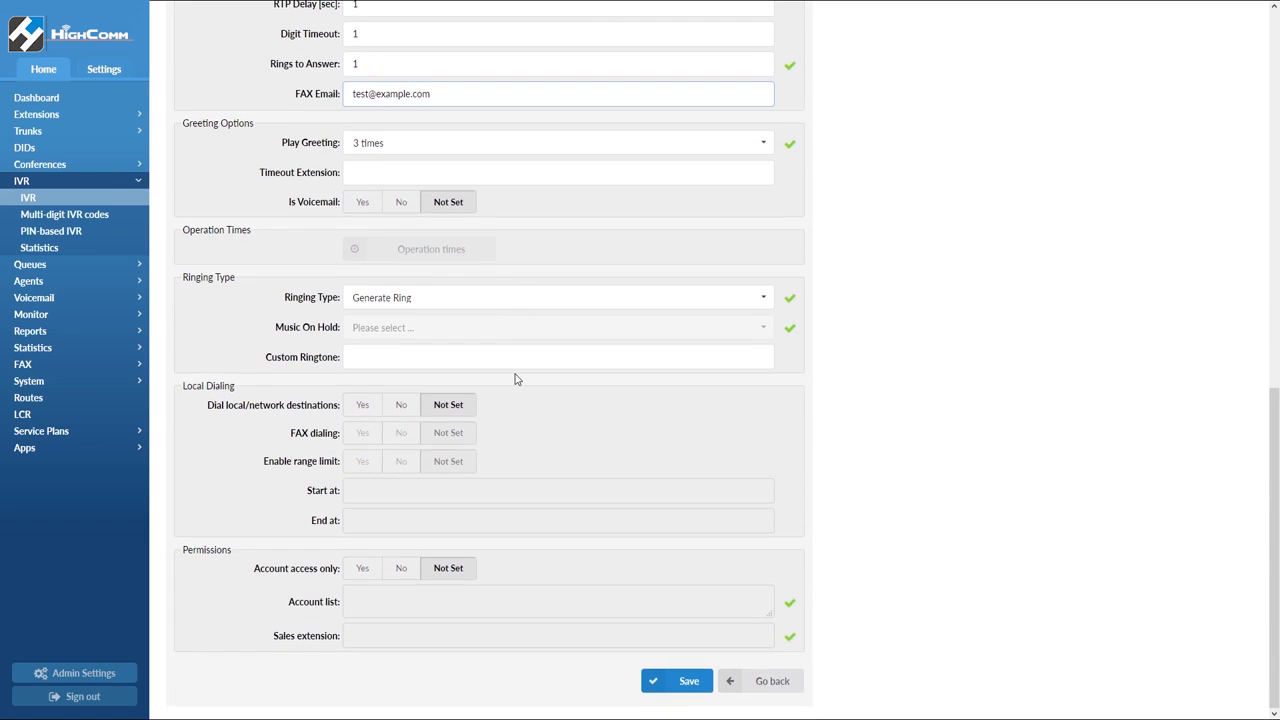
click(370, 568)
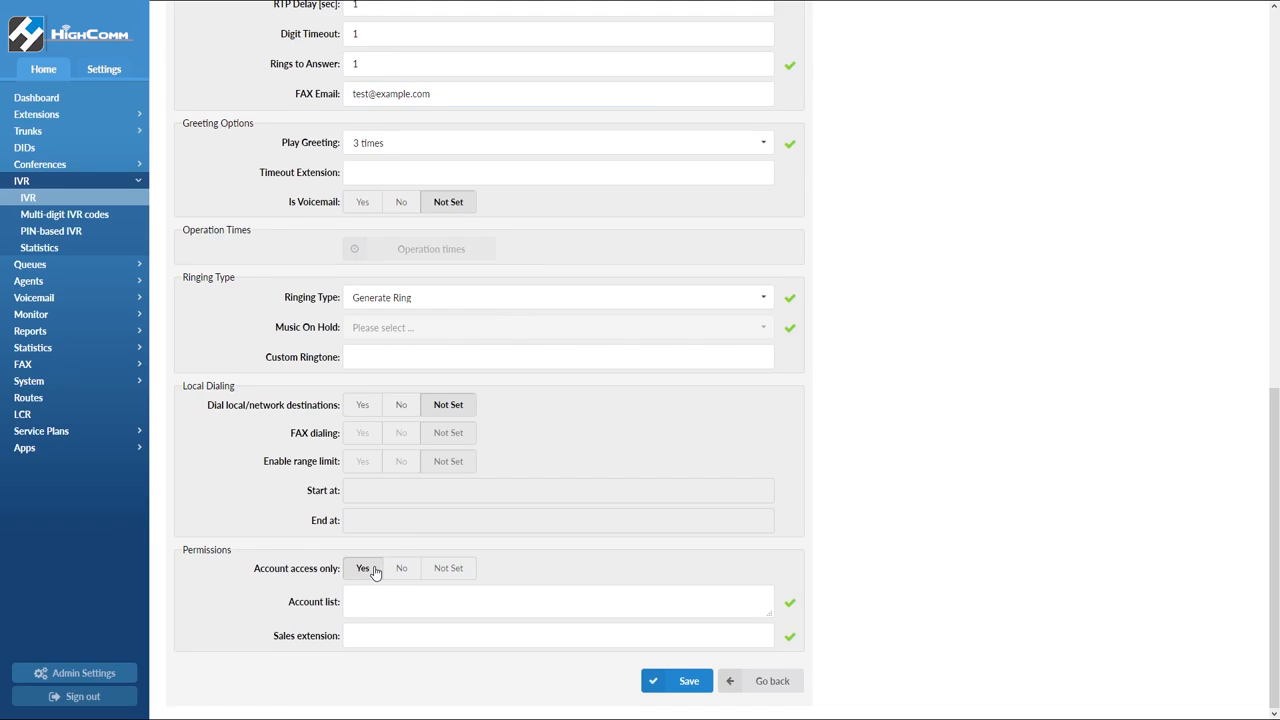
click(369, 406)
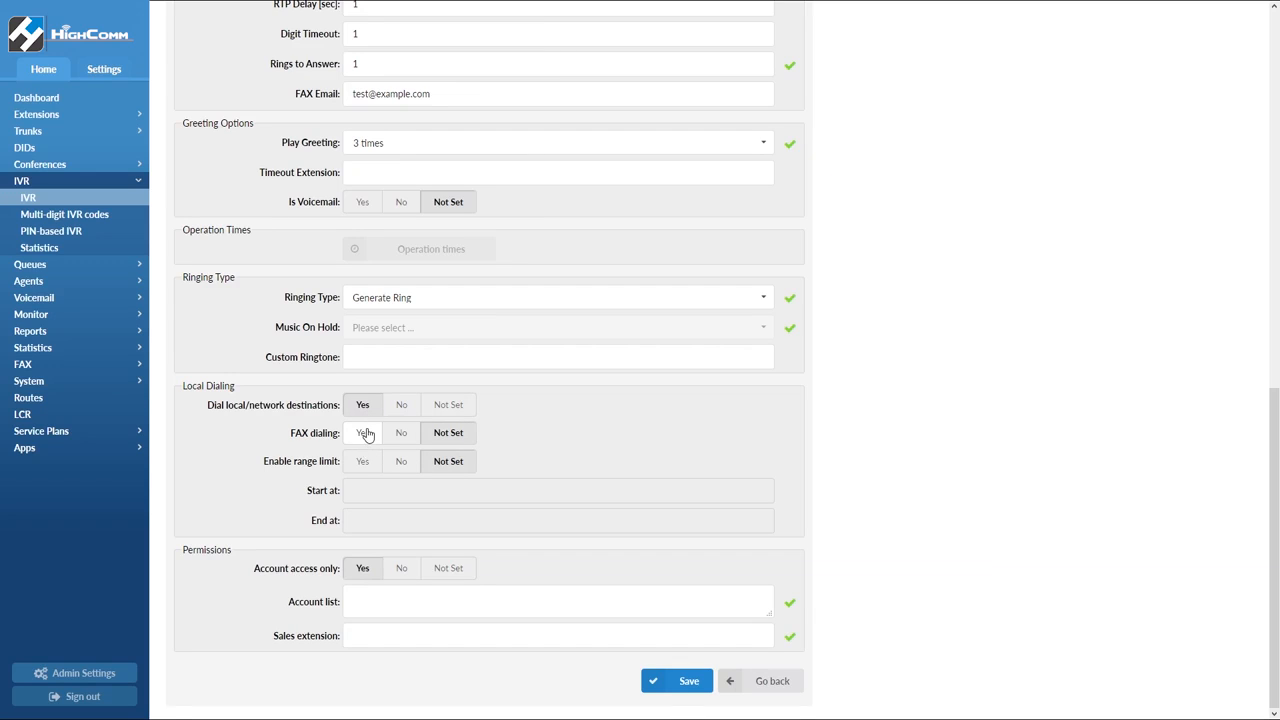
click(366, 433)
click(366, 462)
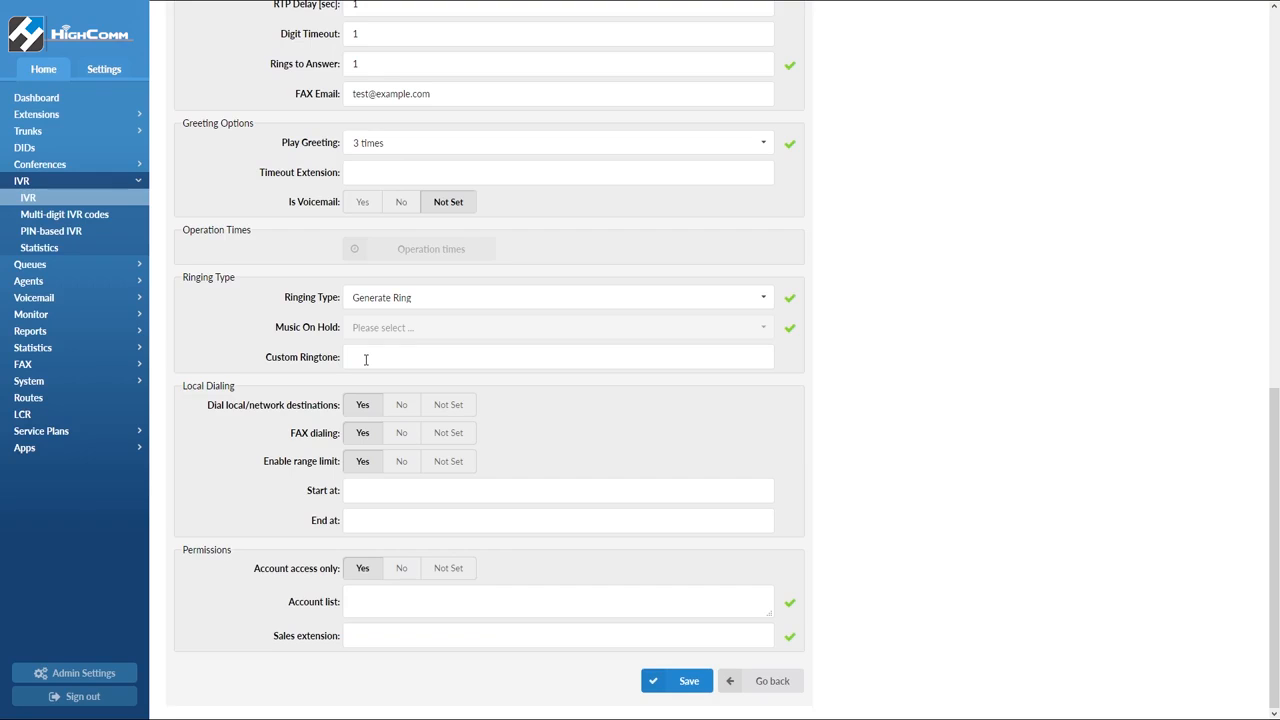
Open IVR statistics and add the IVR Calls, IVR Calls per Called Number and IVR Calls per option reports
click(88, 250)
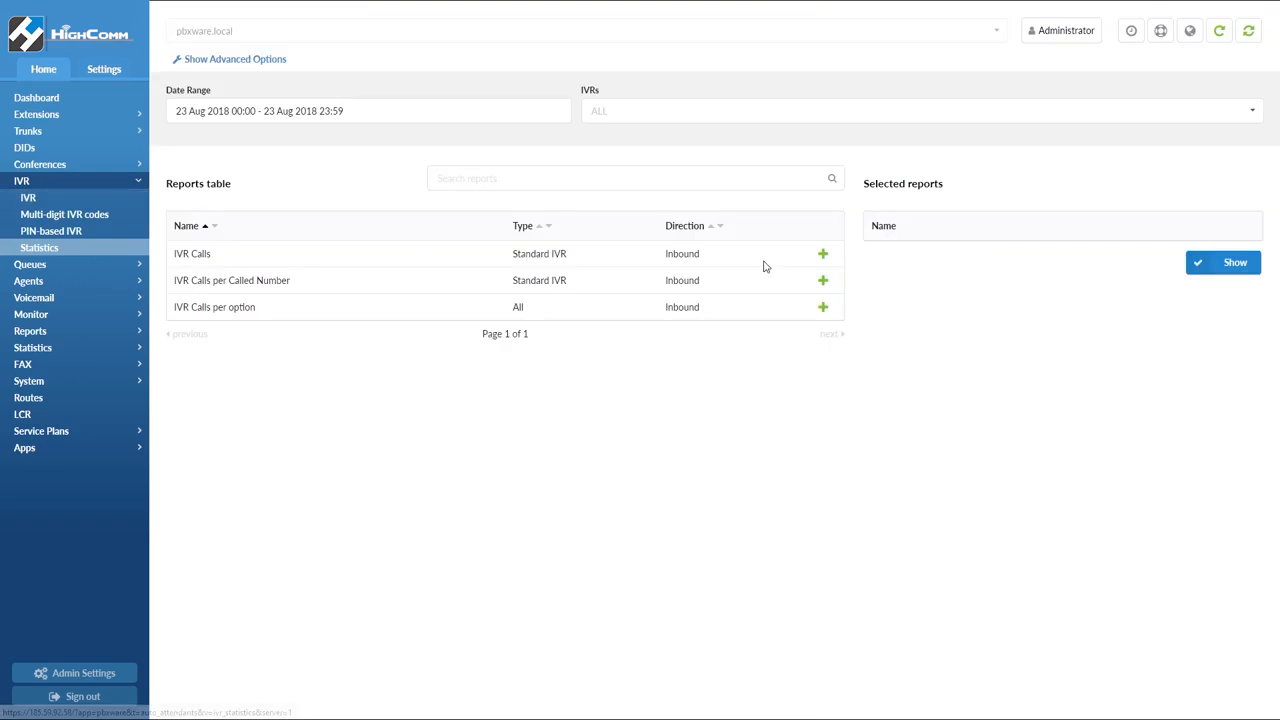
click(822, 256)
click(823, 281)
click(823, 307)
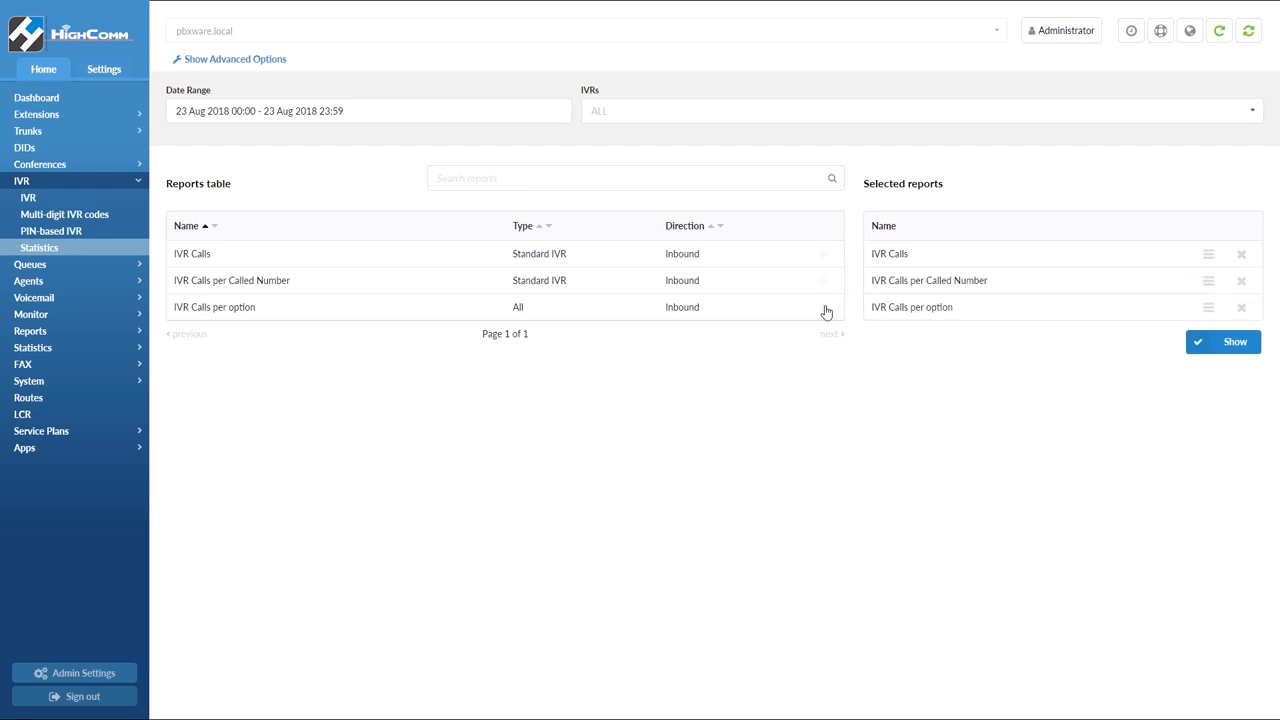
Open the date range picker and pick 1 August 2018 as the start date
click(499, 115)
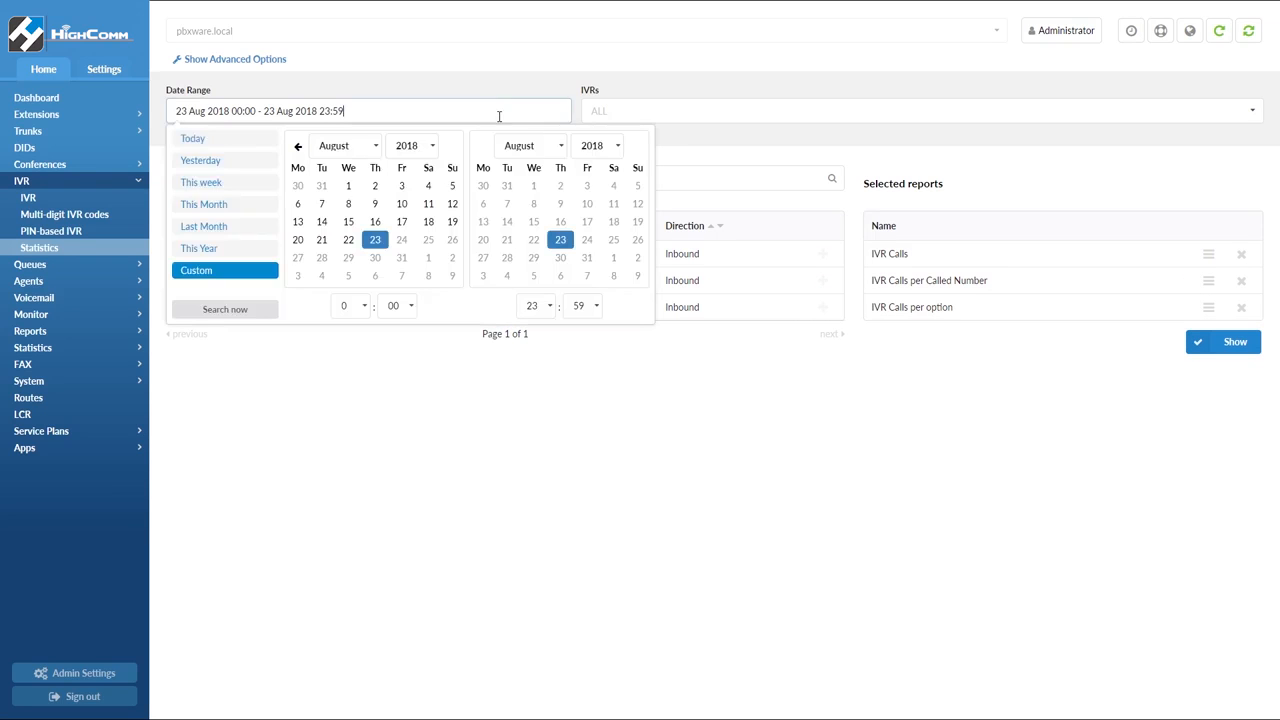
click(348, 187)
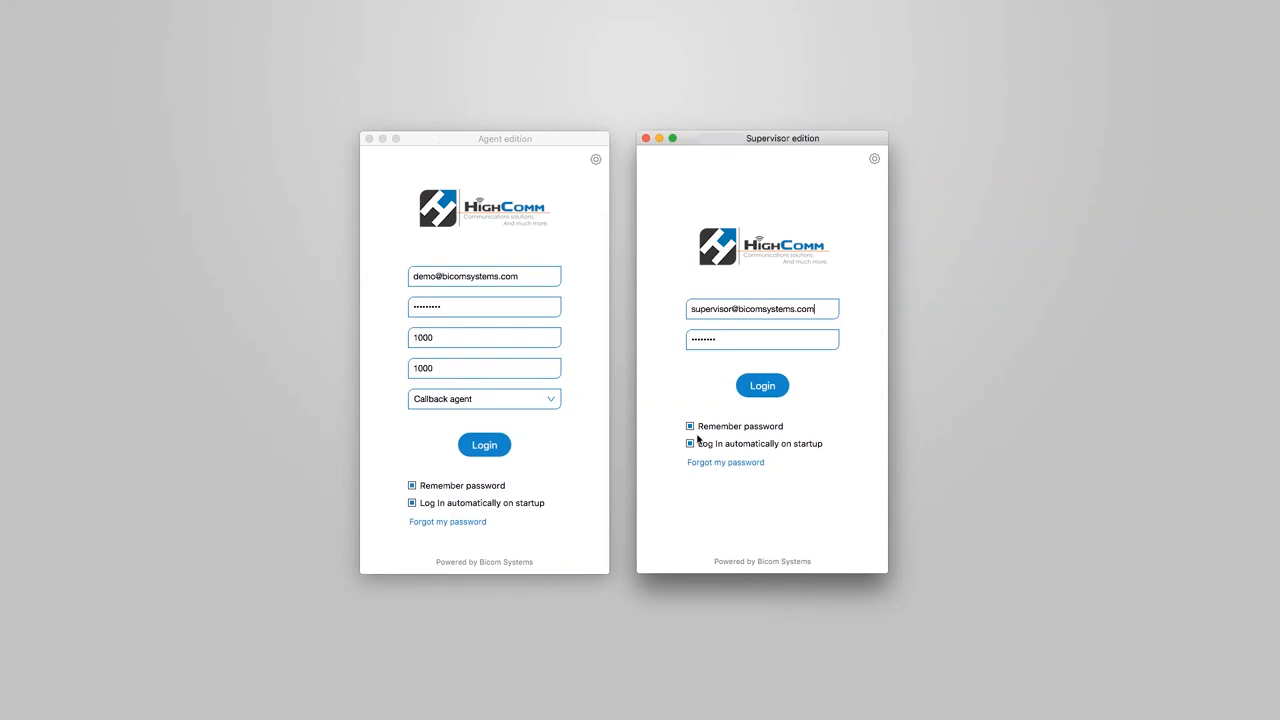
Switch to the desktop client, close the Supervisor edition window and log in to the Agent edition as a Callback agent
drag(816, 310, 688, 341)
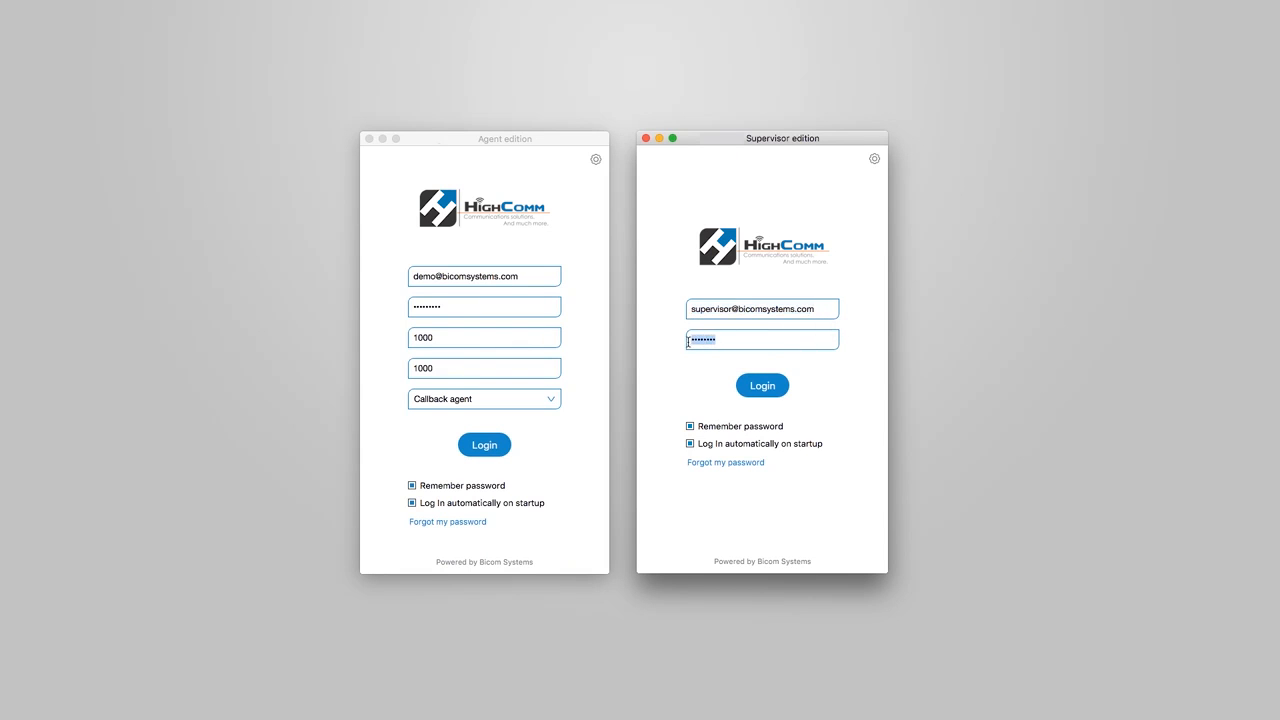
click(660, 143)
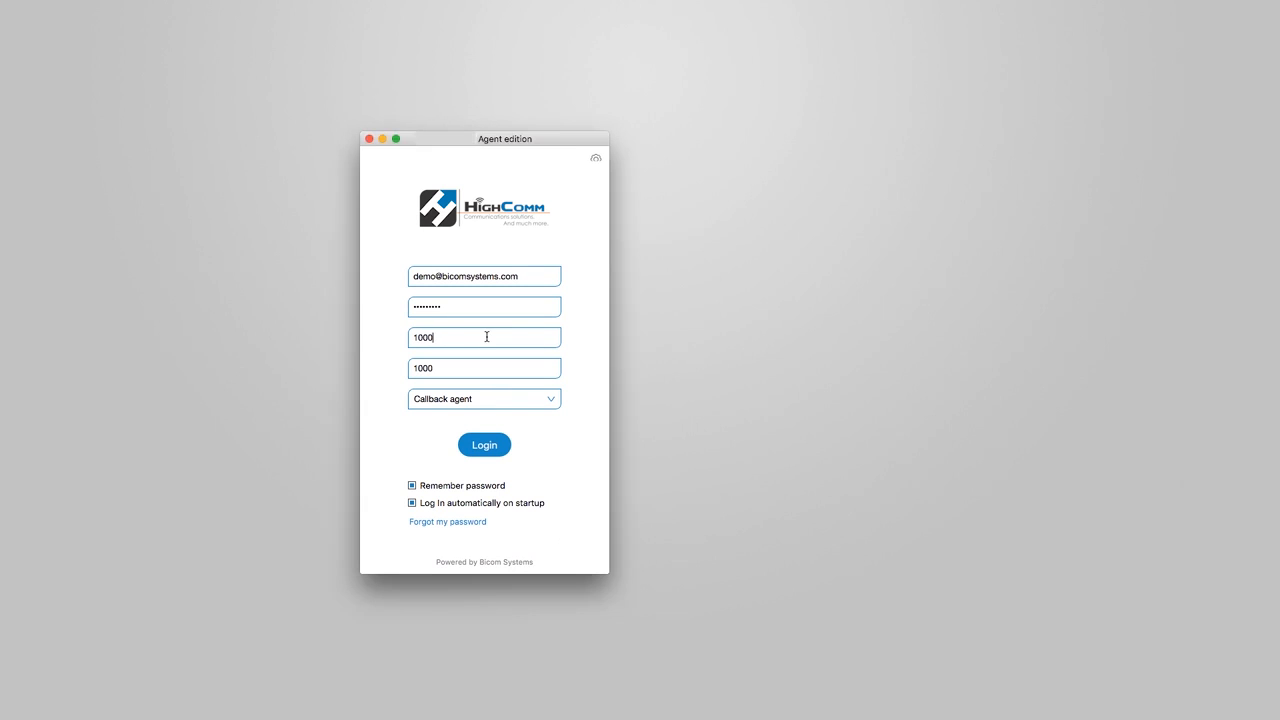
click(491, 367)
click(539, 396)
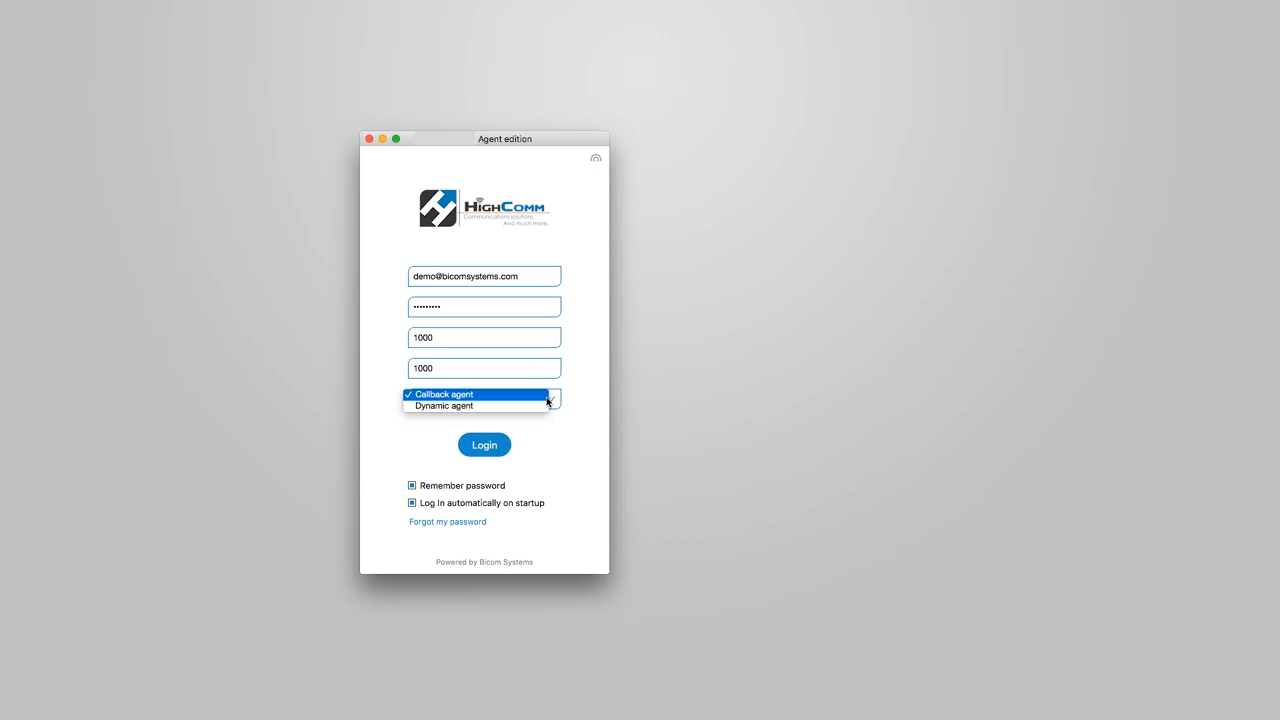
click(534, 396)
click(503, 443)
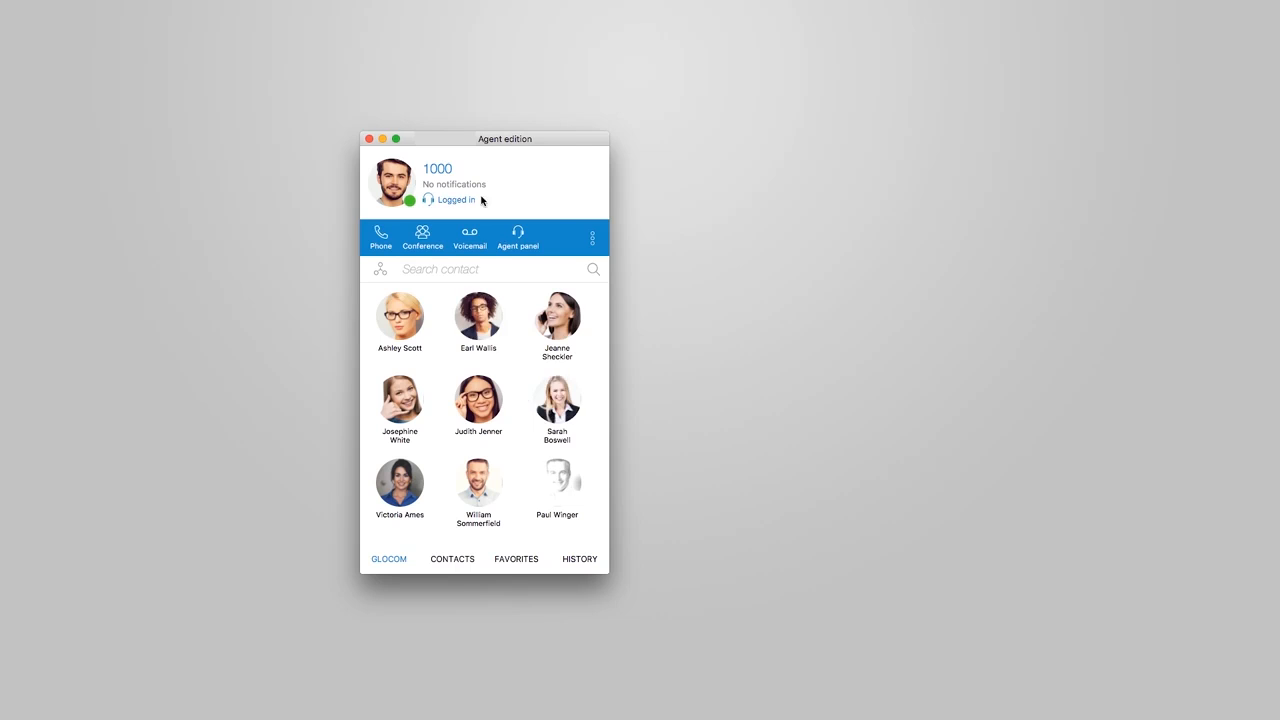
Open the agent status menu and review its login, logoff and pause options
click(466, 203)
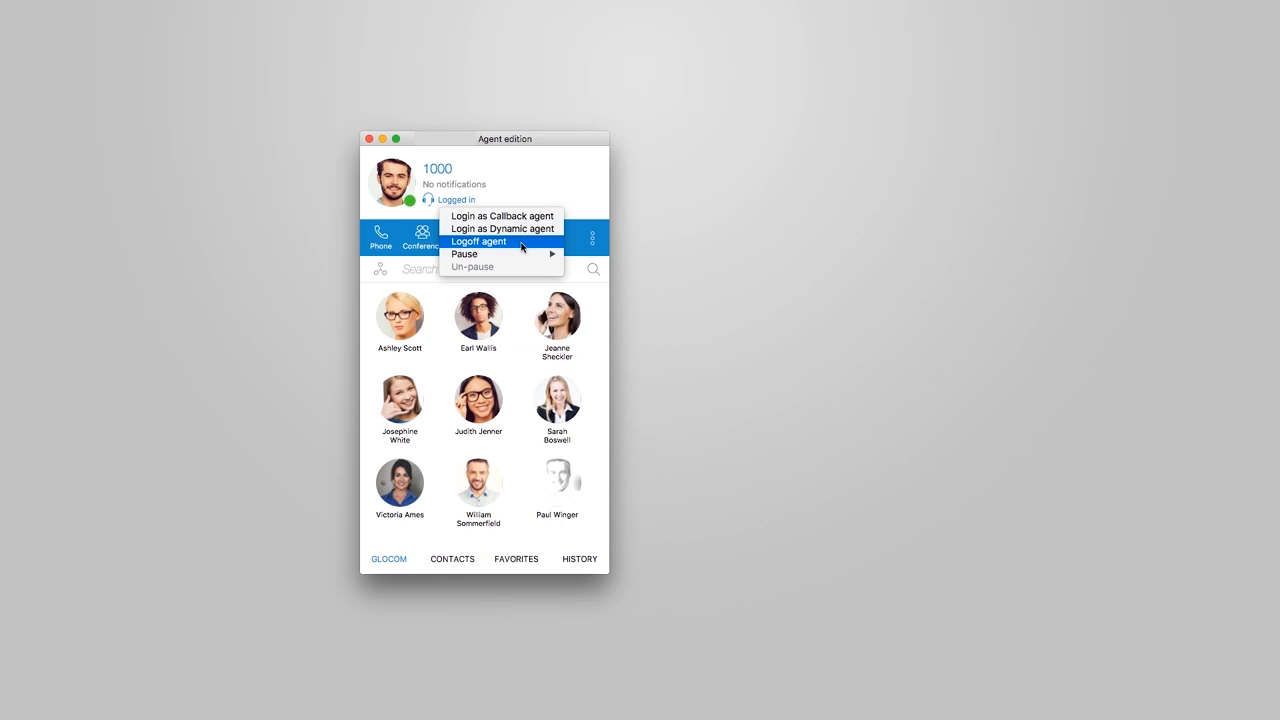
mouse_move(530, 258)
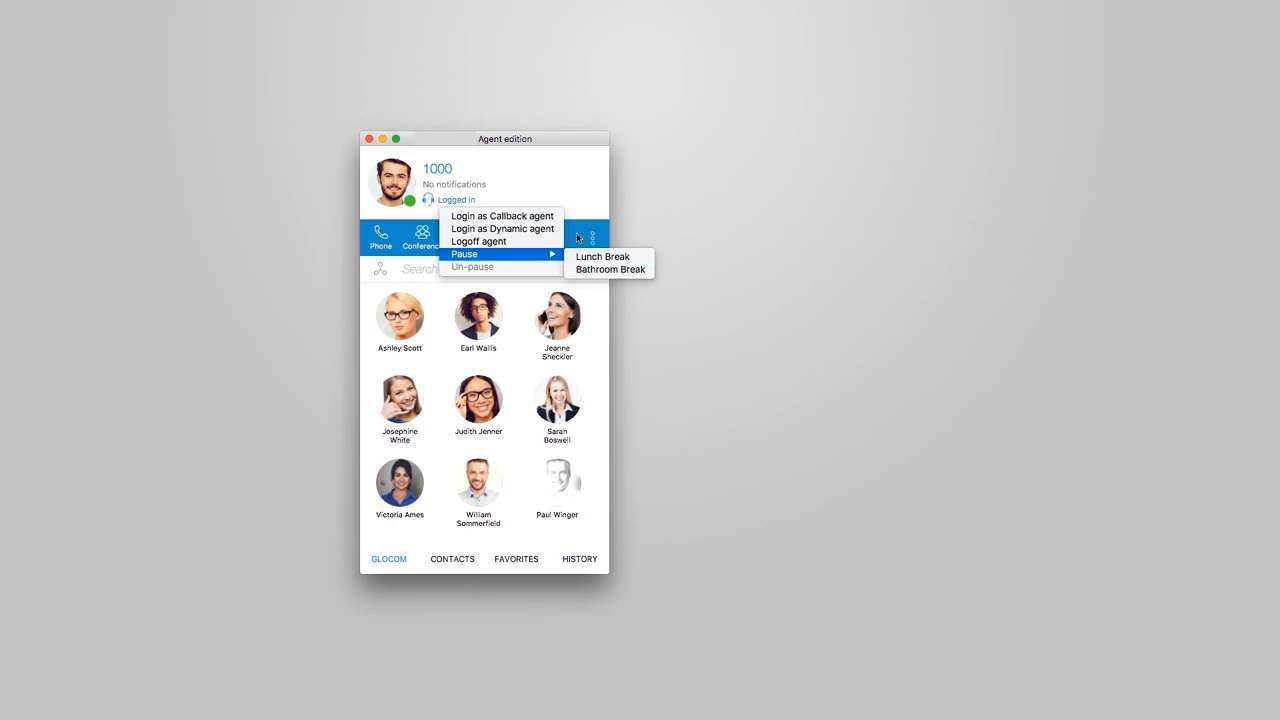
click(577, 237)
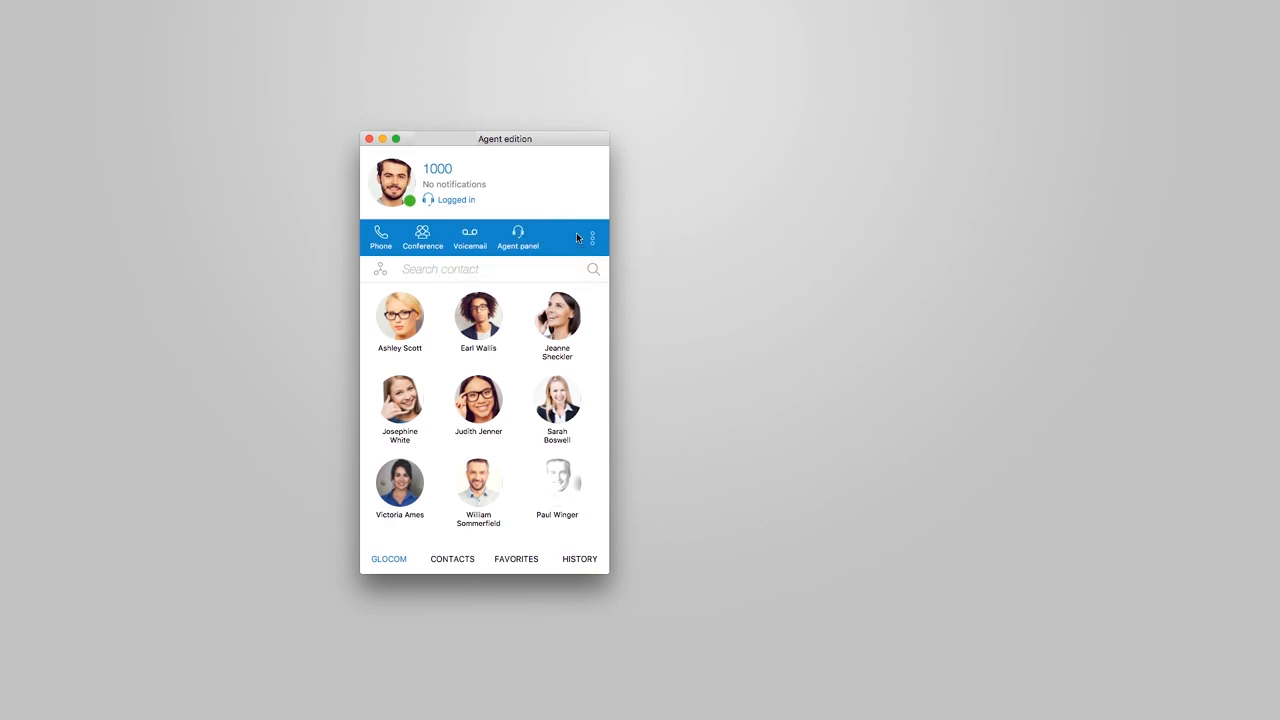
Open the Agent panel, sort the queue list, and try searching queues for Marke and agents for 2
click(519, 237)
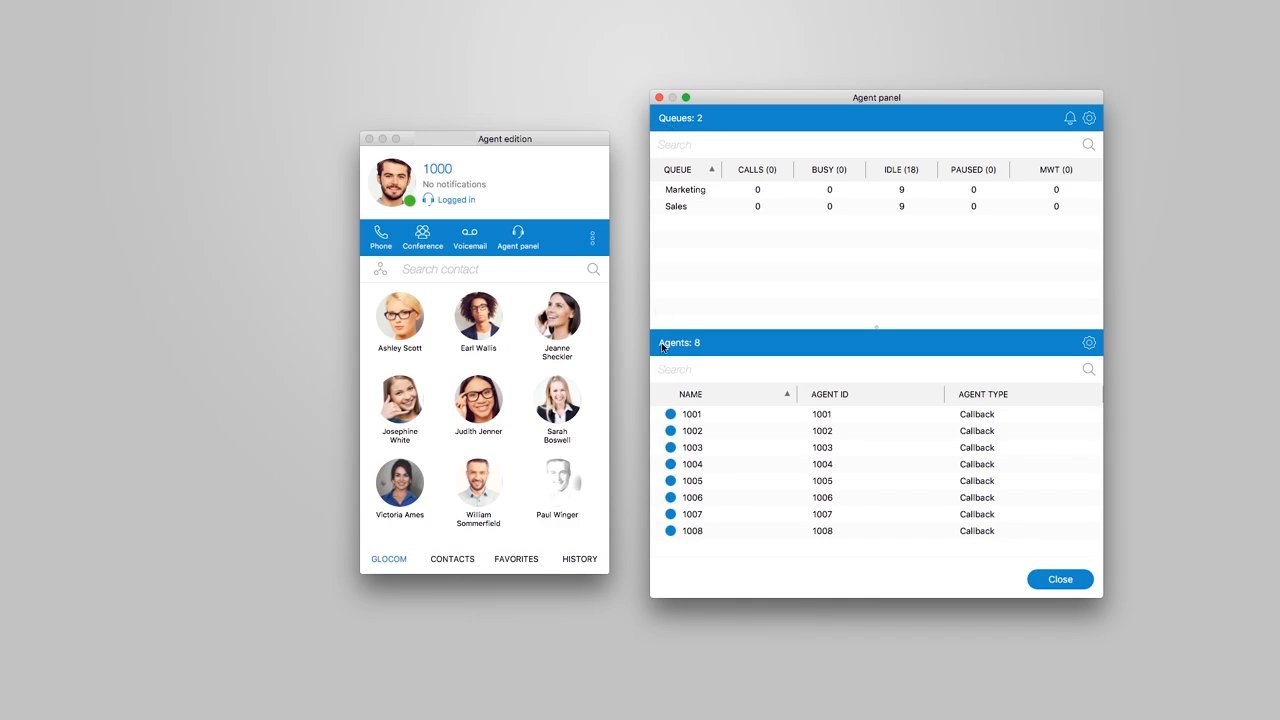
click(710, 172)
click(710, 172)
click(792, 149)
text(Marke)
key(BackSpace)
key(BackSpace)
key(BackSpace)
key(BackSpace)
click(711, 371)
text(2)
key(BackSpace)
Open the Agent panel settings and review the display options on the Queues, Agents and Alerts tabs
click(1089, 119)
click(781, 224)
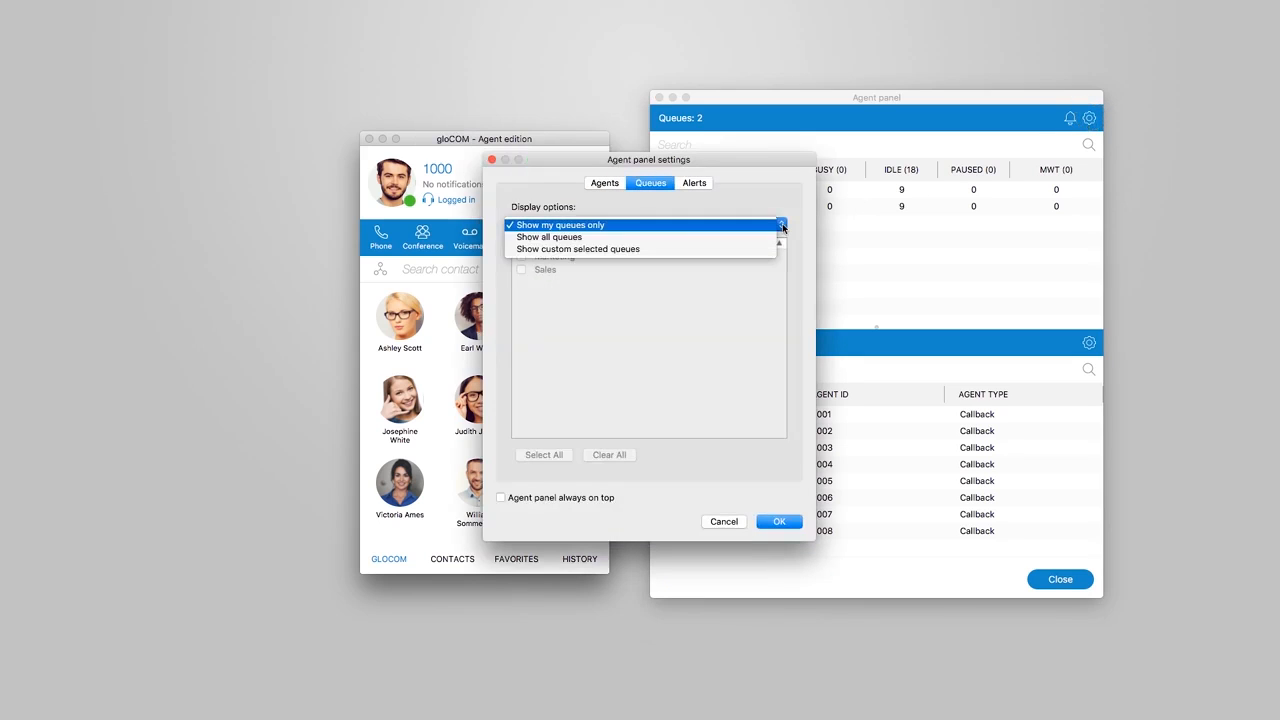
click(782, 226)
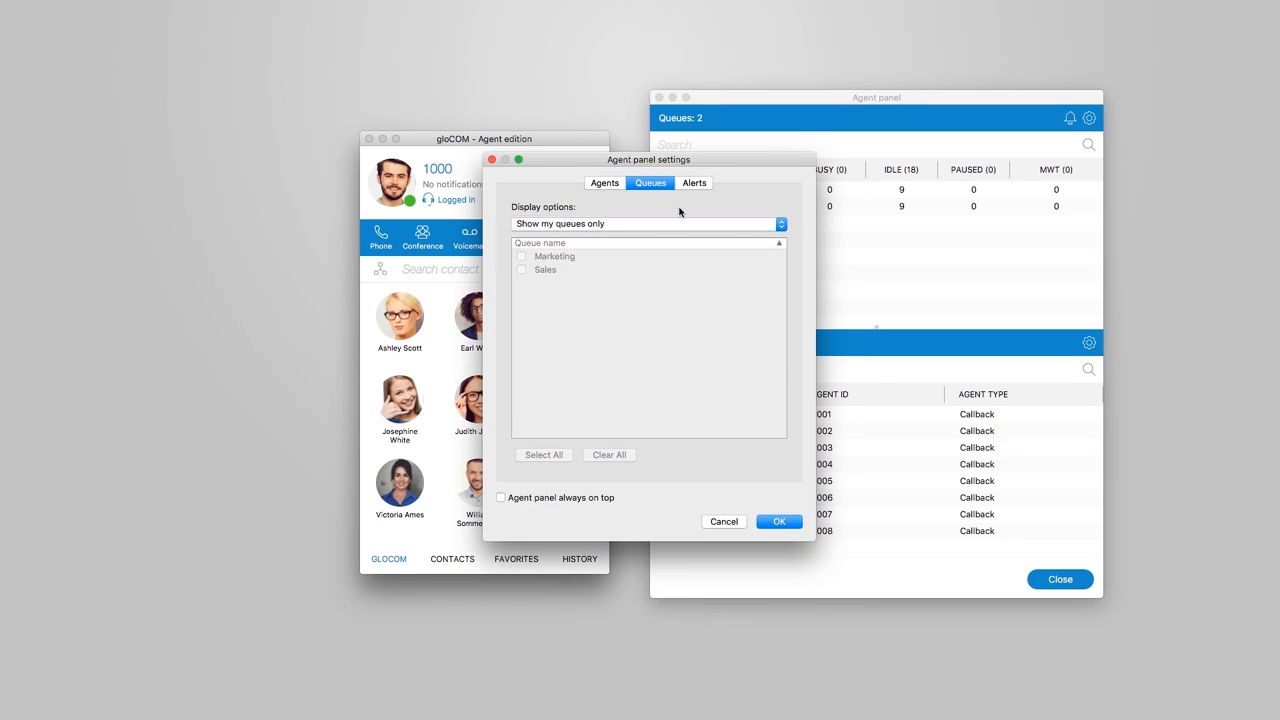
click(607, 186)
click(781, 226)
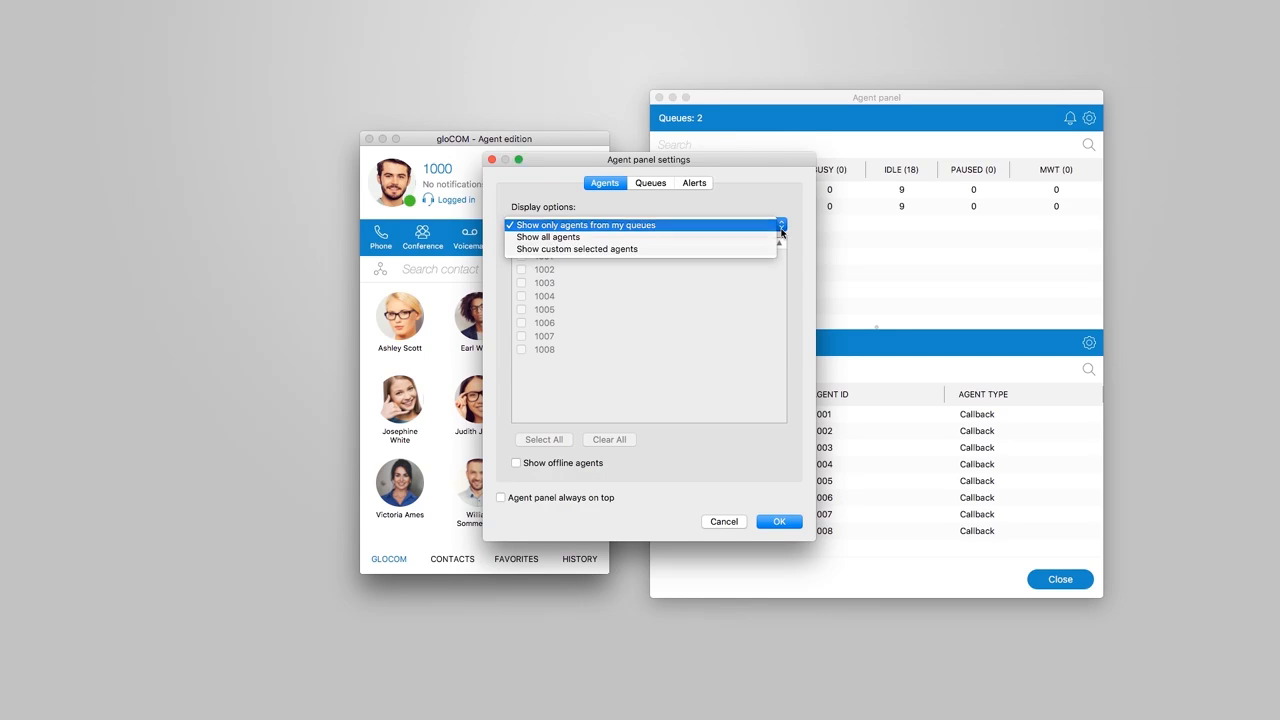
click(781, 228)
click(689, 185)
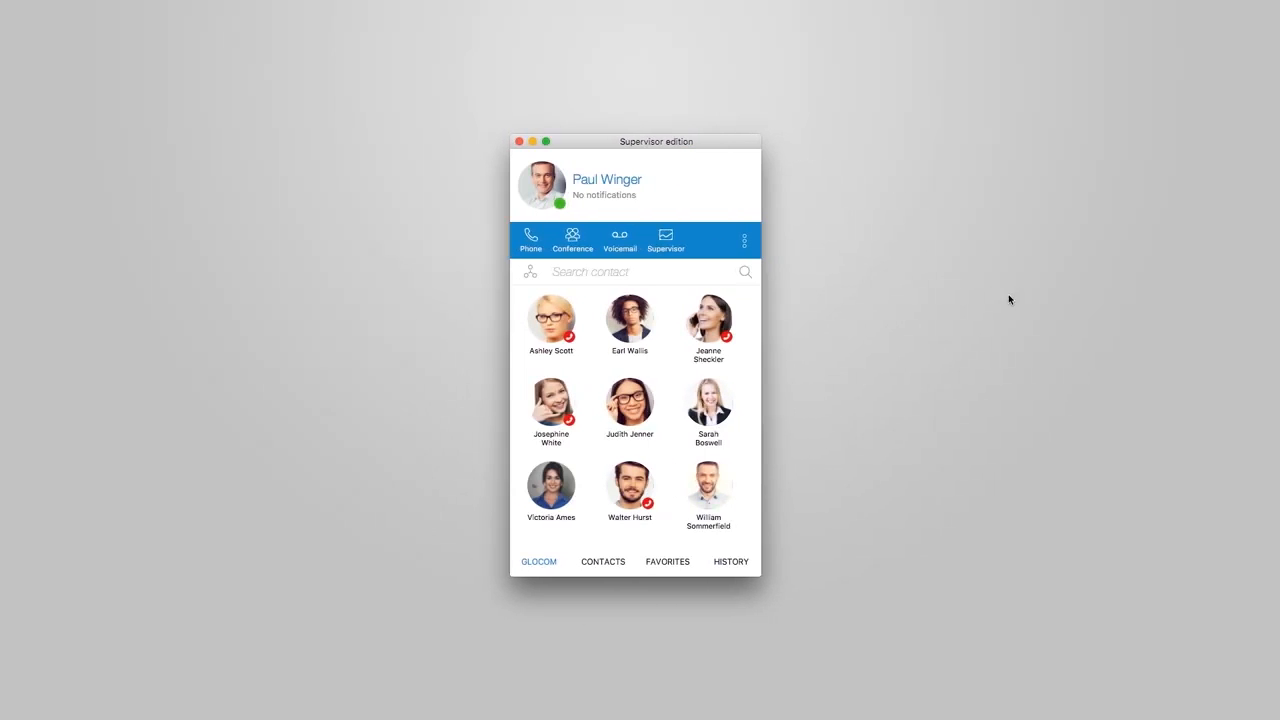
Open the Supervisor panel and sort the queue table by Answered, Unanswered and Total Calls
click(666, 240)
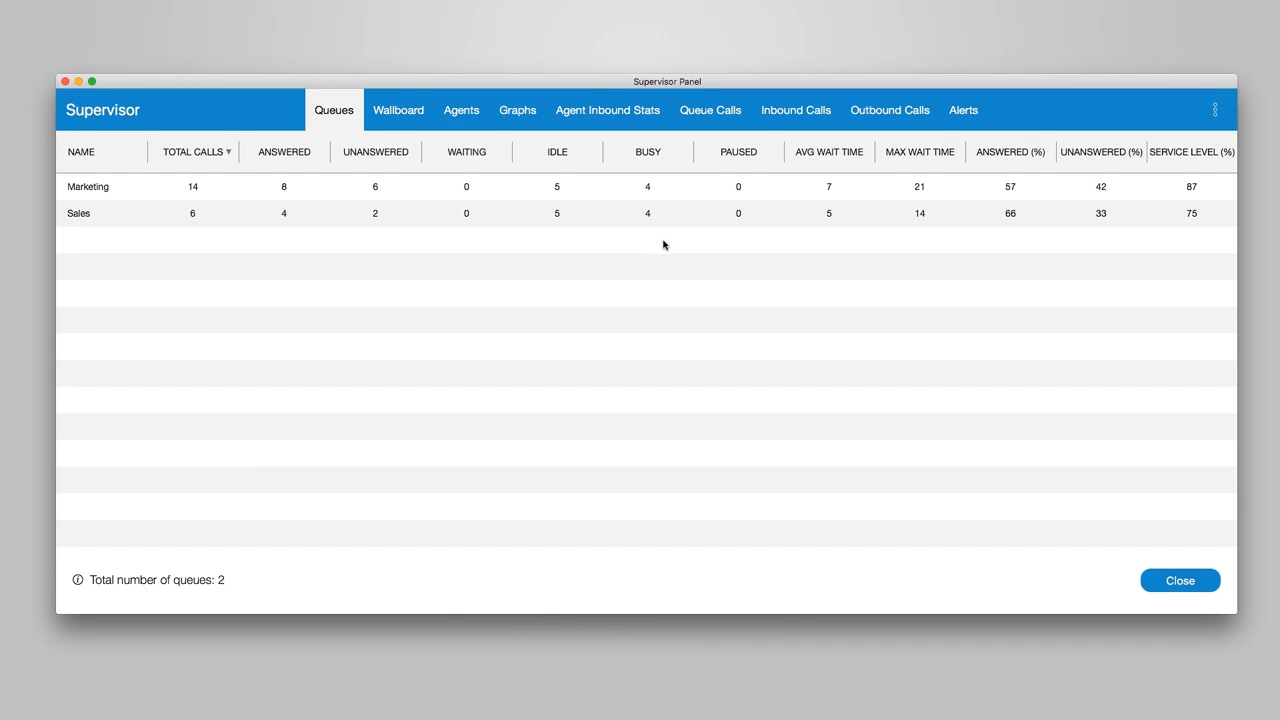
click(303, 153)
click(303, 153)
click(377, 162)
click(378, 160)
click(228, 160)
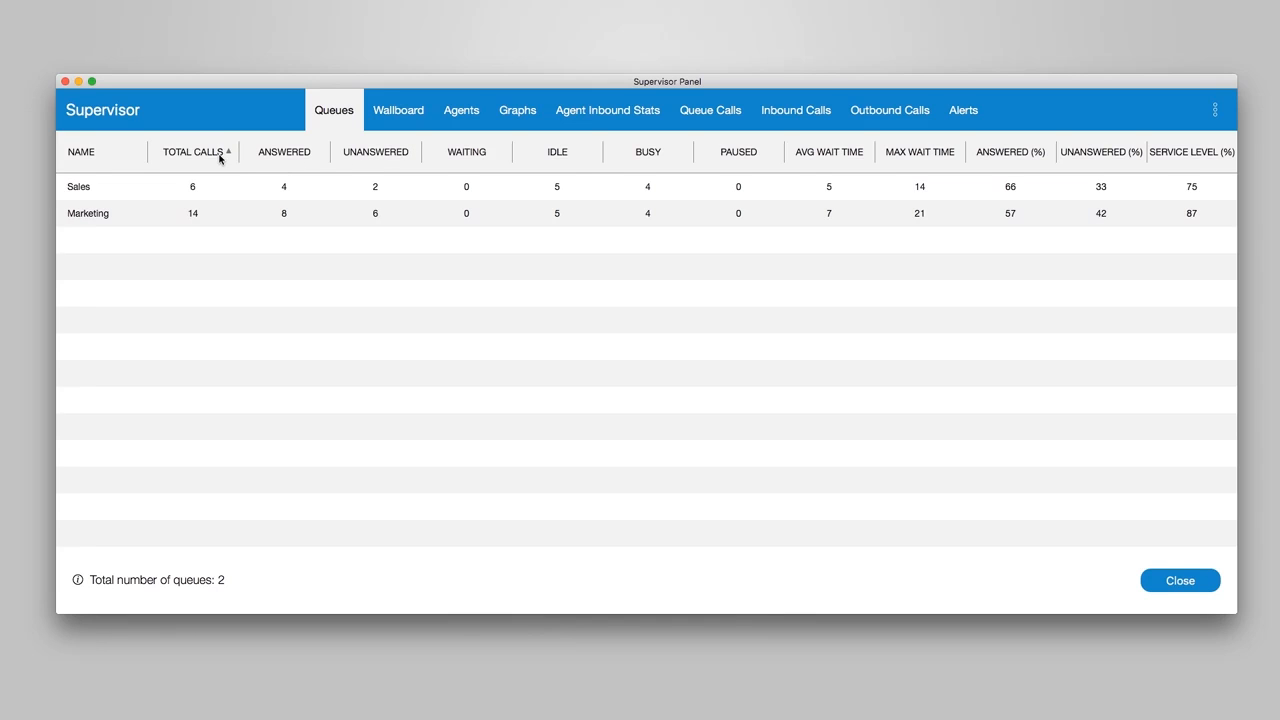
In the wallboard preferences, set the Unanswered (greater than) threshold to 5 with a red highlight colour
click(398, 116)
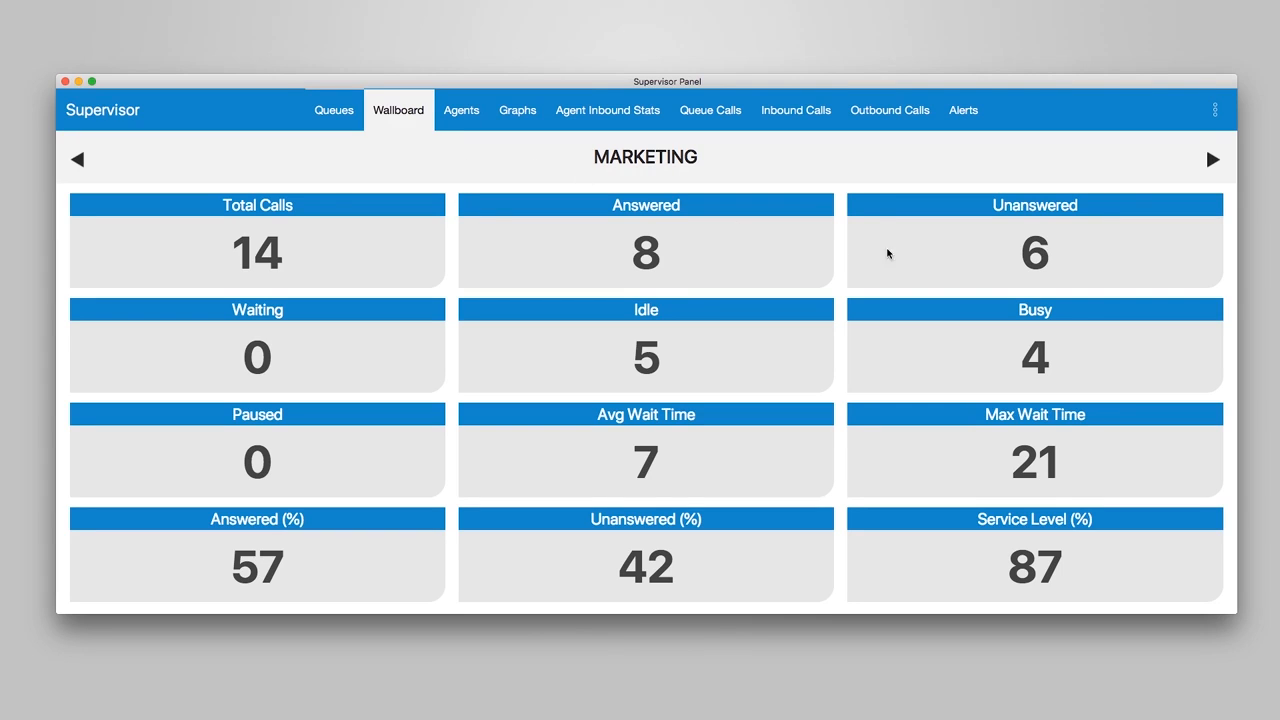
click(1212, 119)
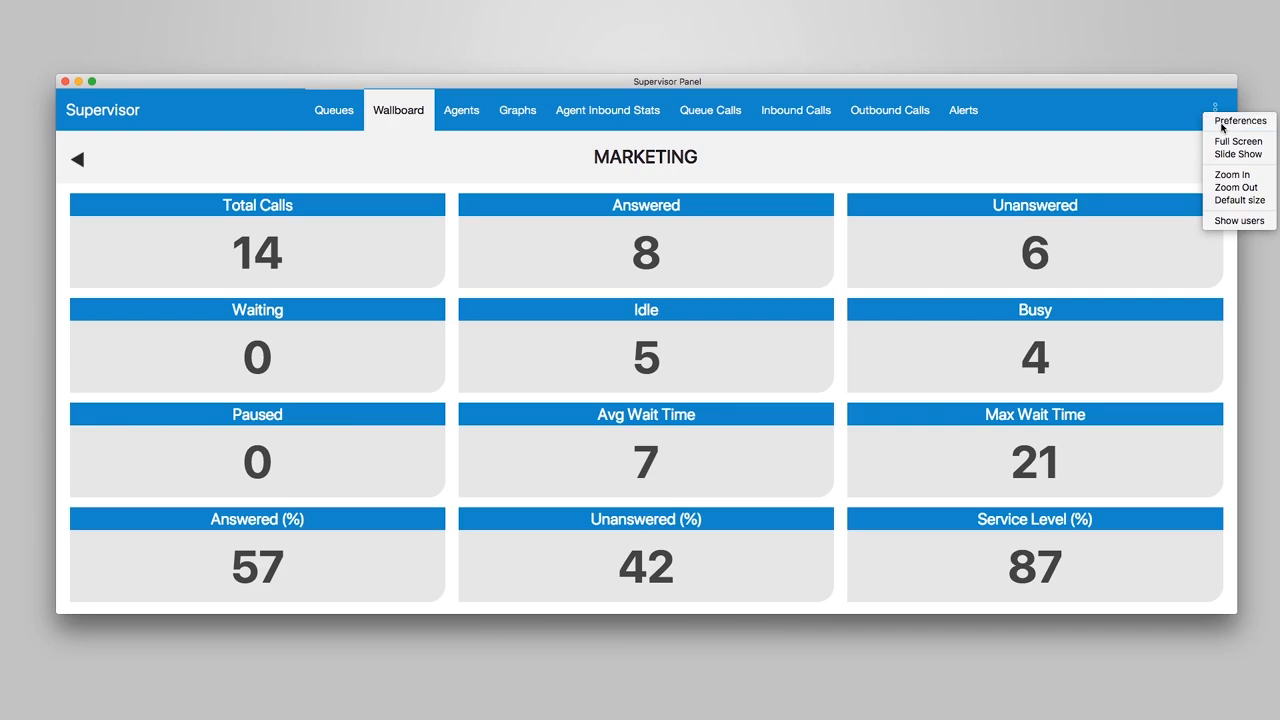
click(1220, 122)
click(746, 106)
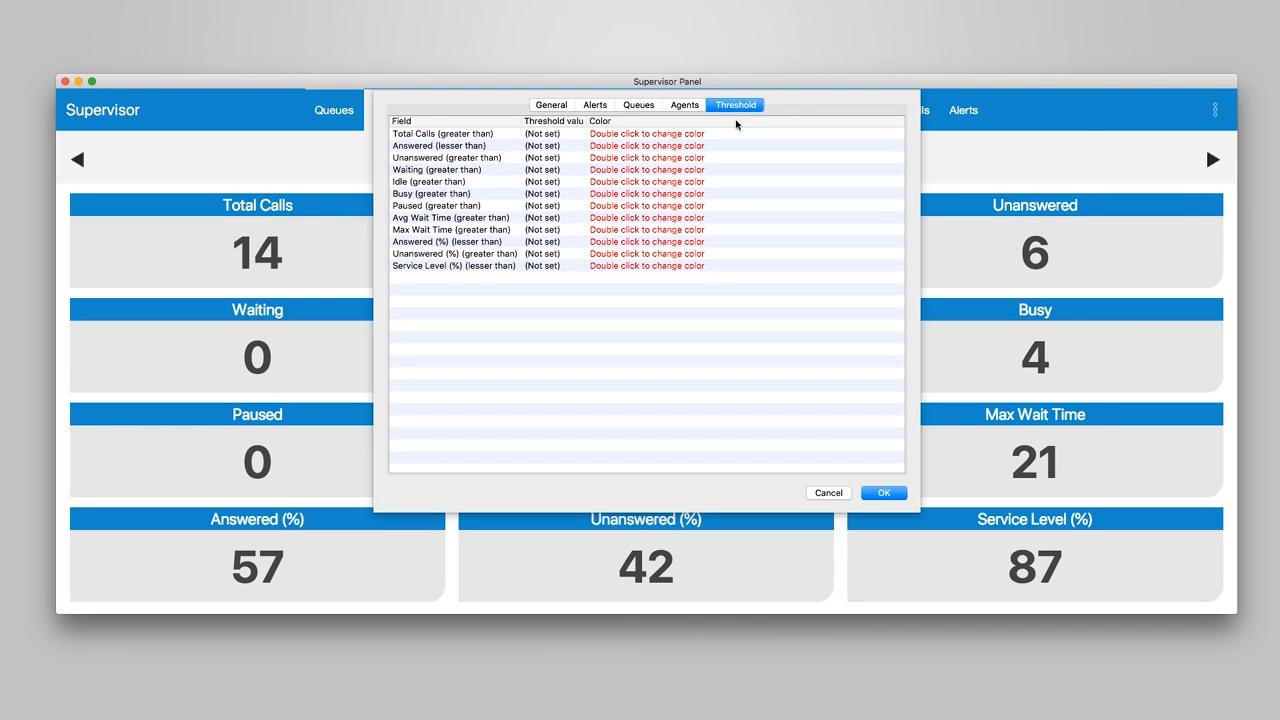
click(570, 158)
click(545, 158)
text(5)
double_click(632, 158)
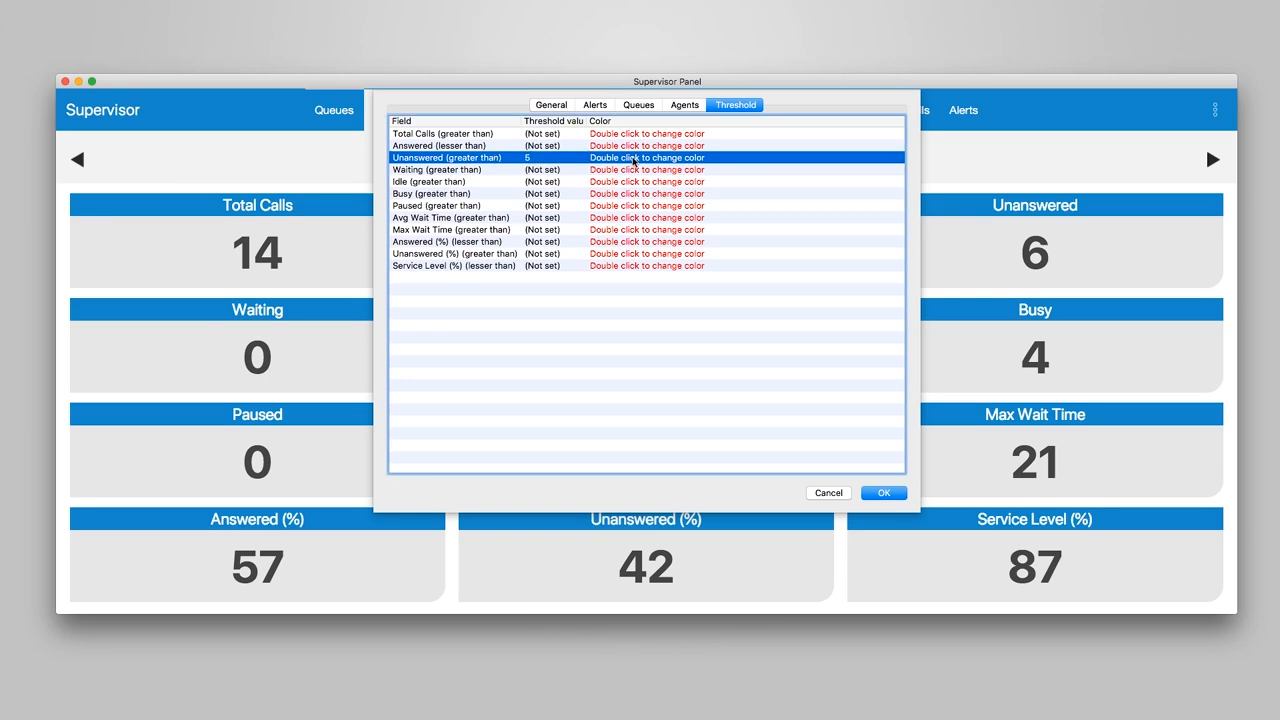
click(328, 463)
click(882, 494)
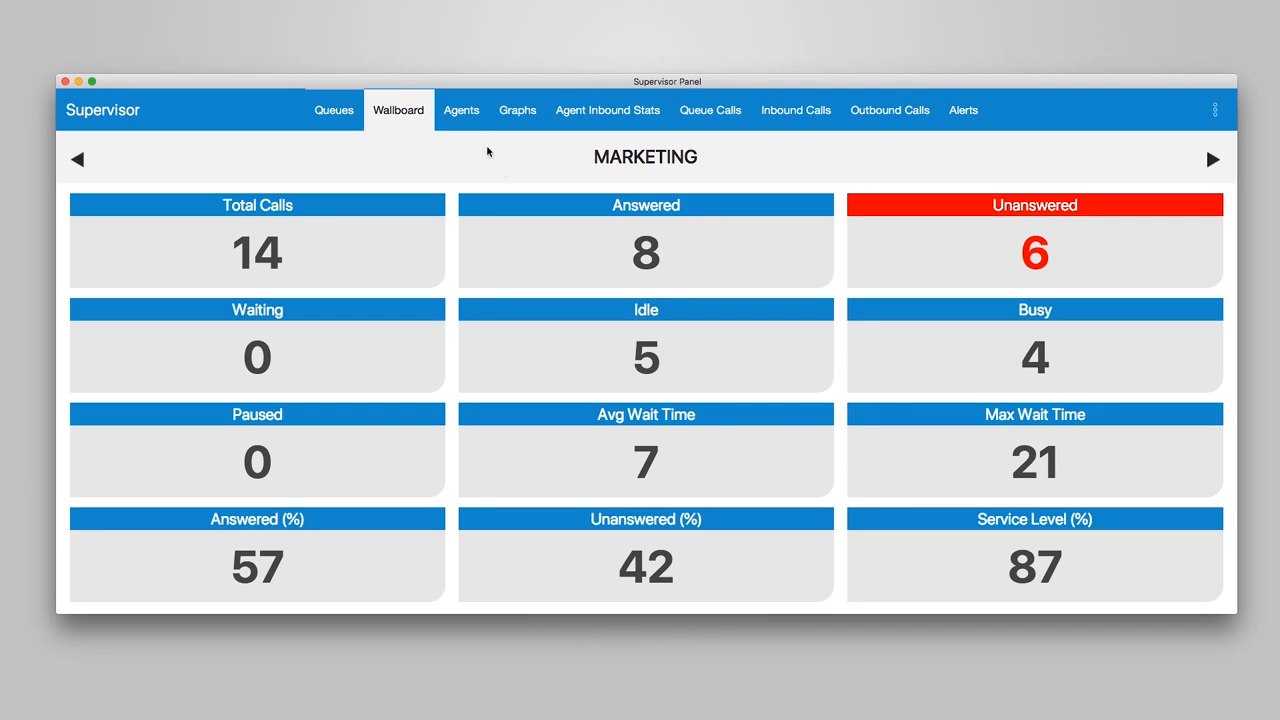
View the Agents list and open agent 1002's info and actions window, then close it
click(461, 112)
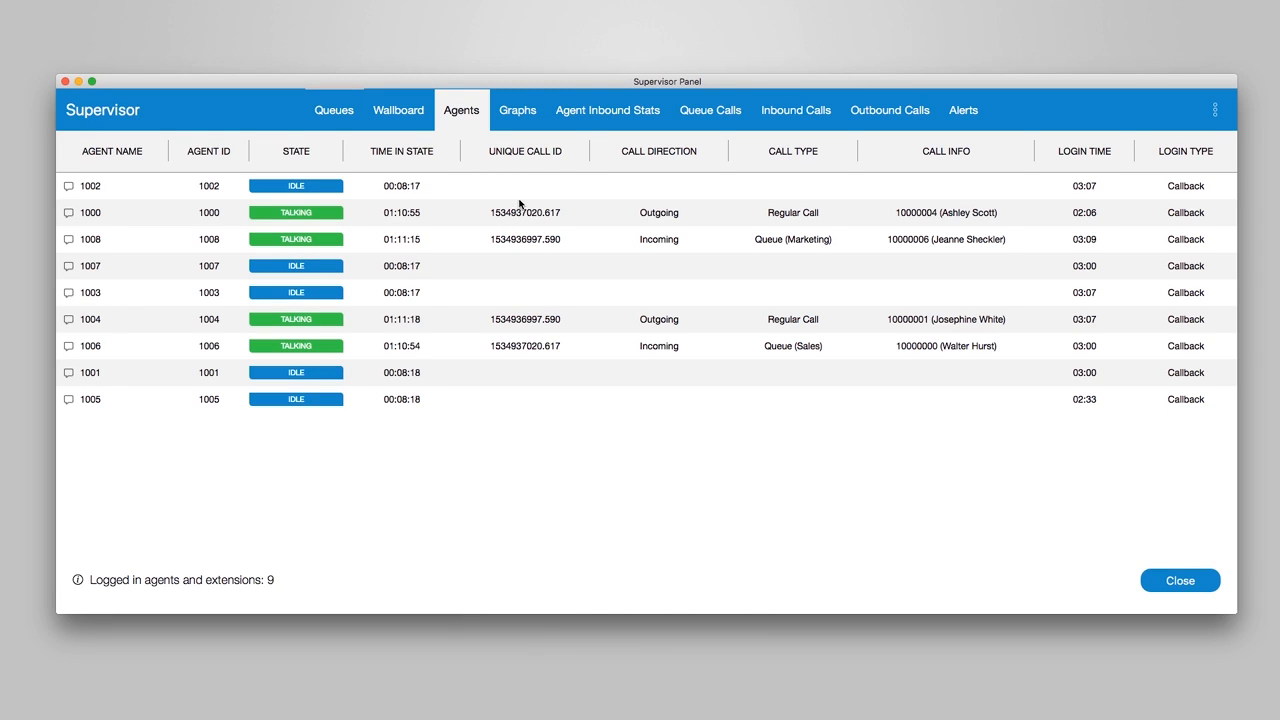
click(90, 186)
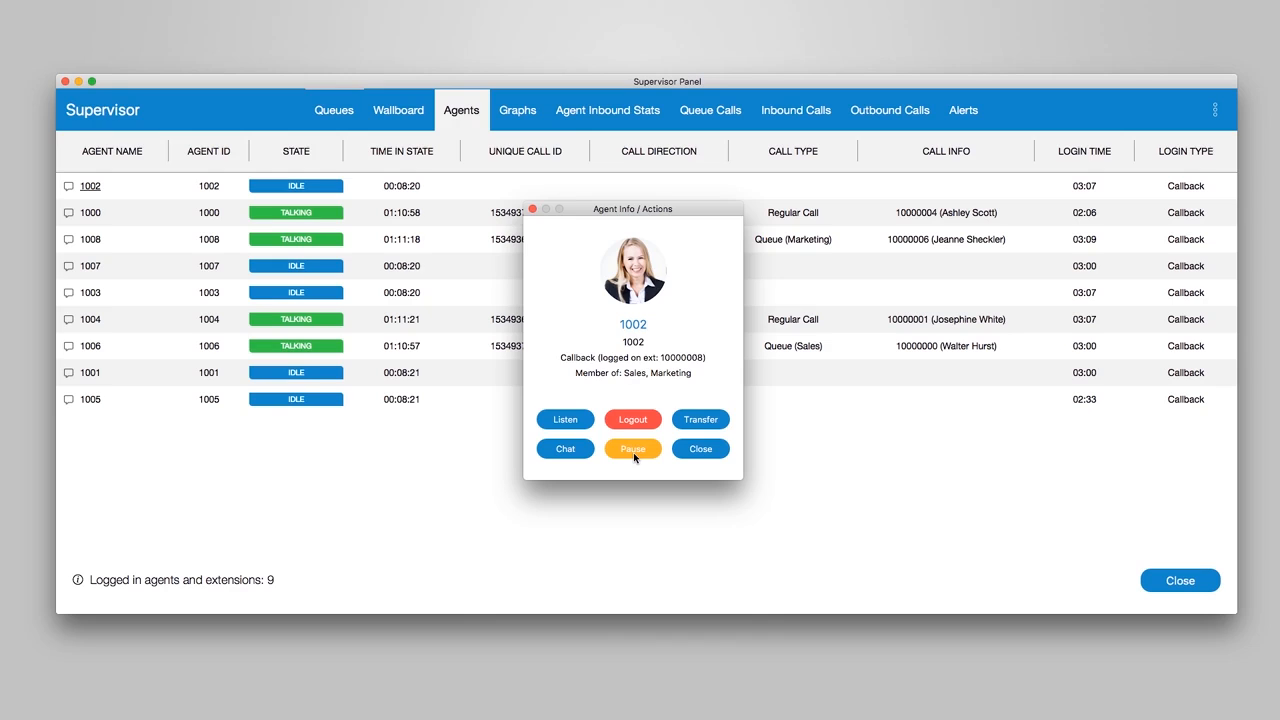
click(696, 455)
Browse the Graphs, Agent Inbound Stats, Queue Calls, Inbound Calls, Outbound Calls and Alerts tabs of the Supervisor panel
click(518, 113)
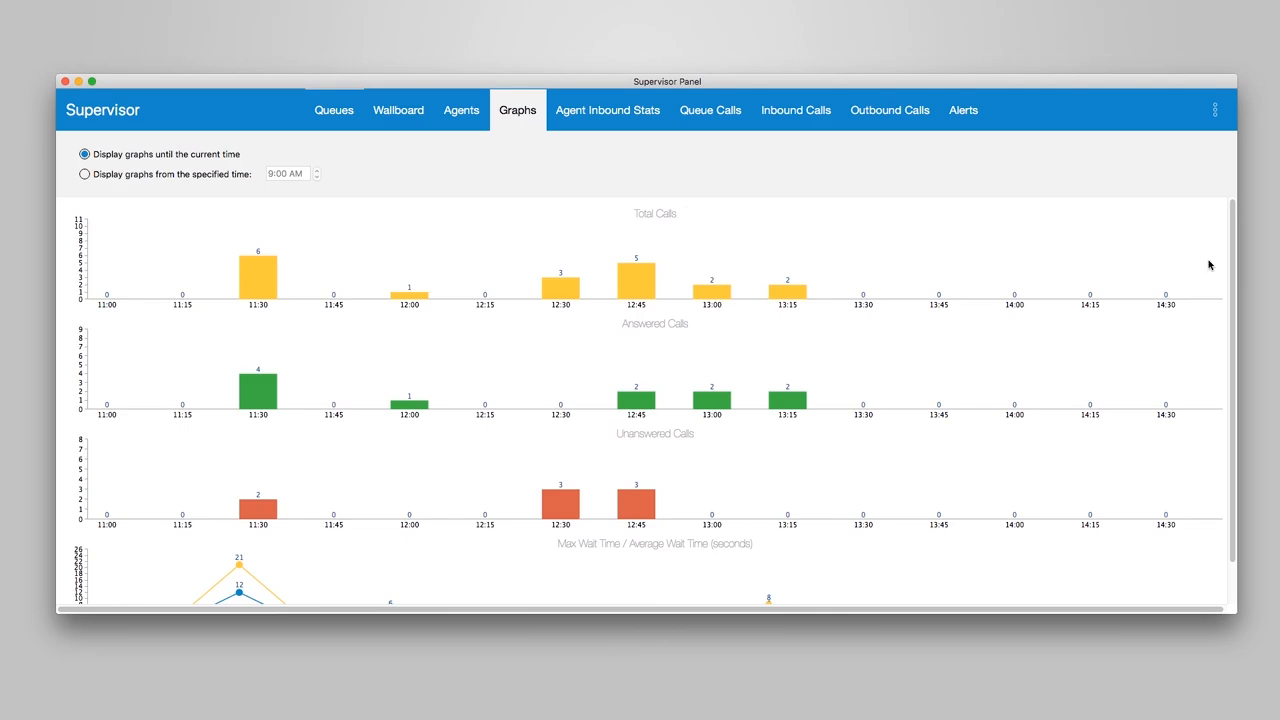
mouse_move(1234, 268)
mouse_down()
mouse_move(1238, 329)
mouse_move(1240, 256)
mouse_up()
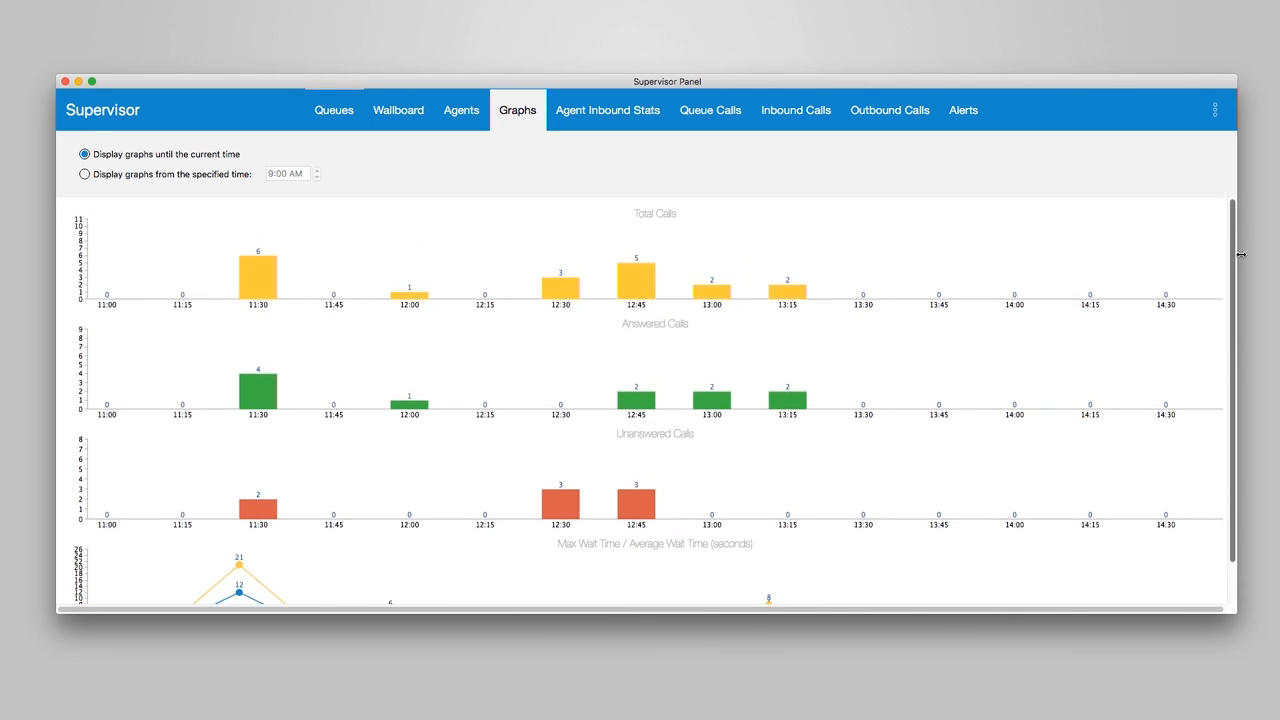
click(643, 115)
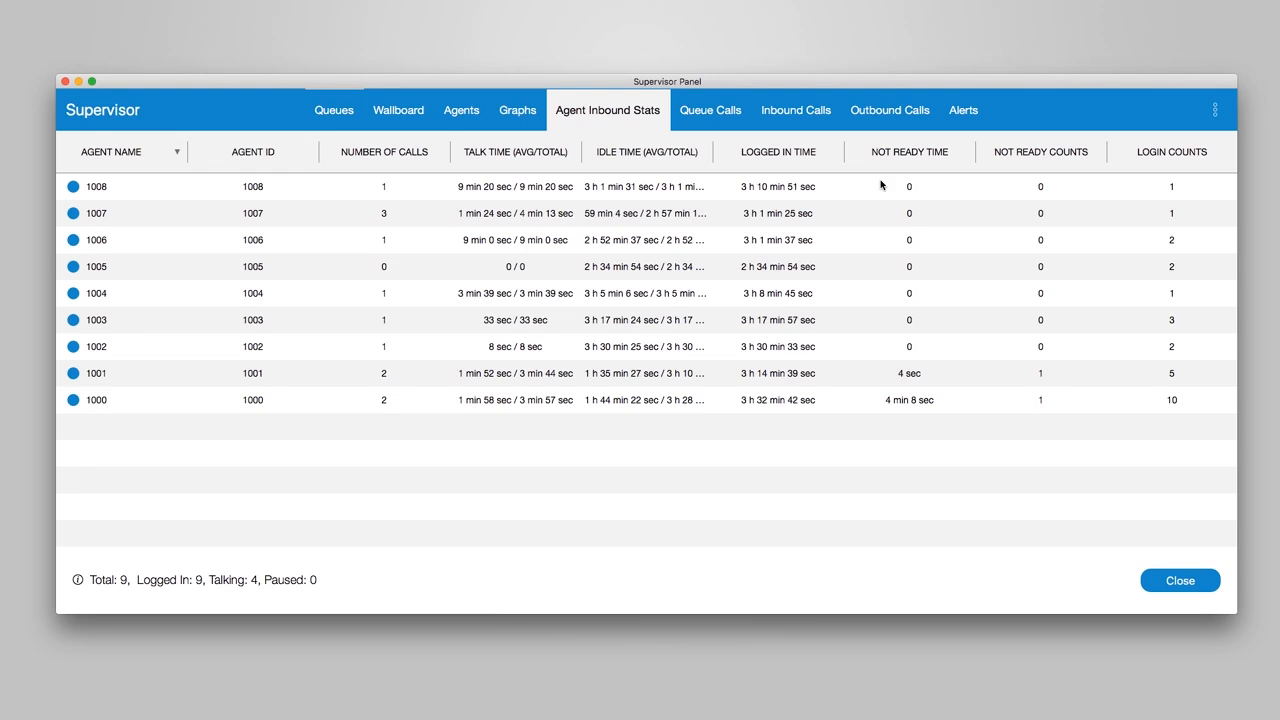
click(712, 116)
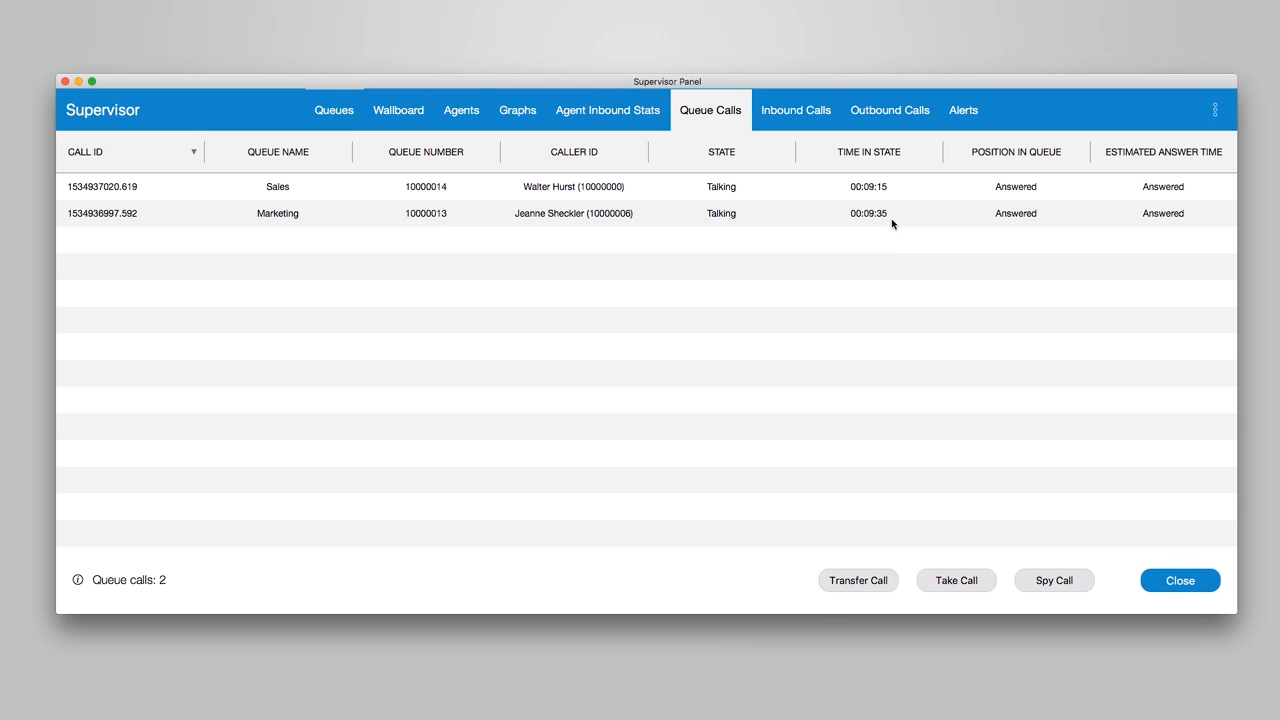
click(789, 117)
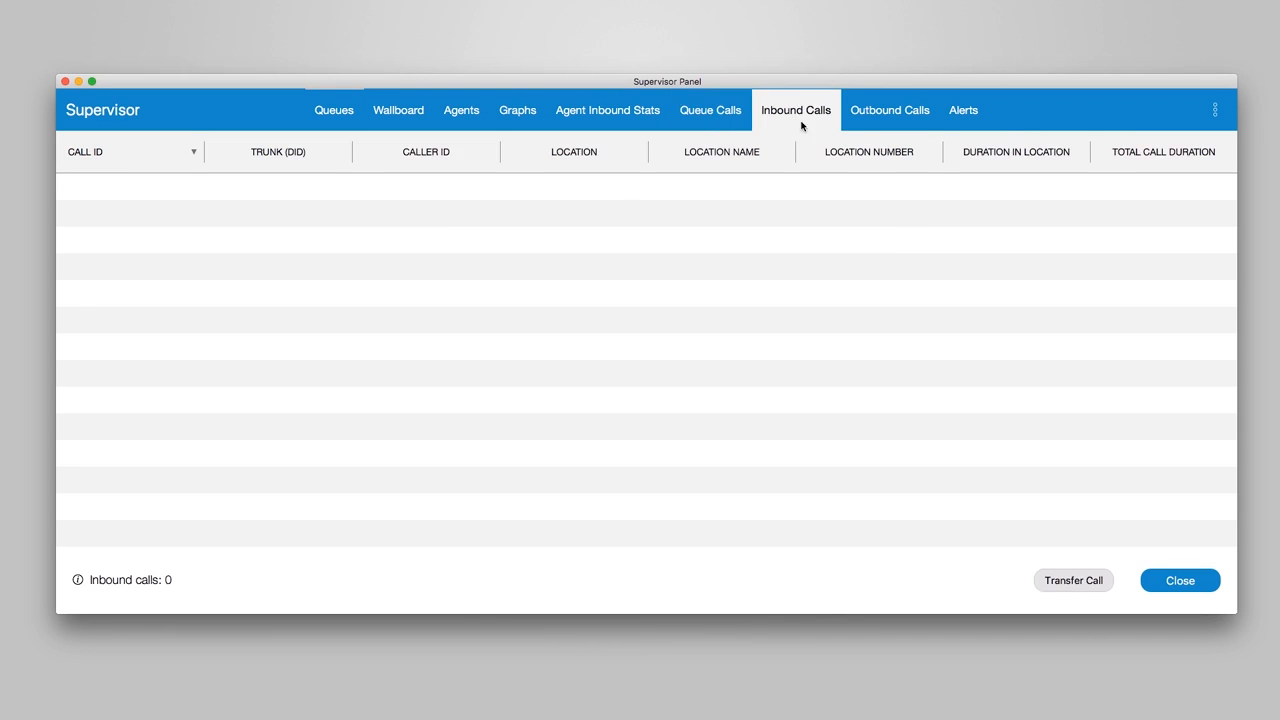
click(878, 117)
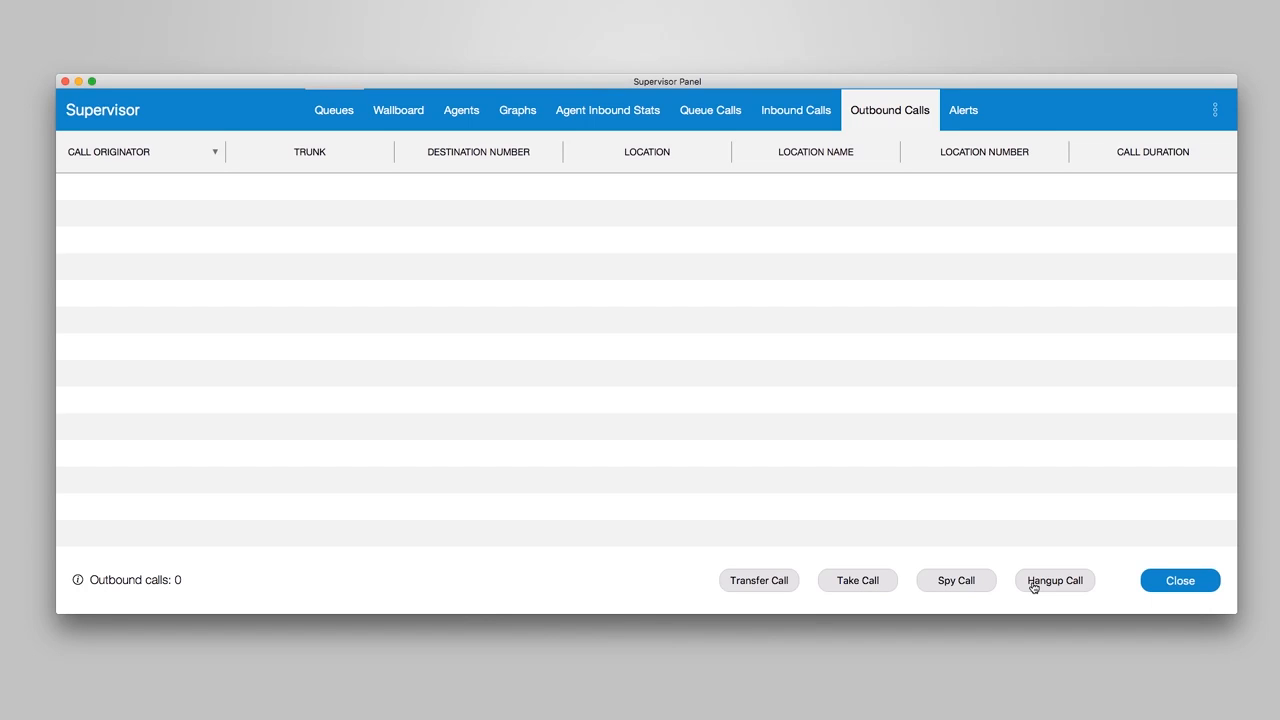
click(962, 116)
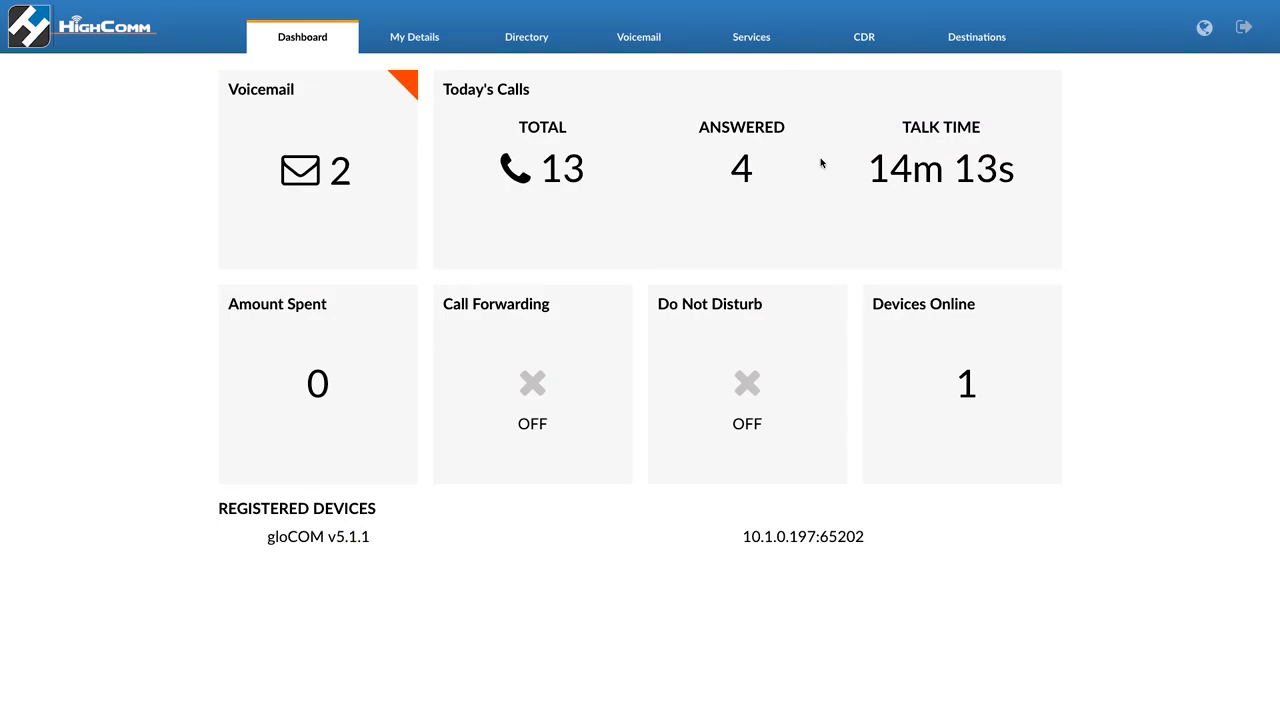
Switch to the PBXware user web portal and browse its My Details, Directory, Voicemail, Services, CDR and Destinations pages
click(465, 48)
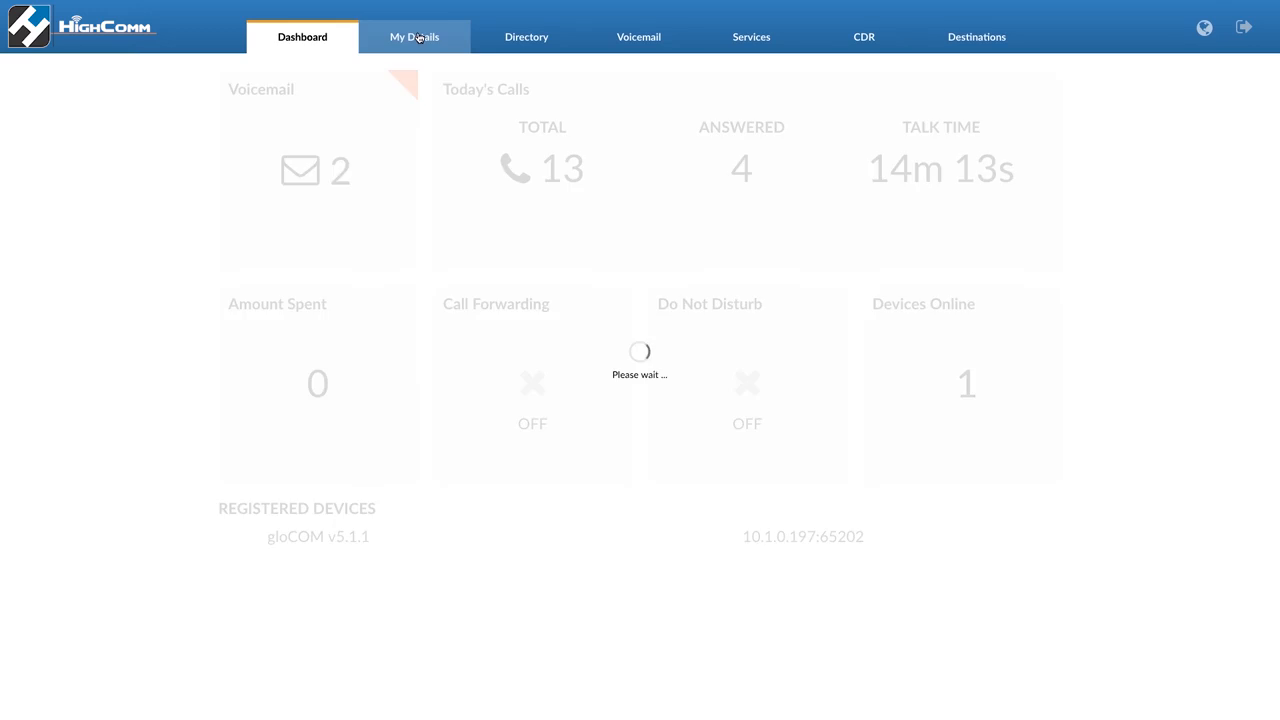
click(531, 47)
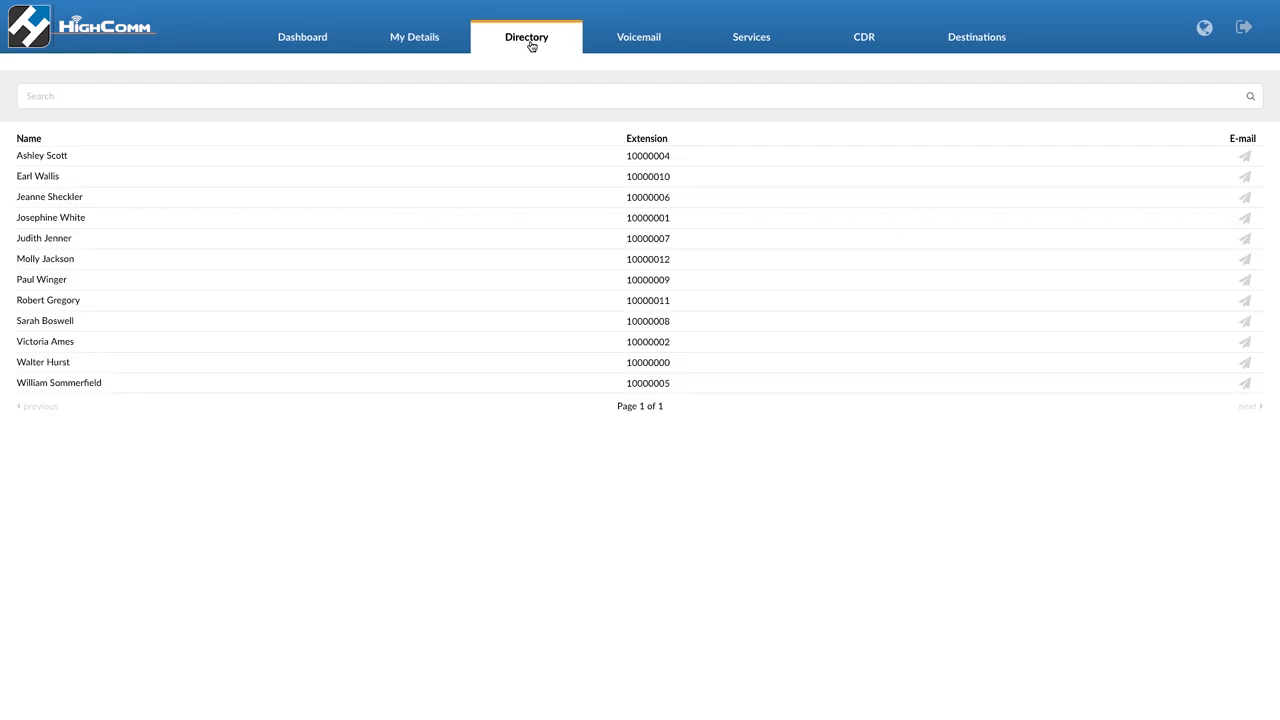
click(635, 50)
click(749, 51)
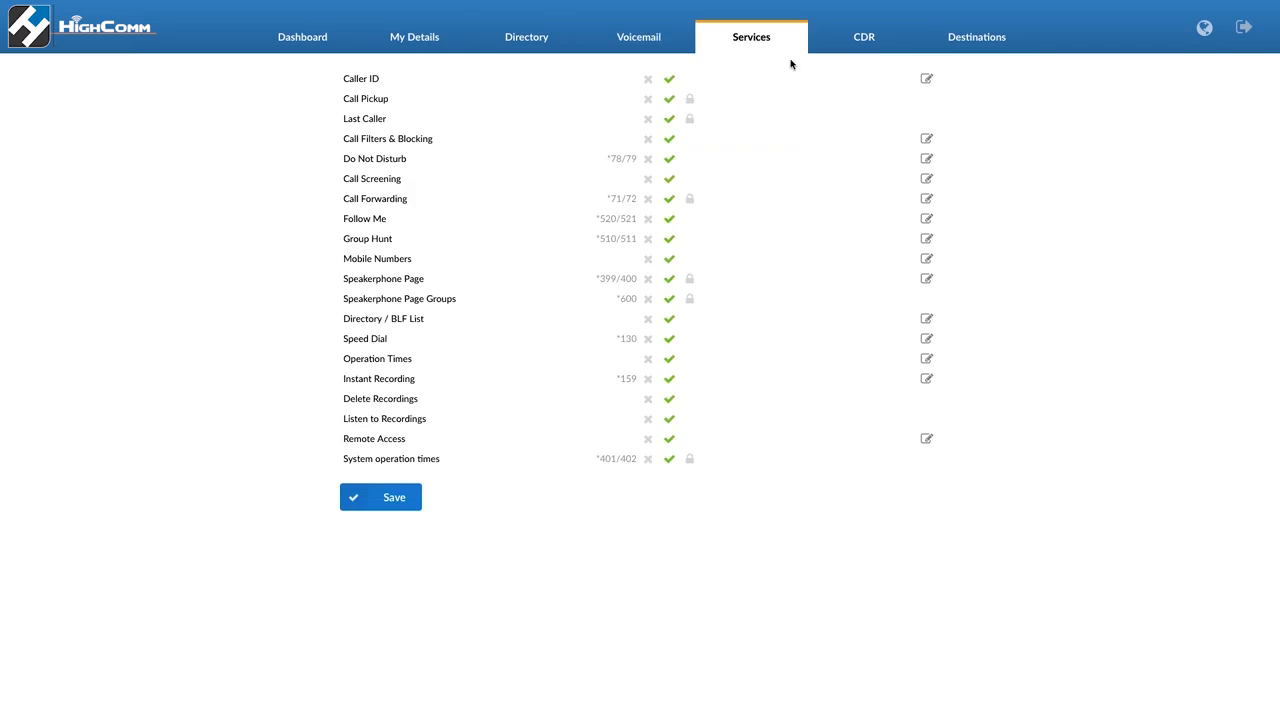
click(856, 51)
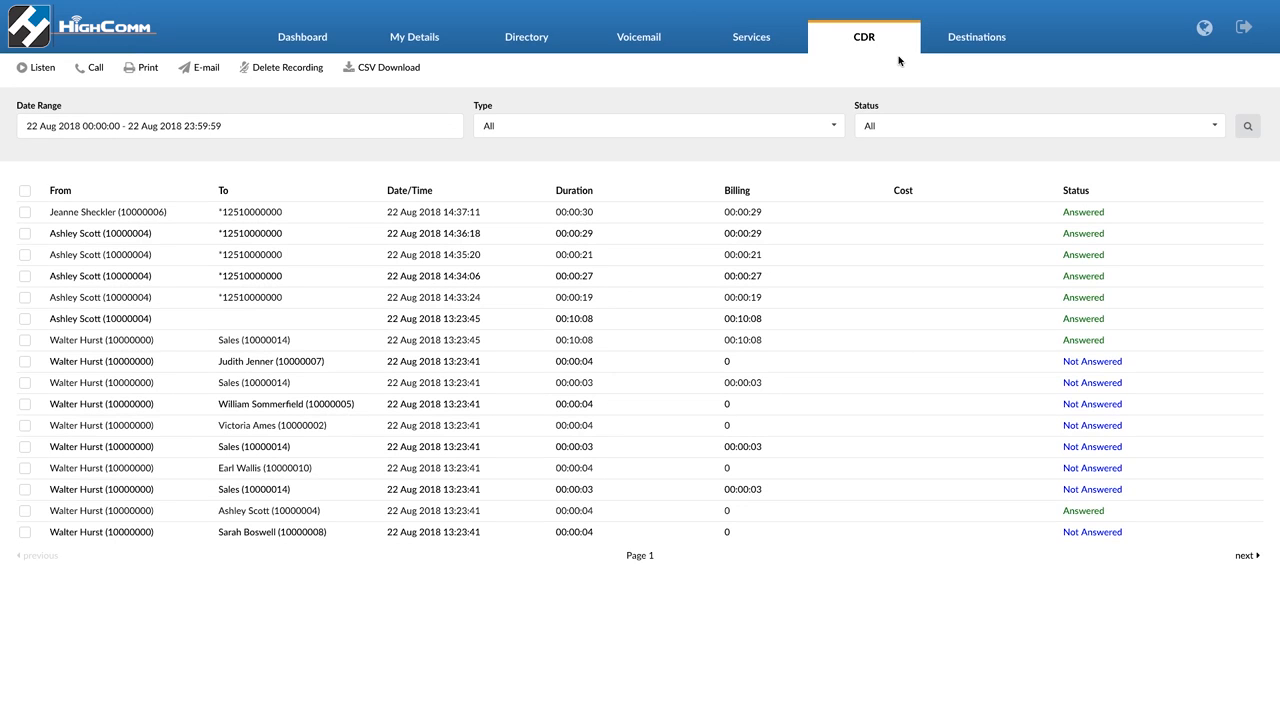
click(976, 50)
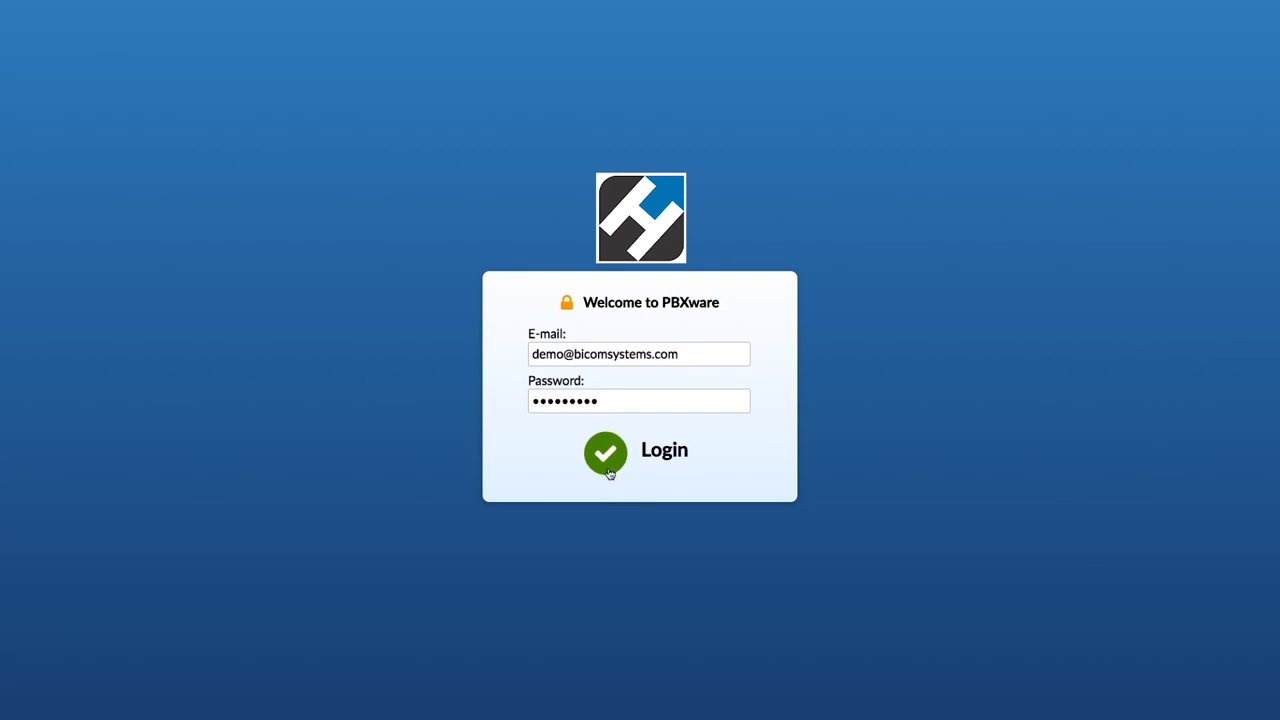
Log in to the user portal and view the My Details account fields
click(606, 455)
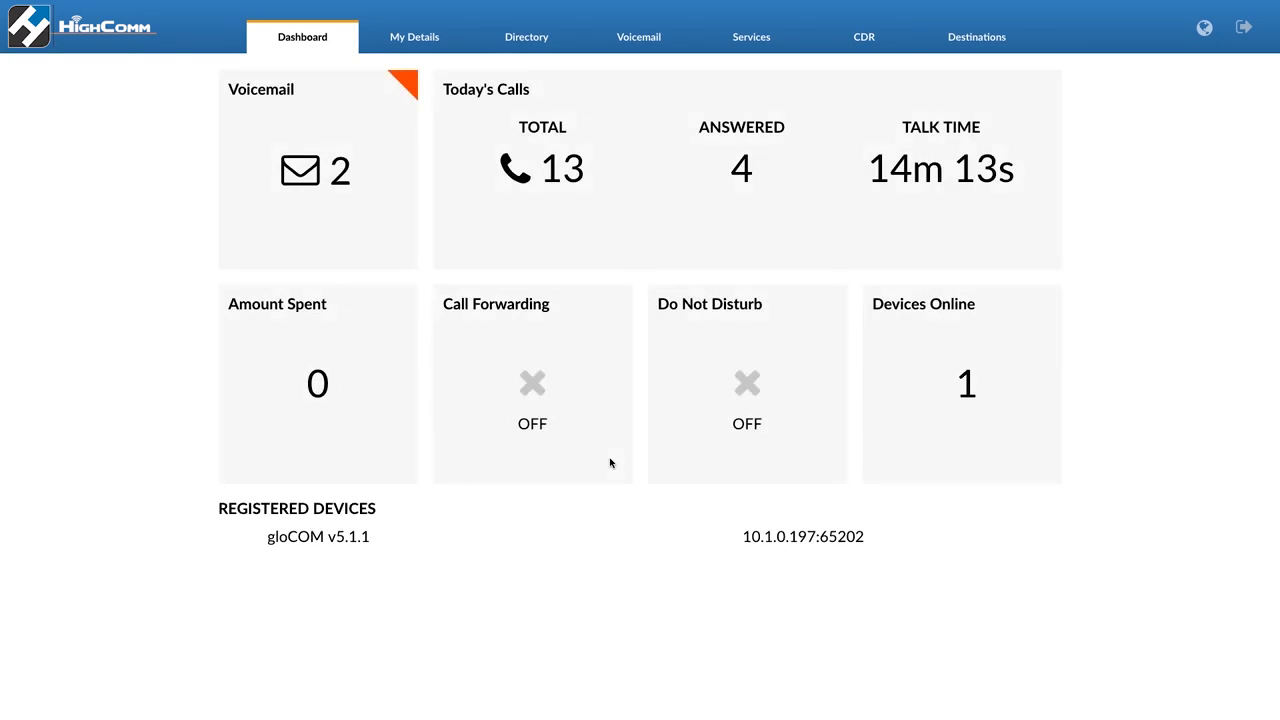
click(430, 45)
click(463, 178)
drag(478, 221, 366, 220)
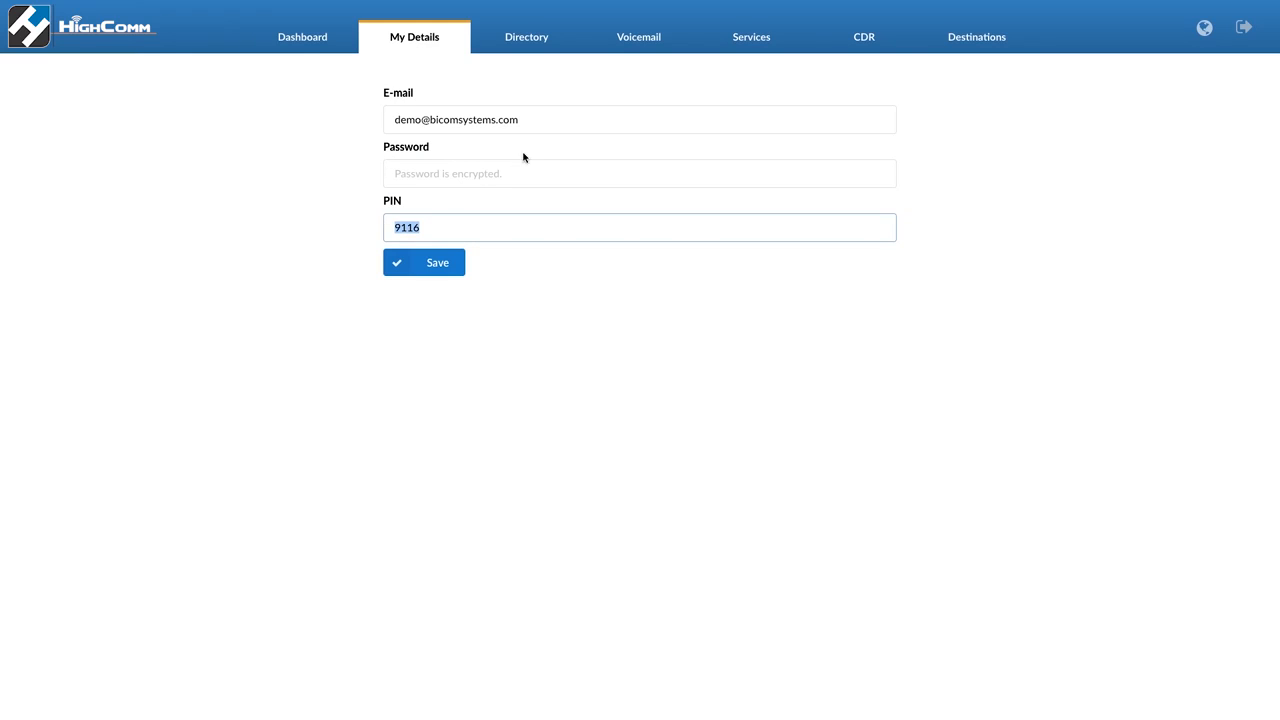
Browse the portal's Voicemail, Services and CDR pages
click(629, 48)
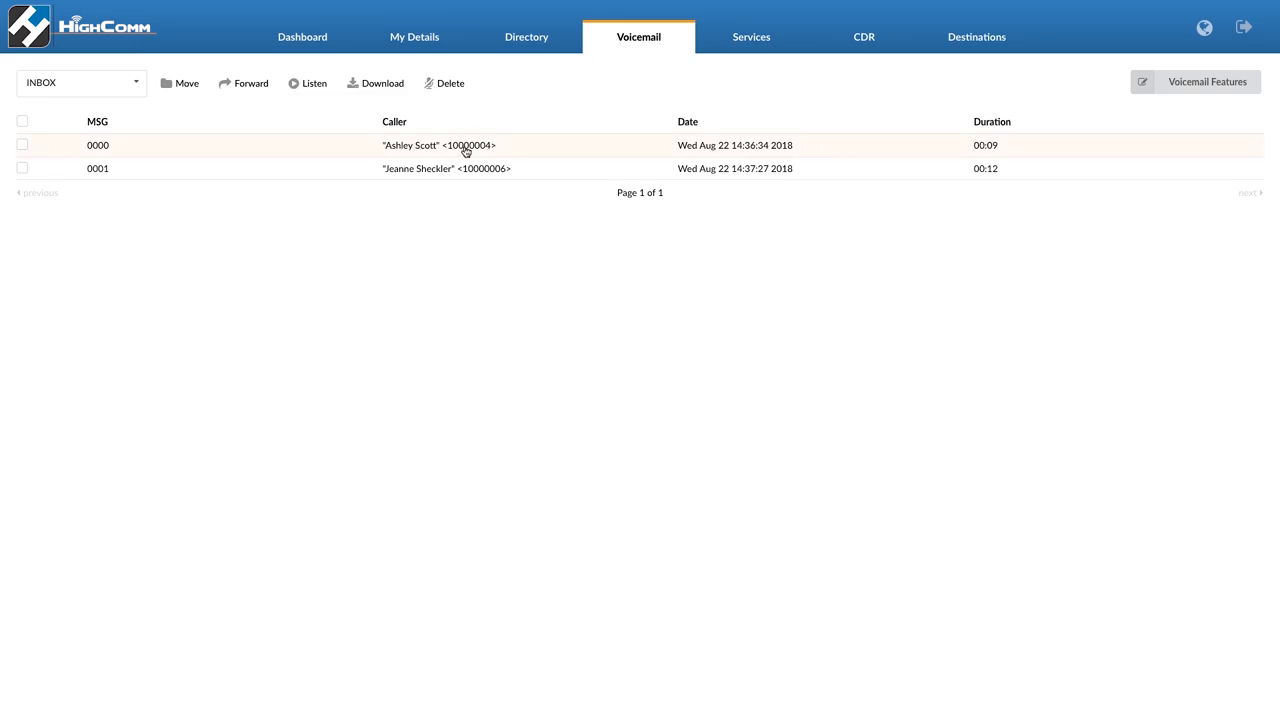
click(728, 44)
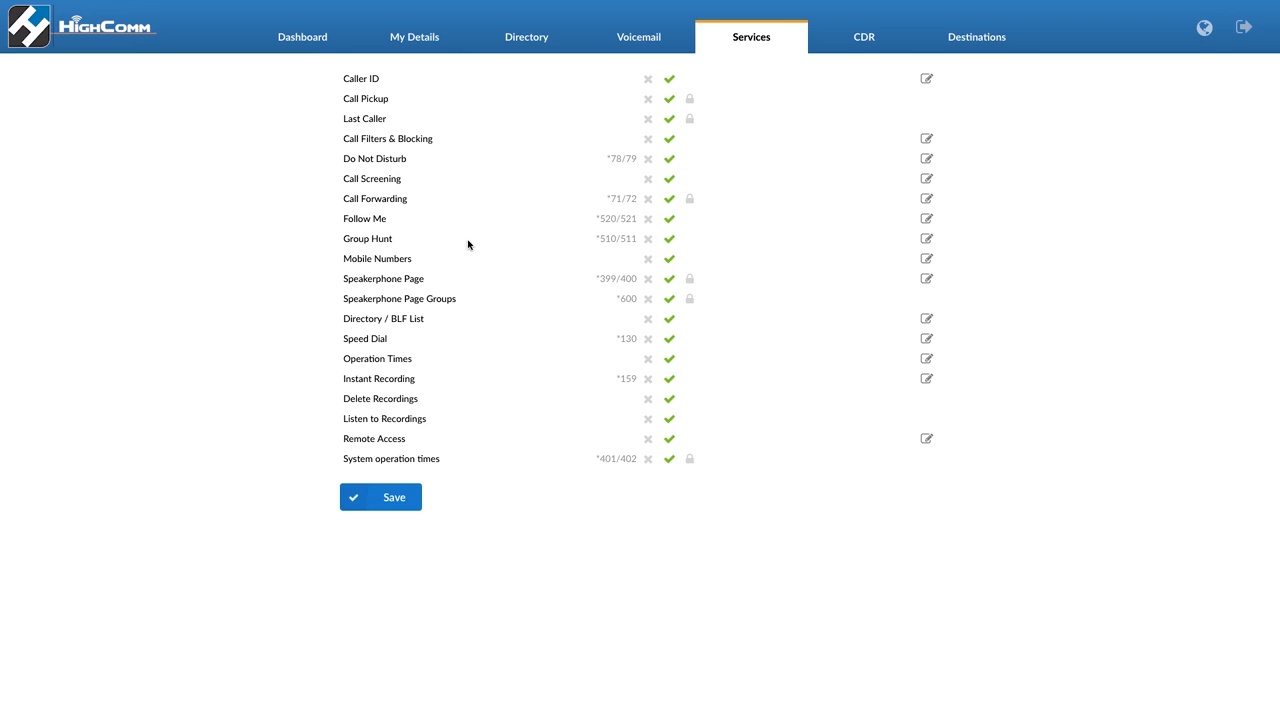
click(849, 46)
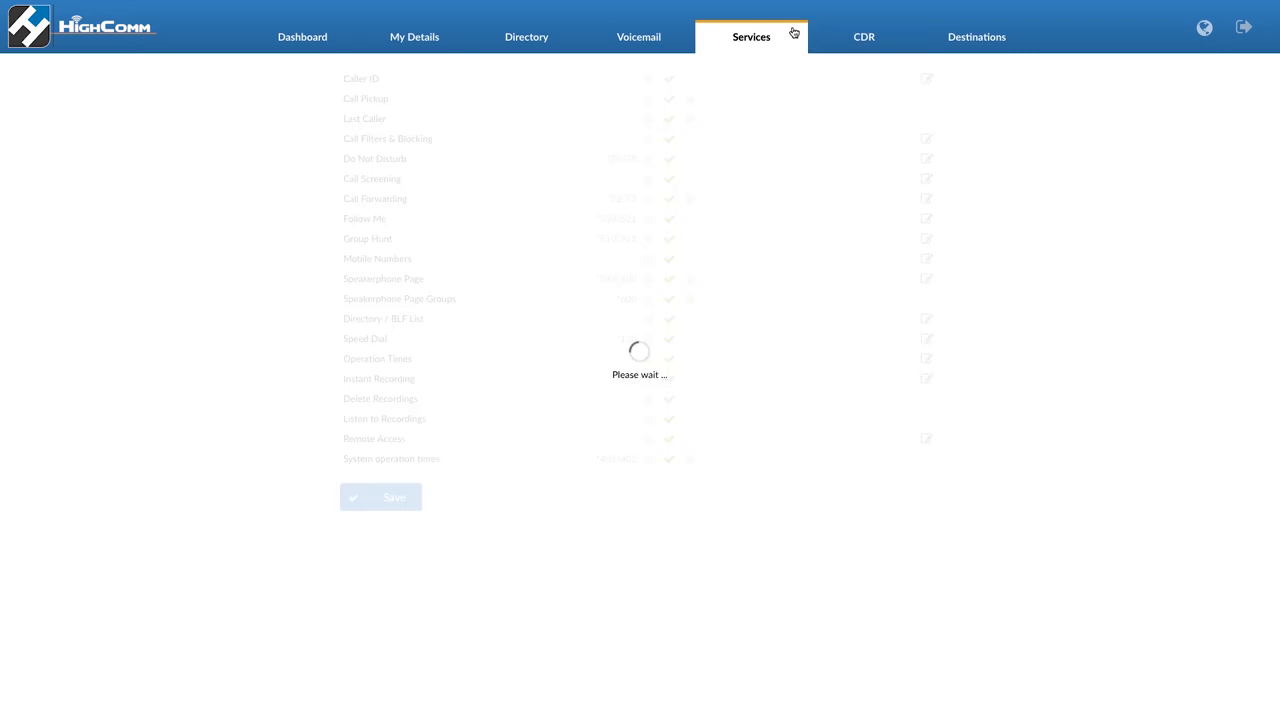